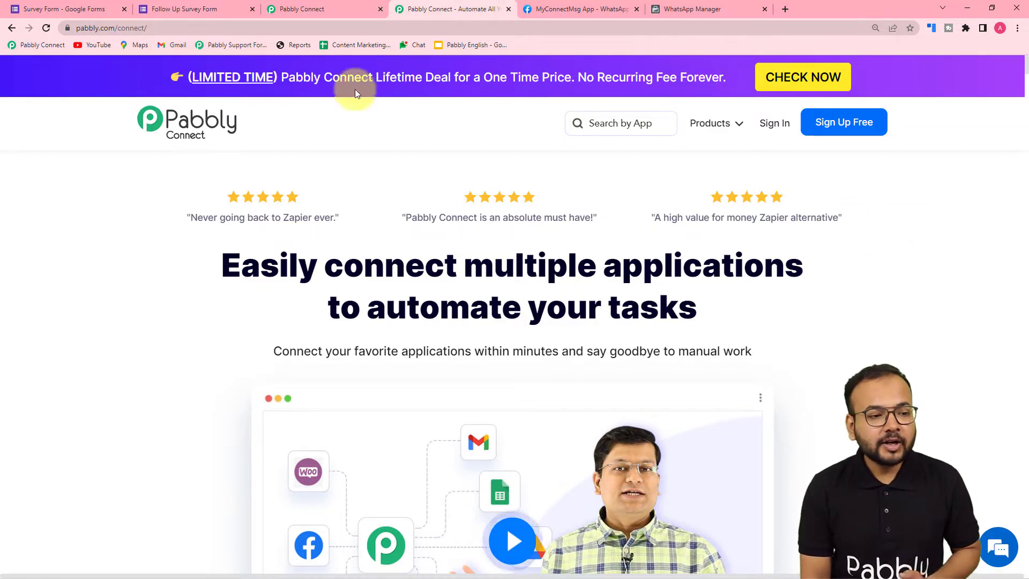
Step: From the Pabbly Connect dashboard, create a workflow named 'Send Survey Forms on WhatsApp'
{"action": "left_click", "coordinate": [370, 9]}
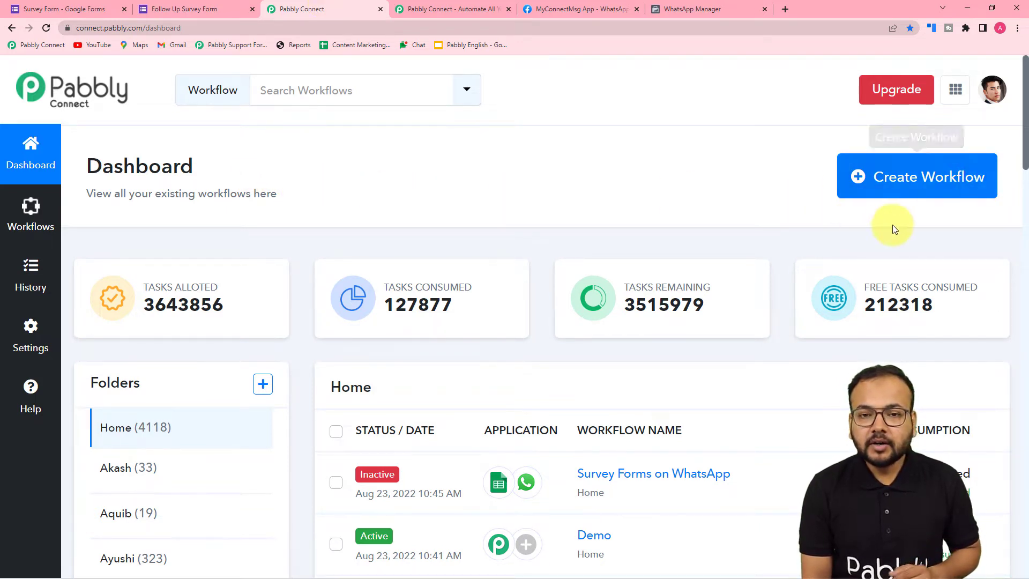
{"action": "left_click", "coordinate": [916, 189]}
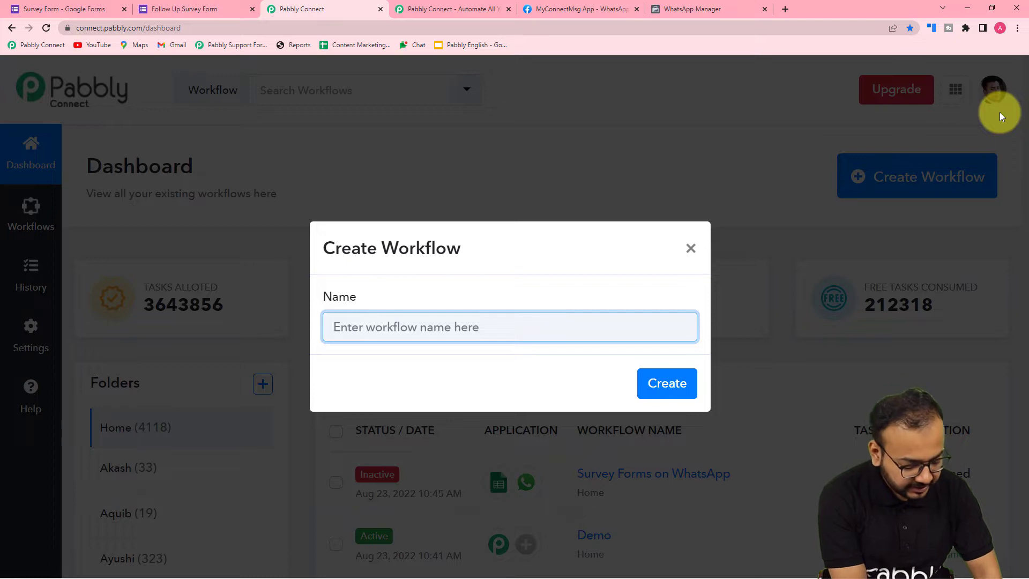
{"action": "type", "text": "Send Survey F"}
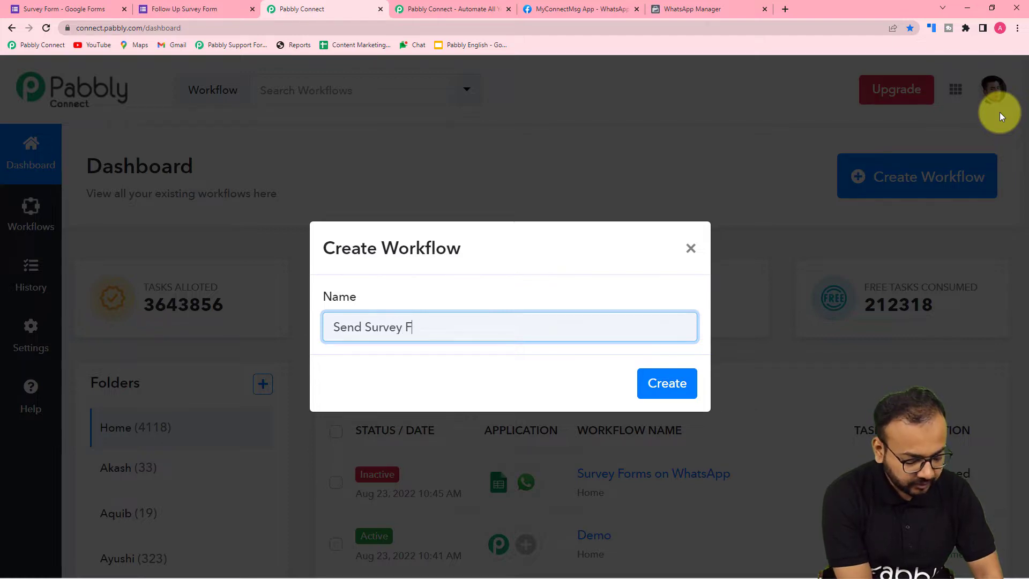
{"action": "type", "text": "orms on W"}
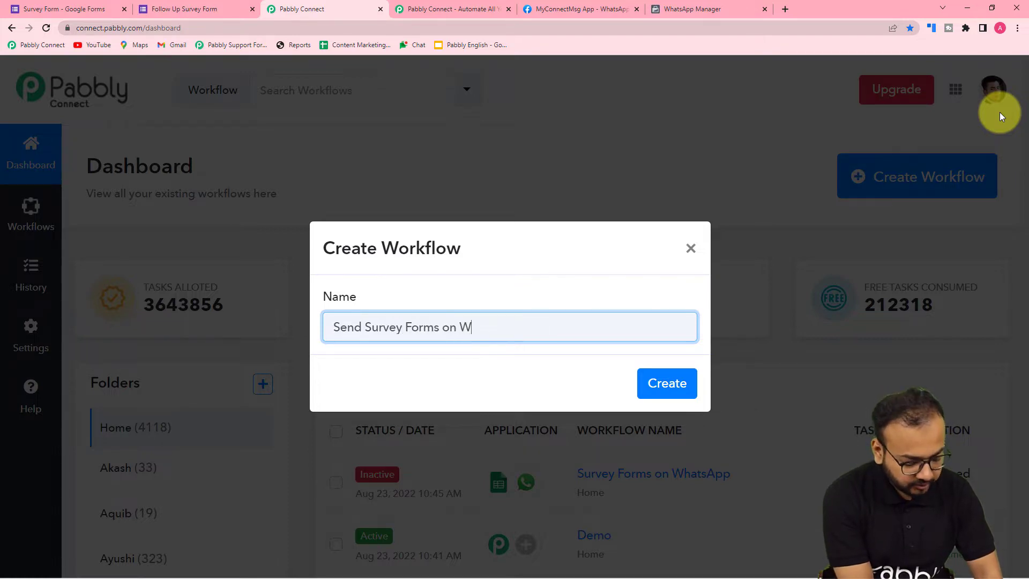
{"action": "type", "text": "hatsA"}
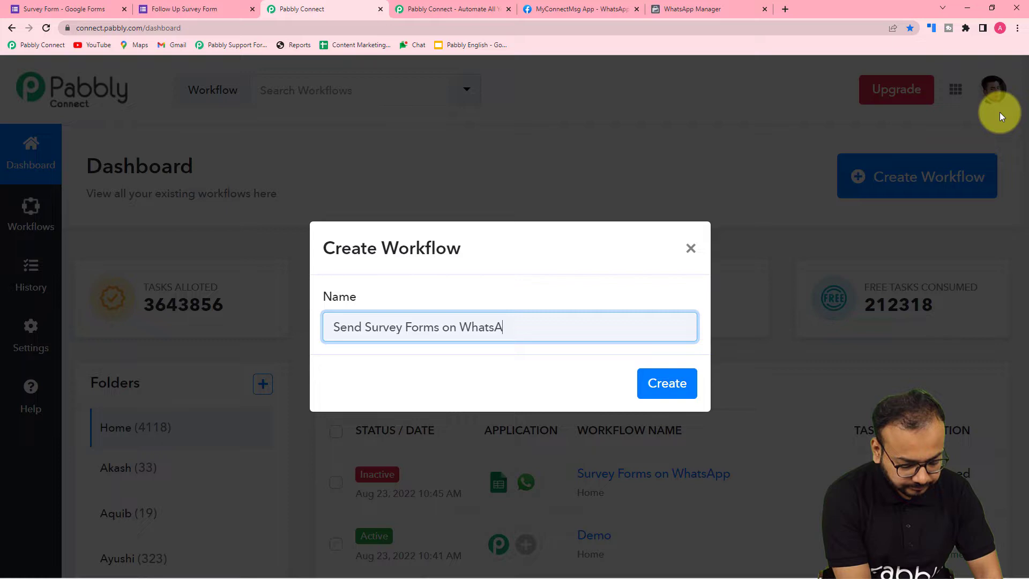
{"action": "type", "text": "pp"}
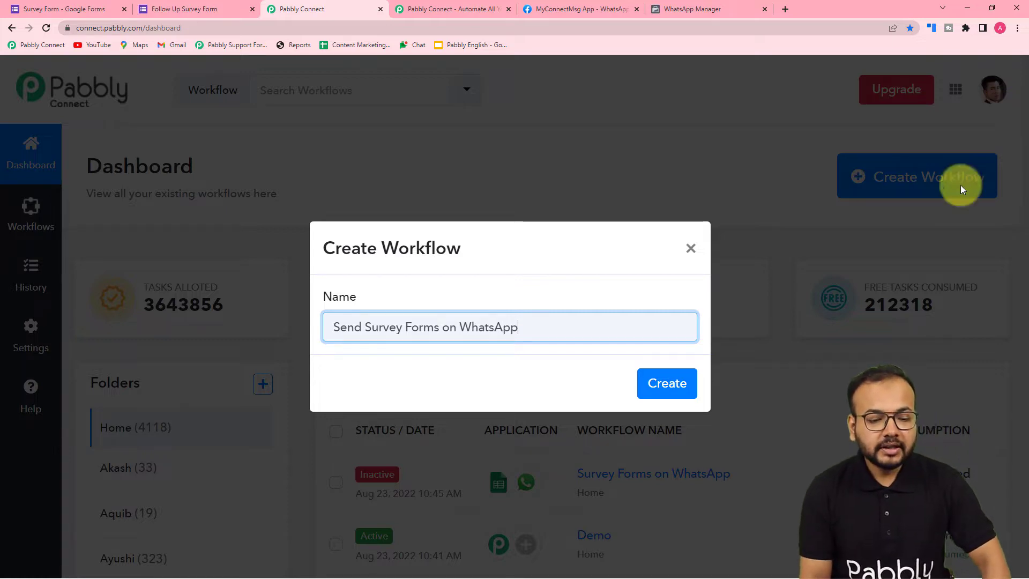
{"action": "left_click", "coordinate": [665, 383]}
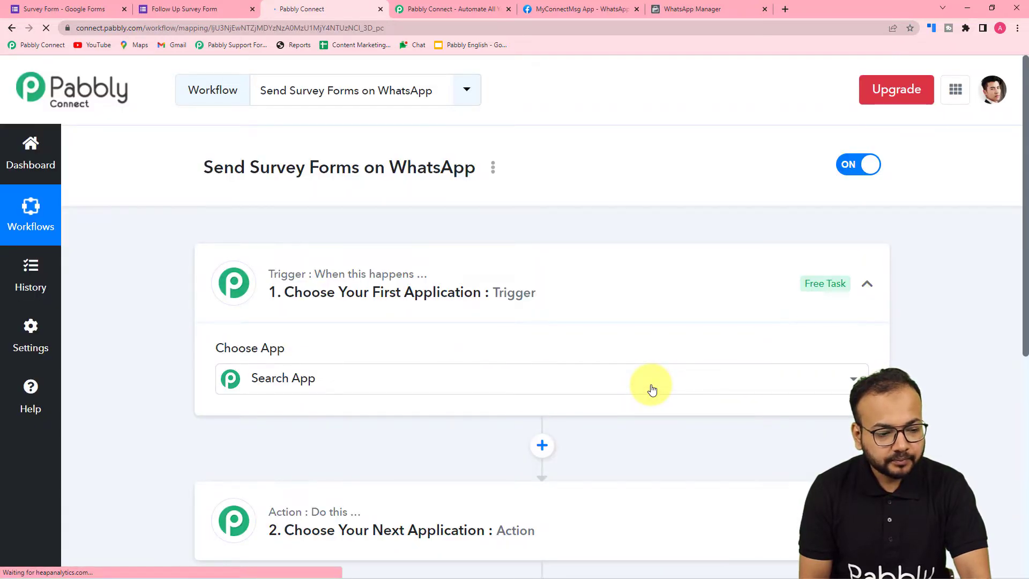
Step: Expand the workflow's trigger step to reveal its app chooser
{"action": "left_click", "coordinate": [868, 285]}
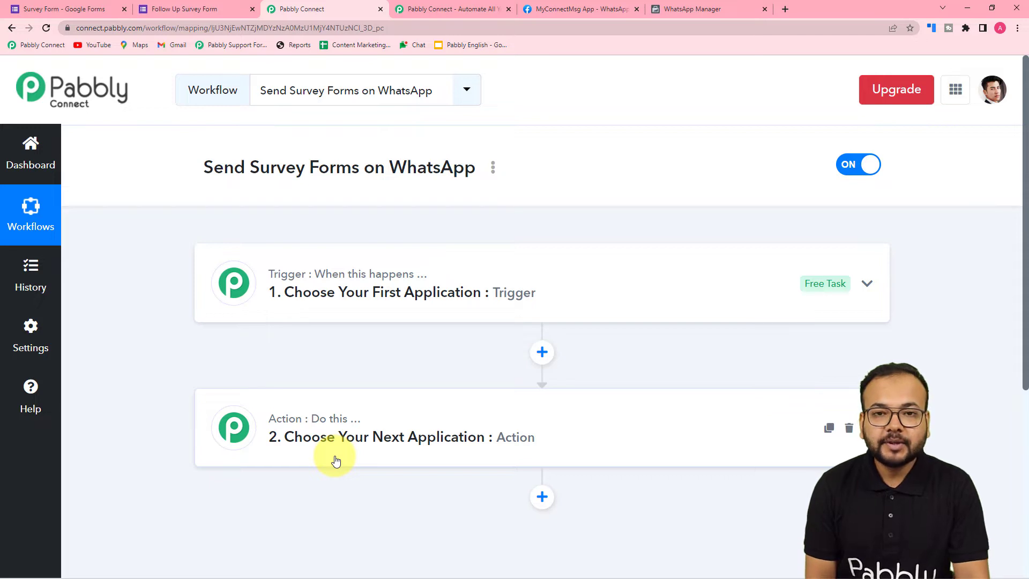
{"action": "left_click", "coordinate": [311, 313]}
{"action": "scroll", "coordinate": [313, 313], "scroll_direction": "down", "scroll_amount": 1}
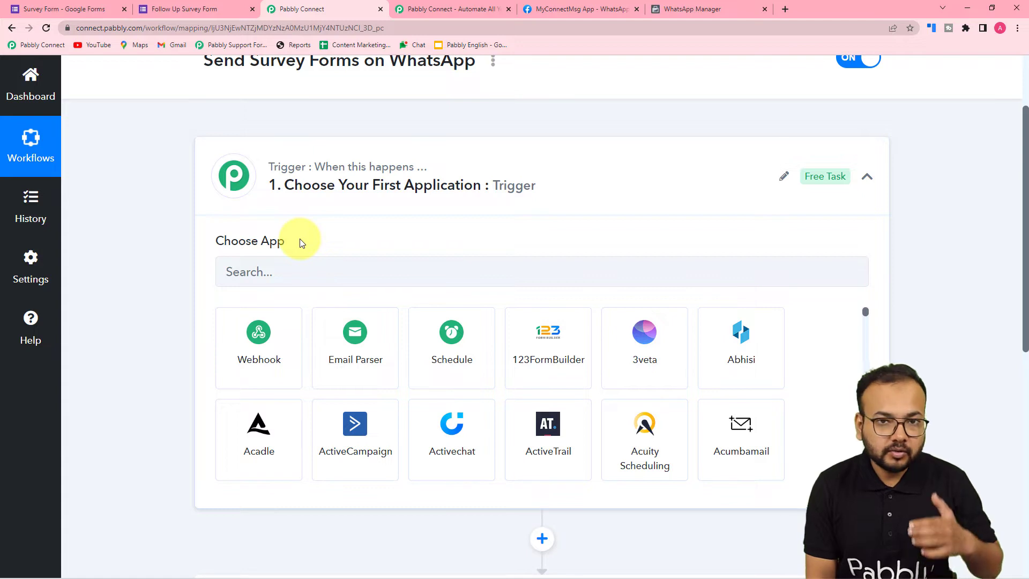
{"action": "scroll", "coordinate": [203, 225], "scroll_direction": "down", "scroll_amount": 2}
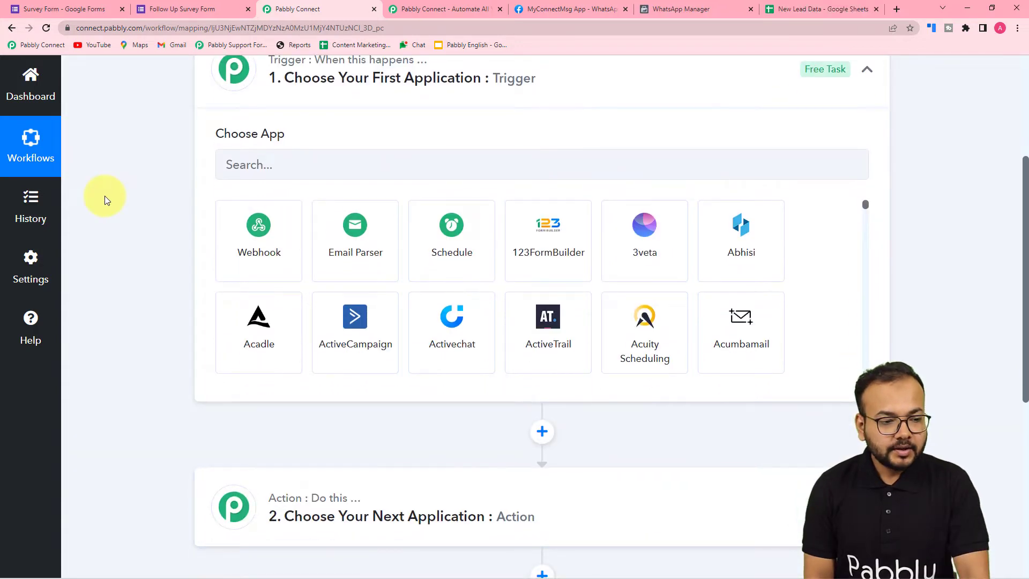
{"action": "scroll", "coordinate": [118, 213], "scroll_direction": "up", "scroll_amount": 1}
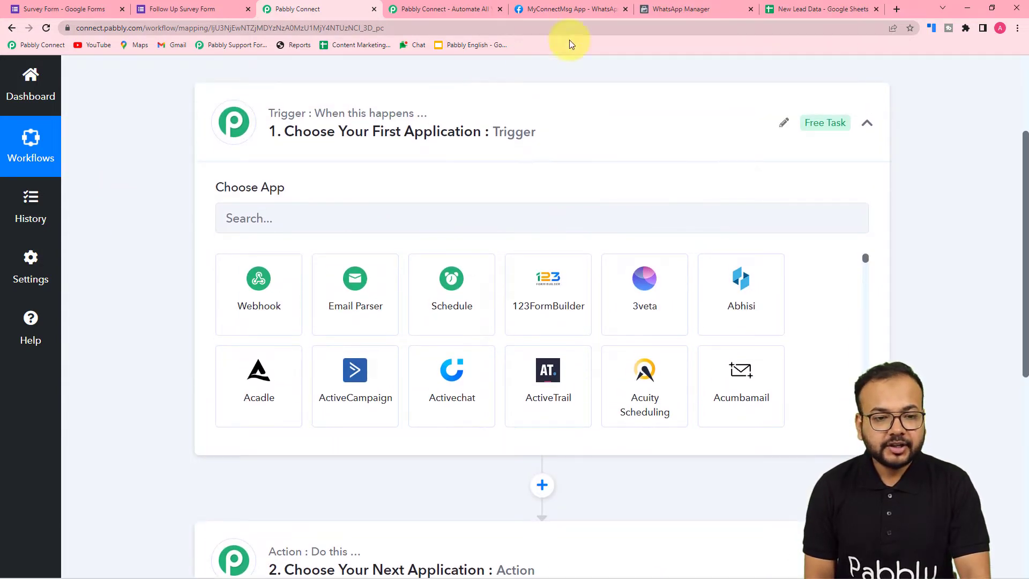
Step: Review the New Lead Data sheet, then return and focus the Choose App search box
{"action": "left_click", "coordinate": [776, 7]}
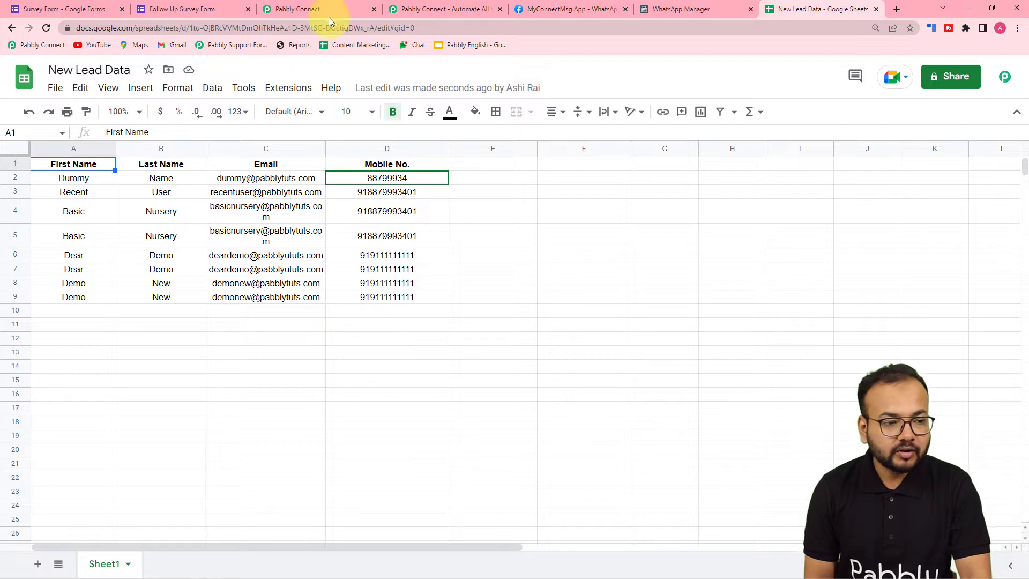
{"action": "left_click", "coordinate": [310, 9]}
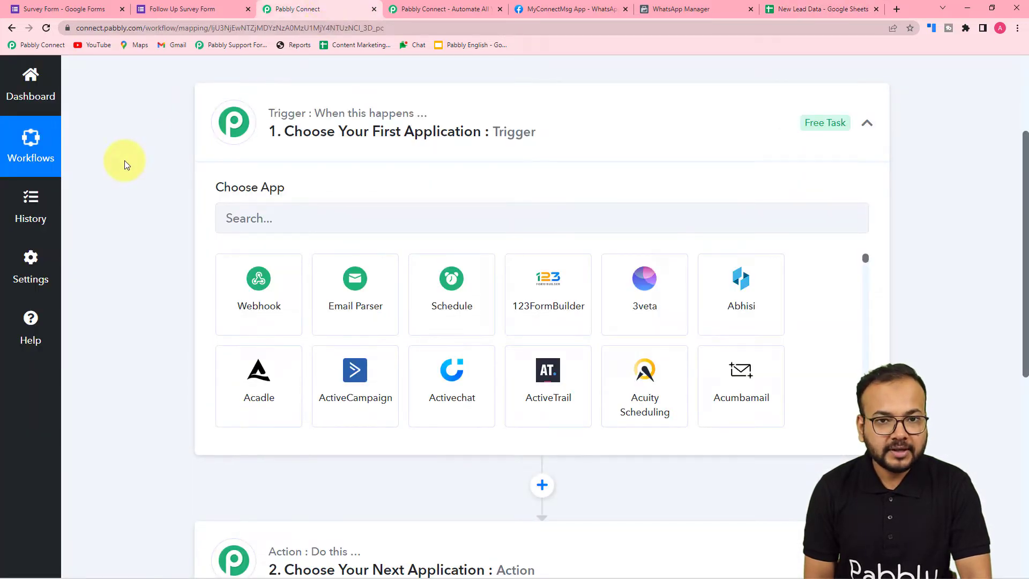
{"action": "scroll", "coordinate": [215, 161], "scroll_direction": "down", "scroll_amount": 1}
{"action": "left_click", "coordinate": [266, 156]}
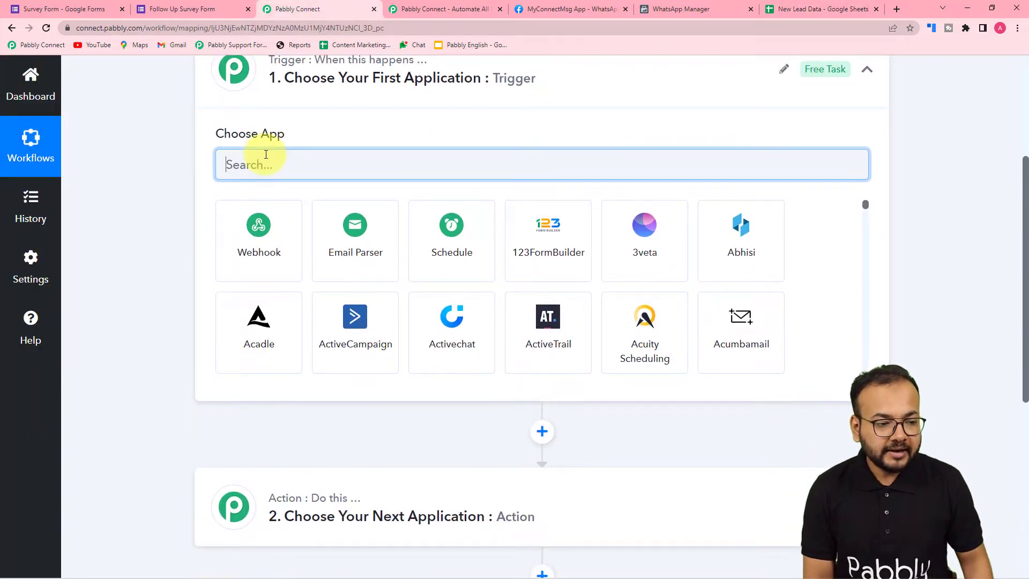
Step: Set the trigger app to Google Sheets with the New or Updated Spreadsheet Row event
{"action": "type", "text": "googl"}
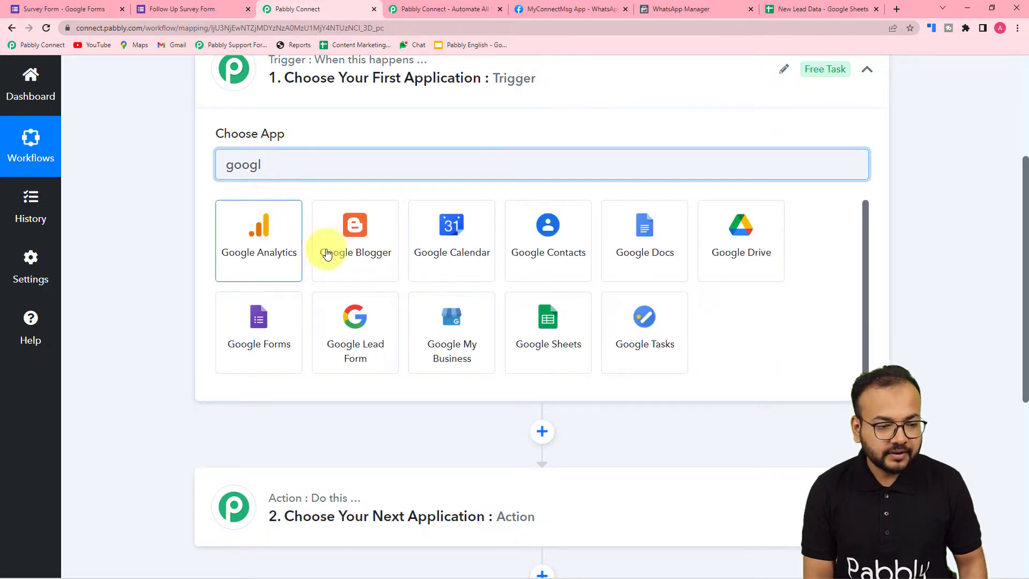
{"action": "left_click", "coordinate": [566, 354]}
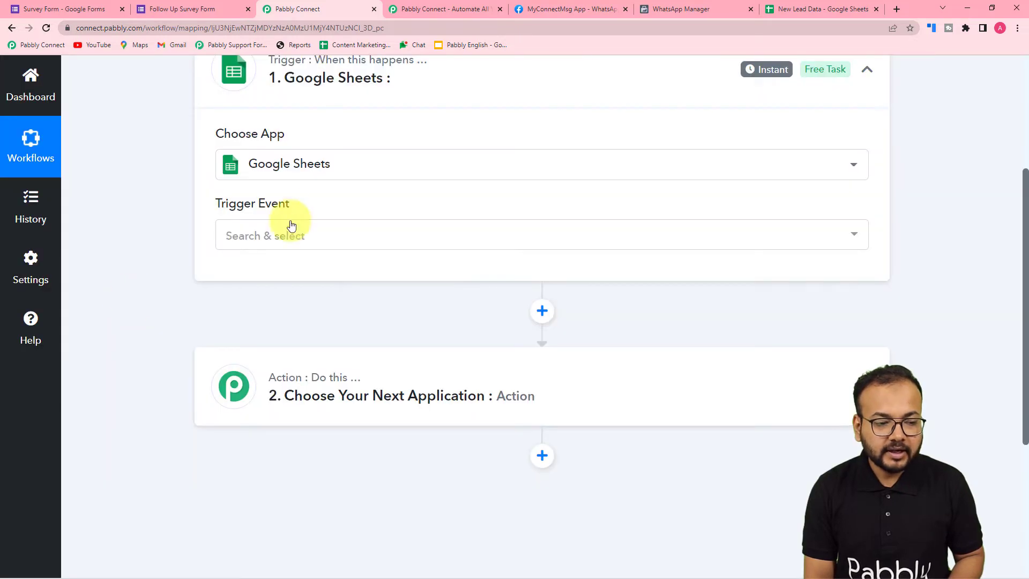
{"action": "left_click", "coordinate": [290, 236]}
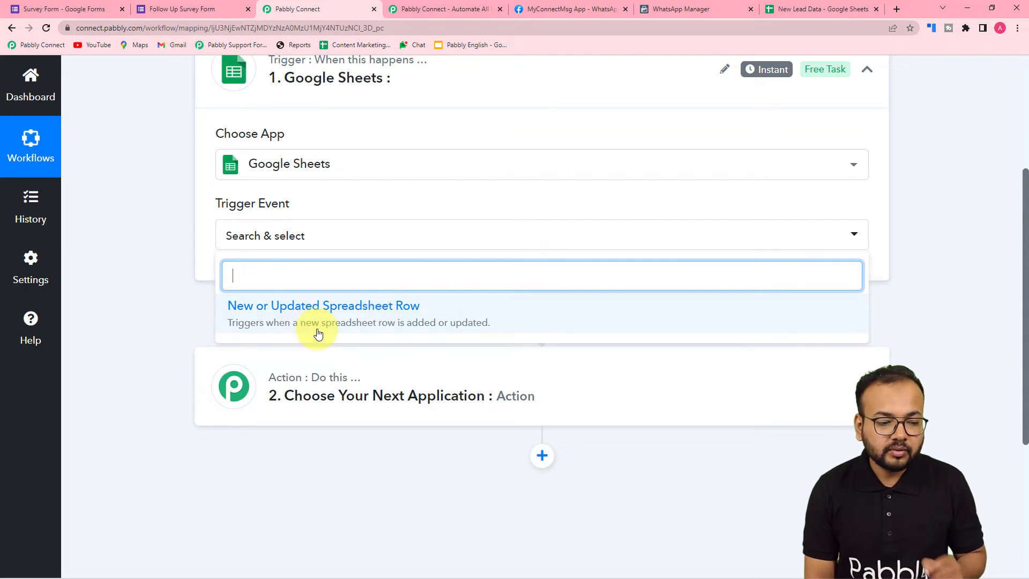
{"action": "left_click", "coordinate": [368, 325]}
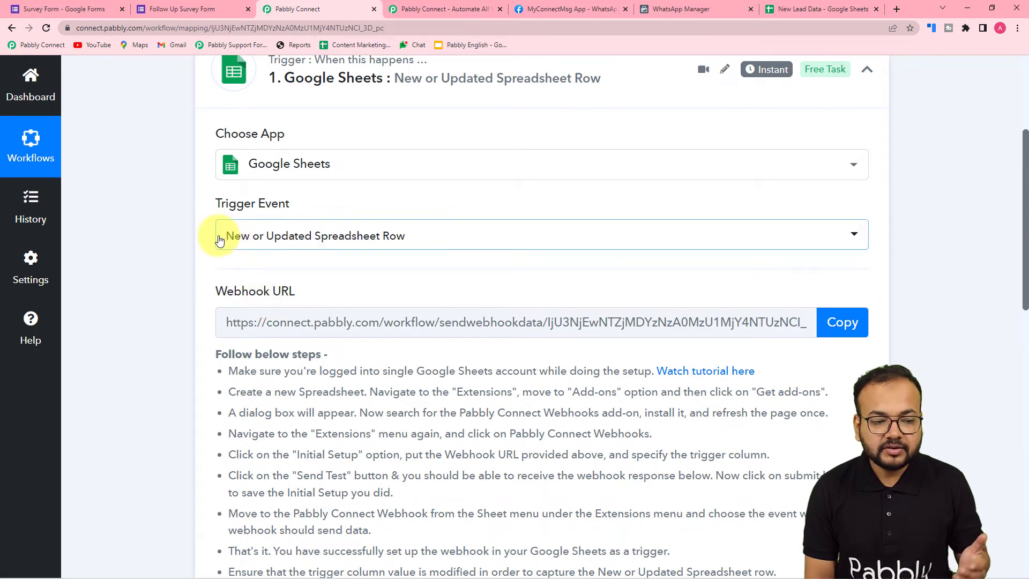
{"action": "scroll", "coordinate": [218, 233], "scroll_direction": "down", "scroll_amount": 4}
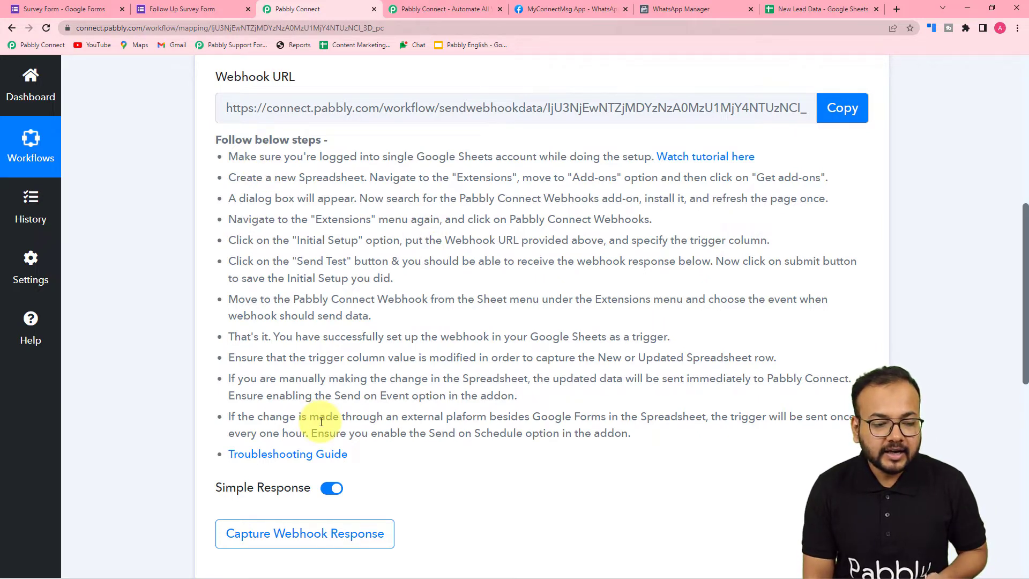
{"action": "scroll", "coordinate": [343, 407], "scroll_direction": "down", "scroll_amount": 1}
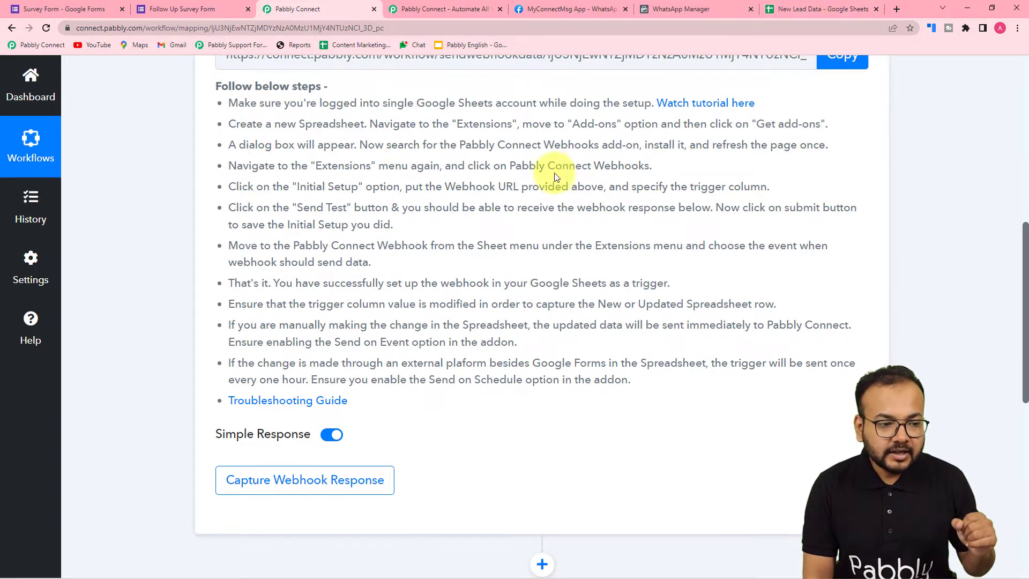
{"action": "scroll", "coordinate": [550, 190], "scroll_direction": "up", "scroll_amount": 6}
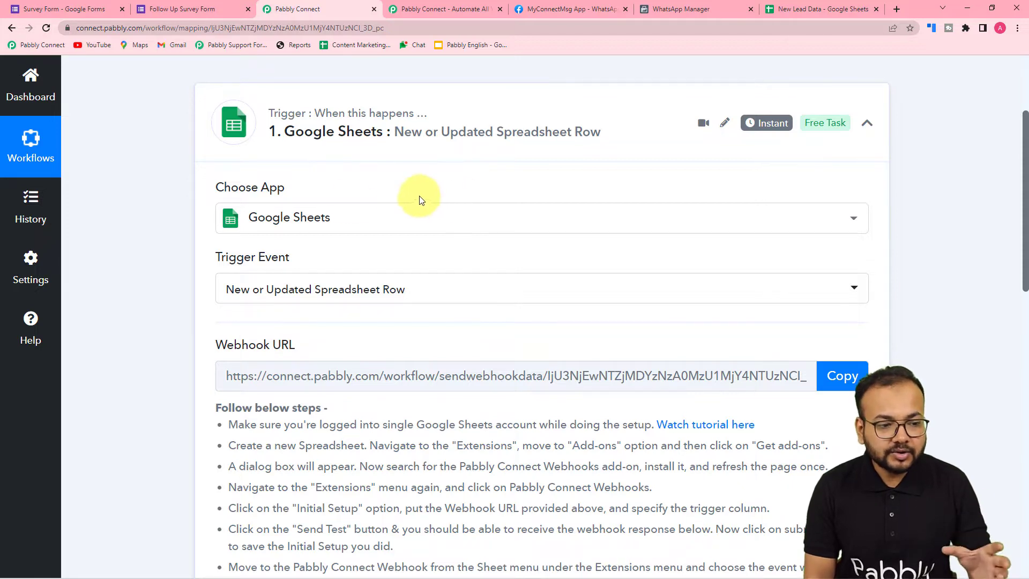
{"action": "scroll", "coordinate": [198, 252], "scroll_direction": "down", "scroll_amount": 1}
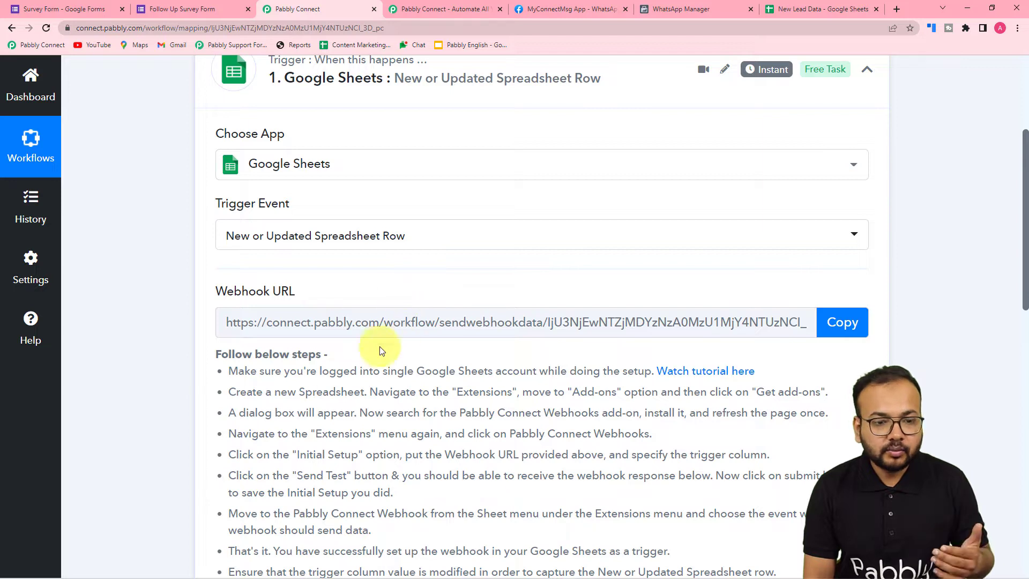
{"action": "scroll", "coordinate": [331, 451], "scroll_direction": "down", "scroll_amount": 1}
{"action": "scroll", "coordinate": [330, 452], "scroll_direction": "down", "scroll_amount": 1}
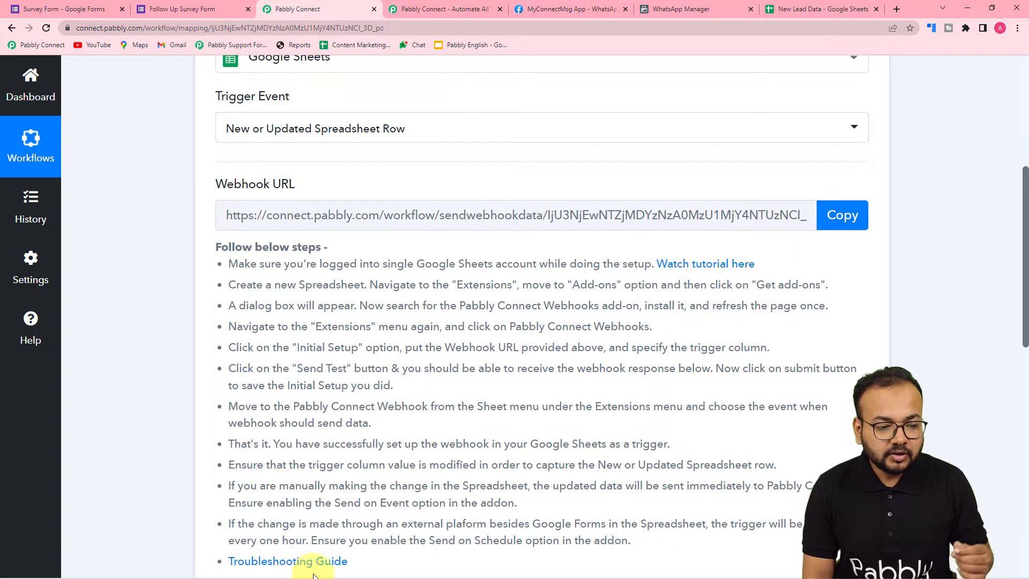
{"action": "mouse_move", "coordinate": [298, 574]}
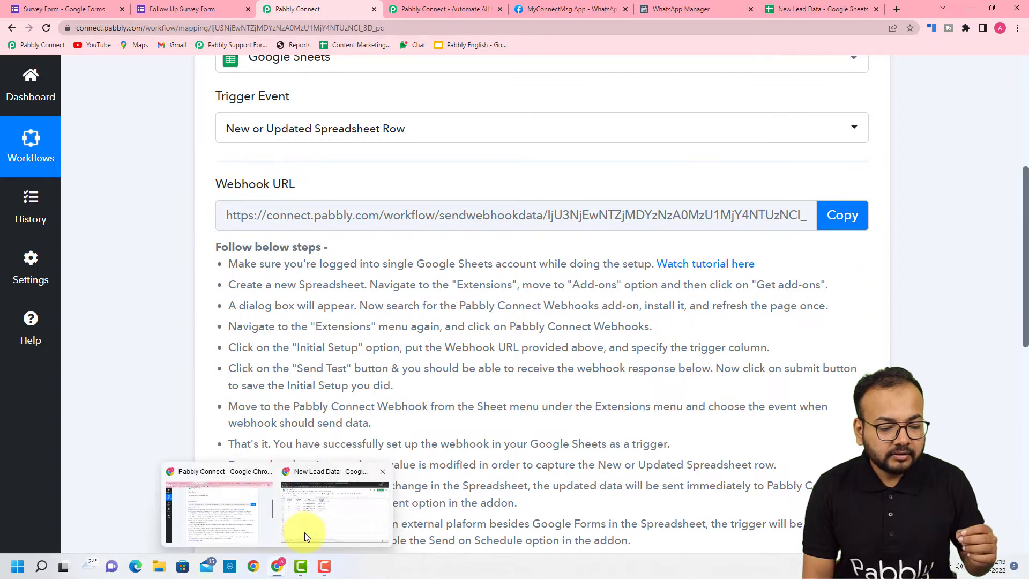
Step: Open the Google Sheets add-on marketplace from the New Lead Data spreadsheet
{"action": "left_click", "coordinate": [306, 530]}
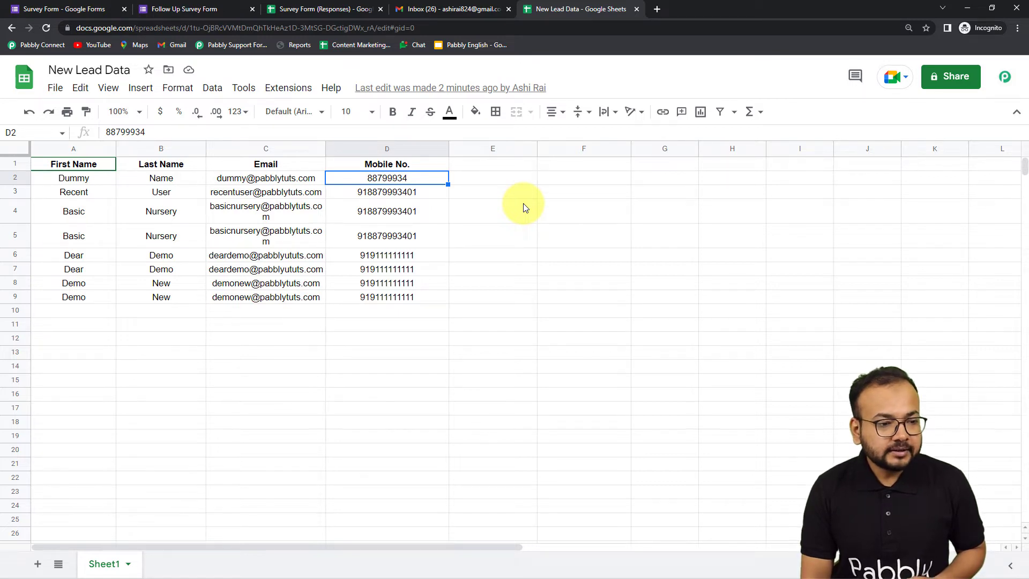
{"action": "left_click", "coordinate": [277, 91]}
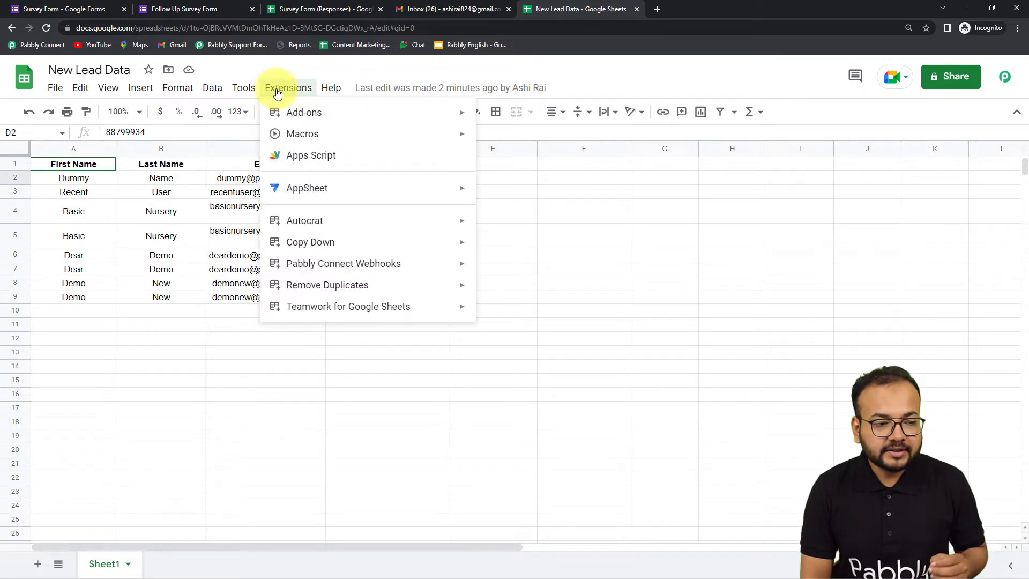
{"action": "mouse_move", "coordinate": [277, 121]}
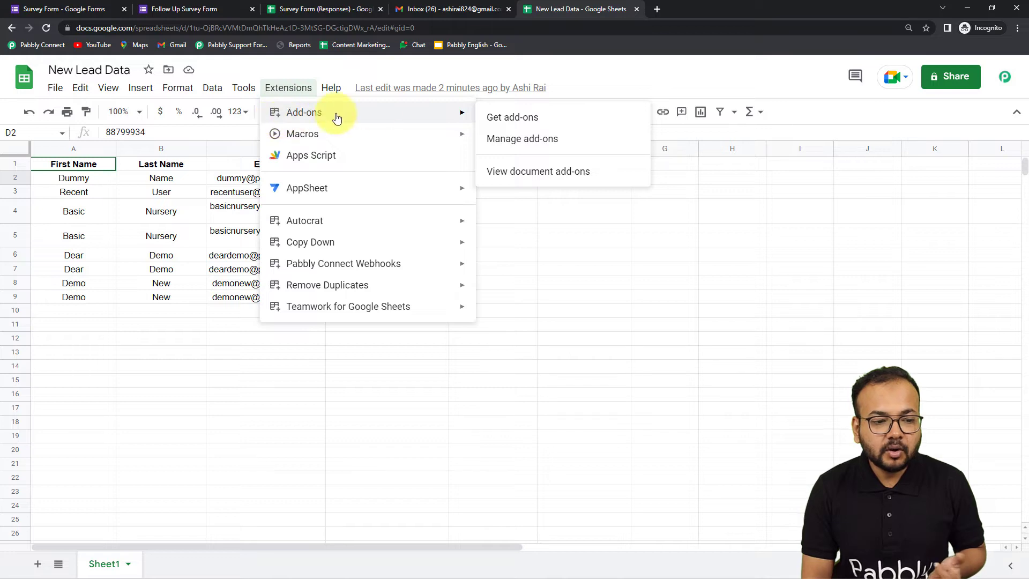
{"action": "left_click", "coordinate": [529, 123]}
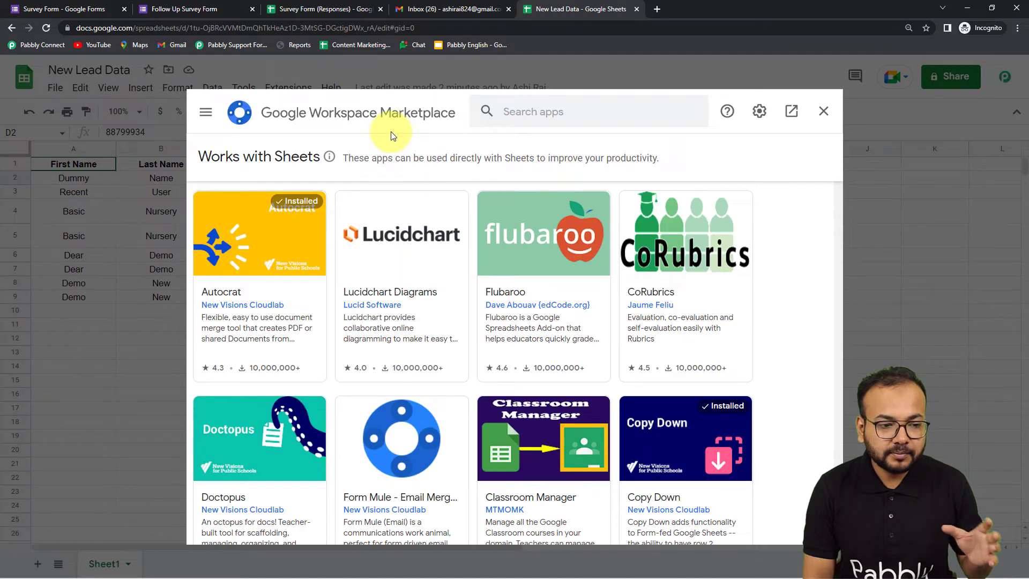
Step: Search 'pabb' to confirm Pabbly Connect Webhooks shows Installed, then close the marketplace
{"action": "left_click", "coordinate": [544, 113]}
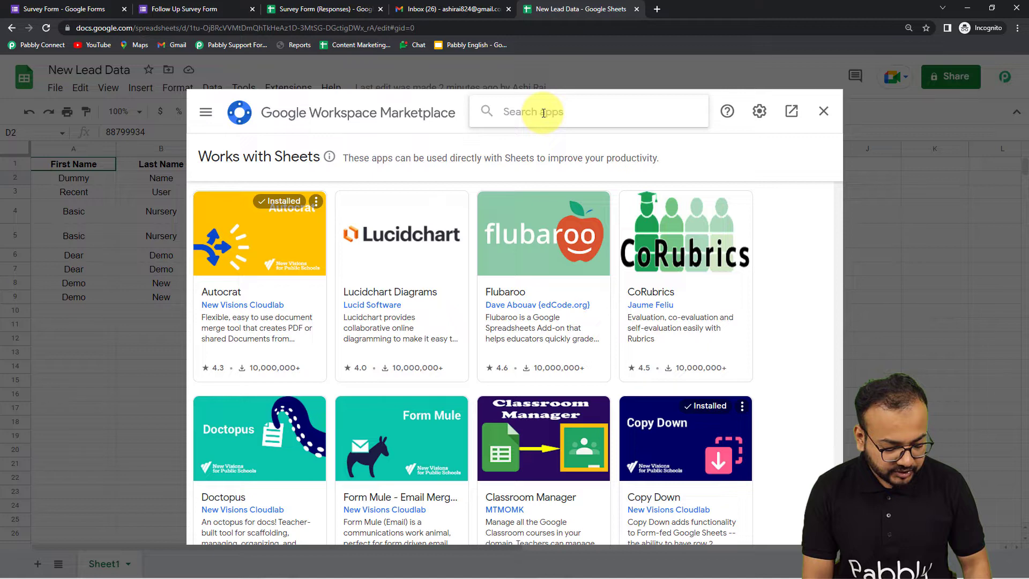
{"action": "type", "text": "pabb"}
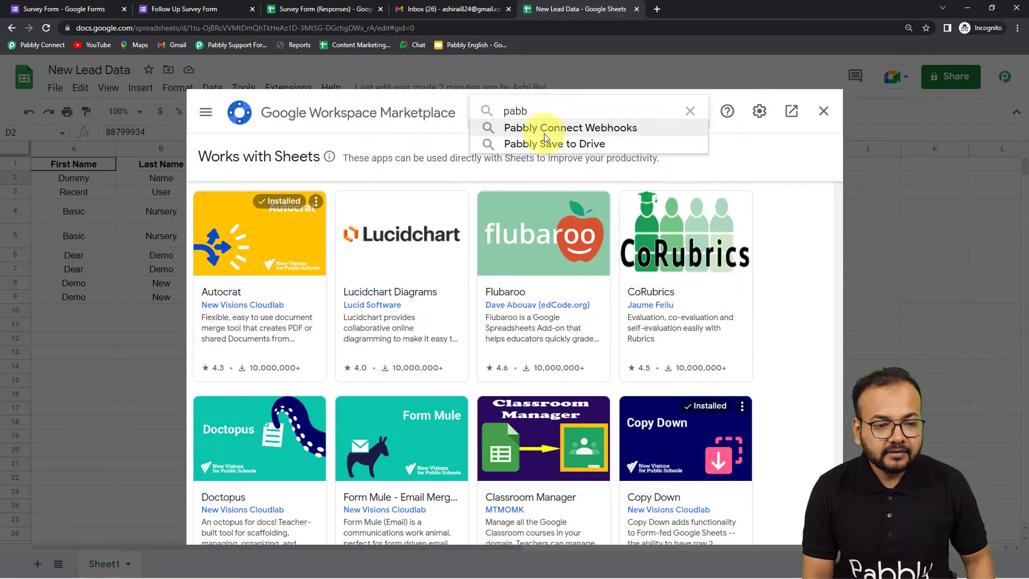
{"action": "left_click", "coordinate": [616, 130]}
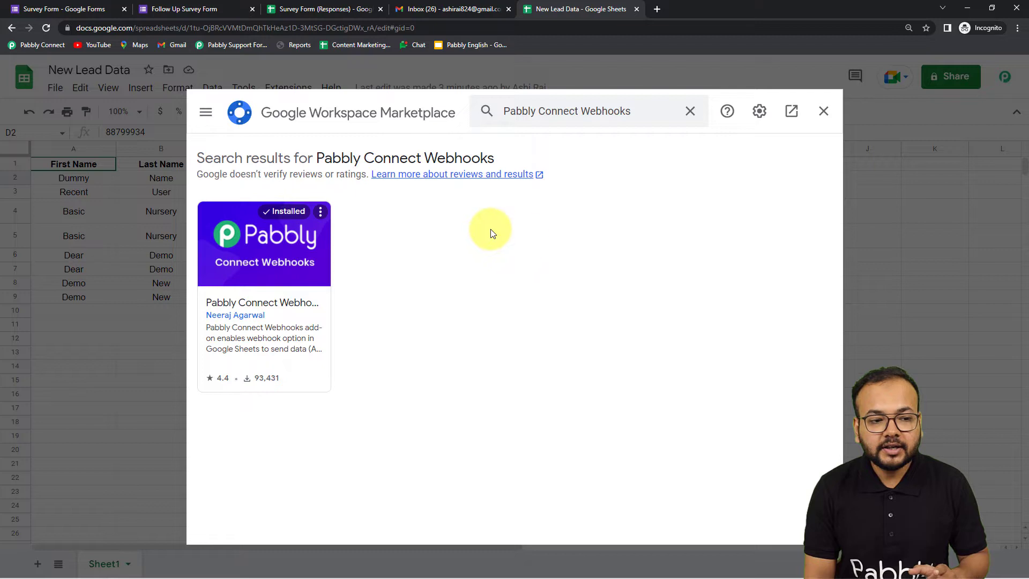
{"action": "left_click", "coordinate": [825, 112]}
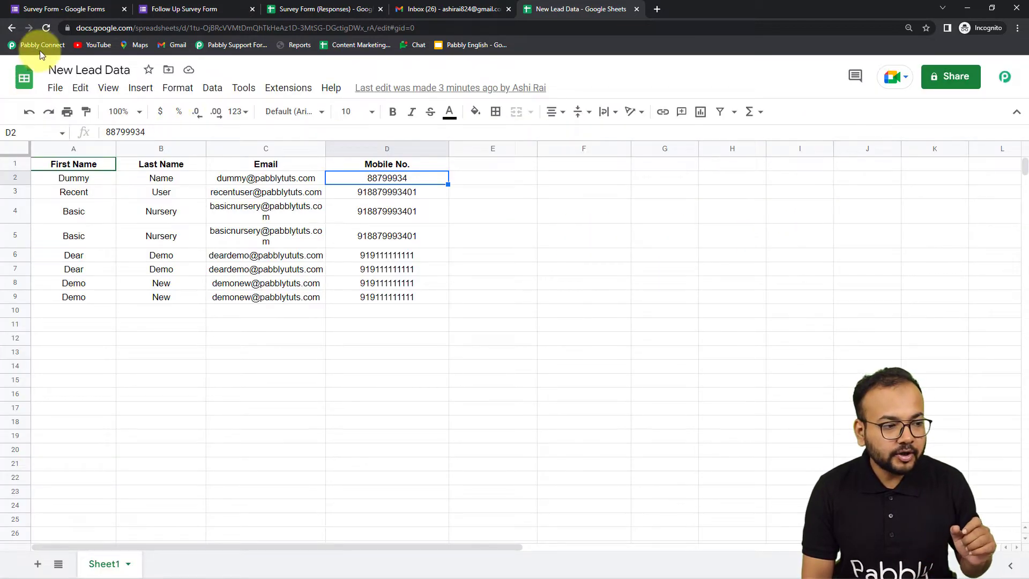
Step: Reload the New Lead Data sheet and launch the Pabbly Connect Webhooks Initial Setup
{"action": "left_click", "coordinate": [46, 28]}
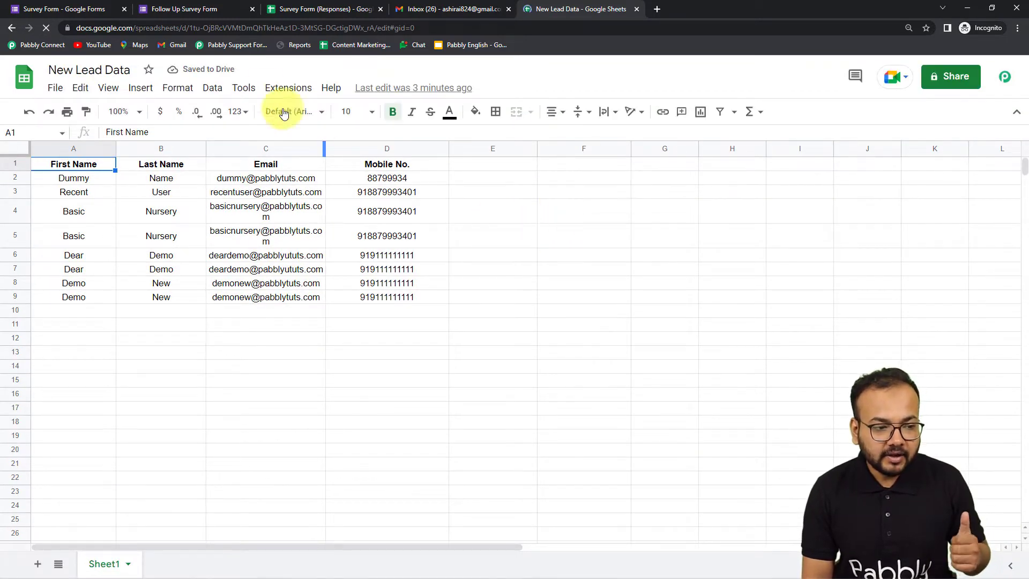
{"action": "left_click", "coordinate": [275, 88]}
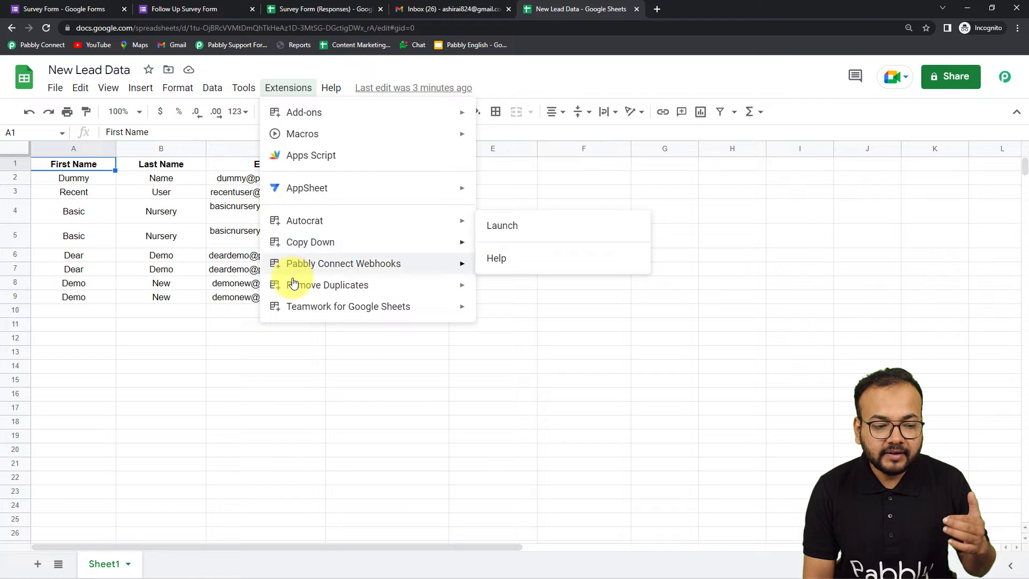
{"action": "mouse_move", "coordinate": [289, 268]}
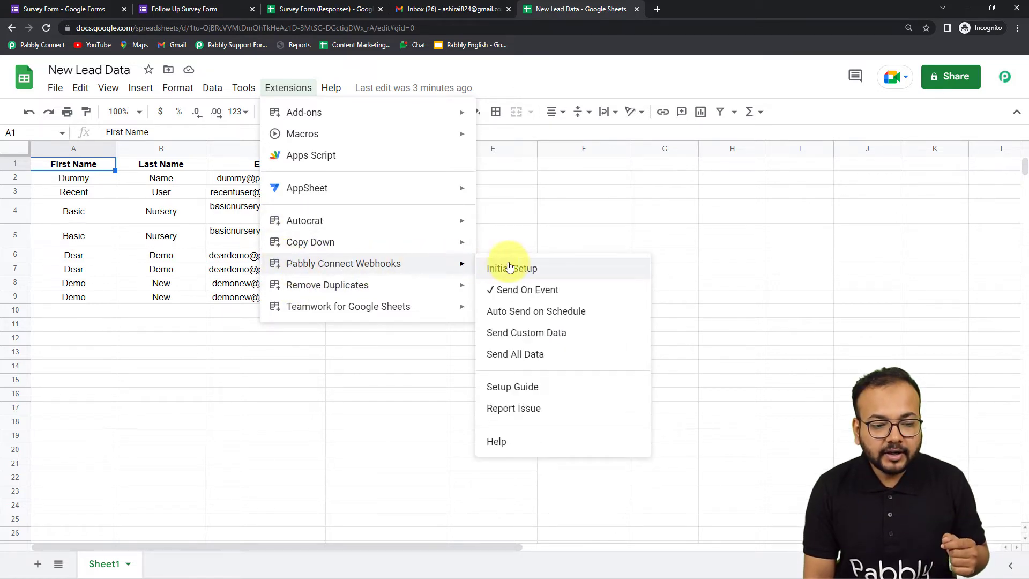
{"action": "left_click", "coordinate": [531, 277]}
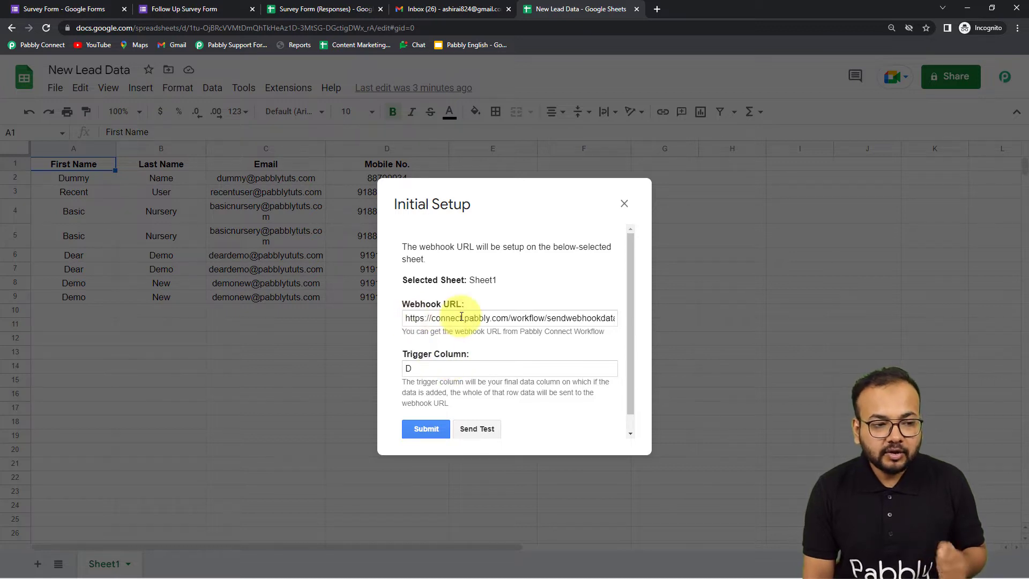
Step: Copy the Google Sheets trigger's webhook URL in the Pabbly Connect workflow
{"action": "mouse_move", "coordinate": [277, 563]}
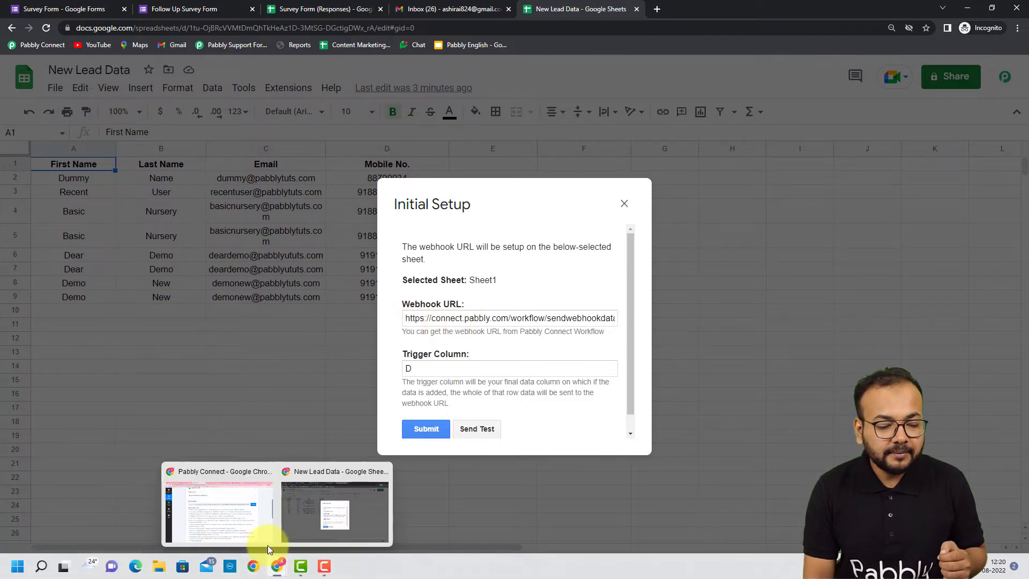
{"action": "left_click", "coordinate": [257, 526]}
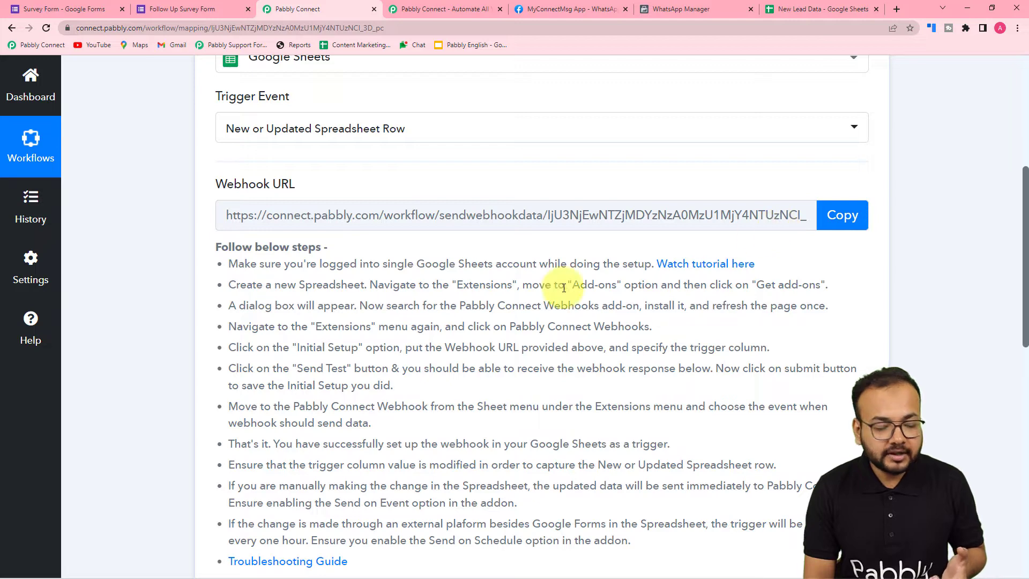
{"action": "scroll", "coordinate": [339, 514], "scroll_direction": "down", "scroll_amount": 2}
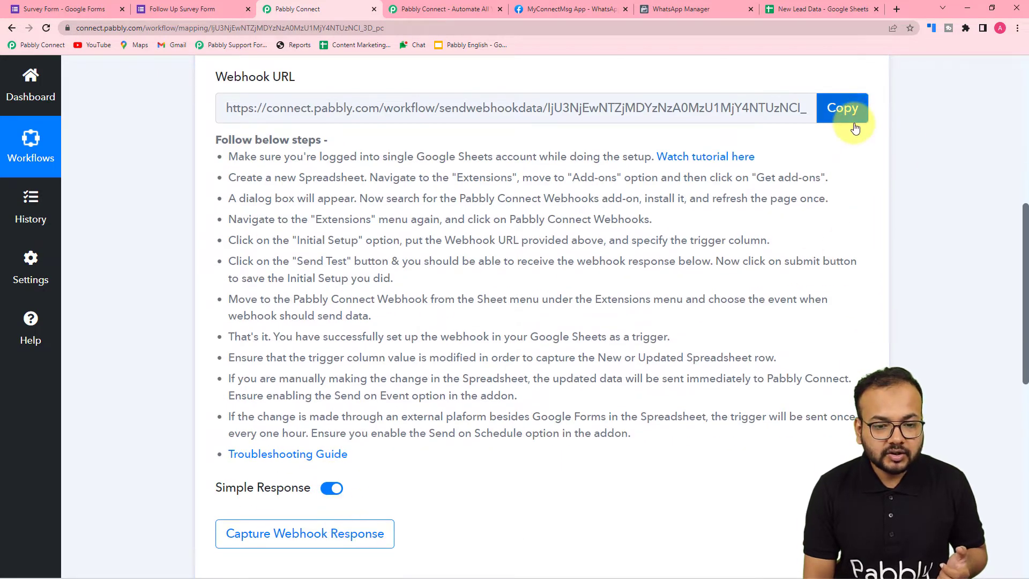
{"action": "left_click", "coordinate": [851, 120]}
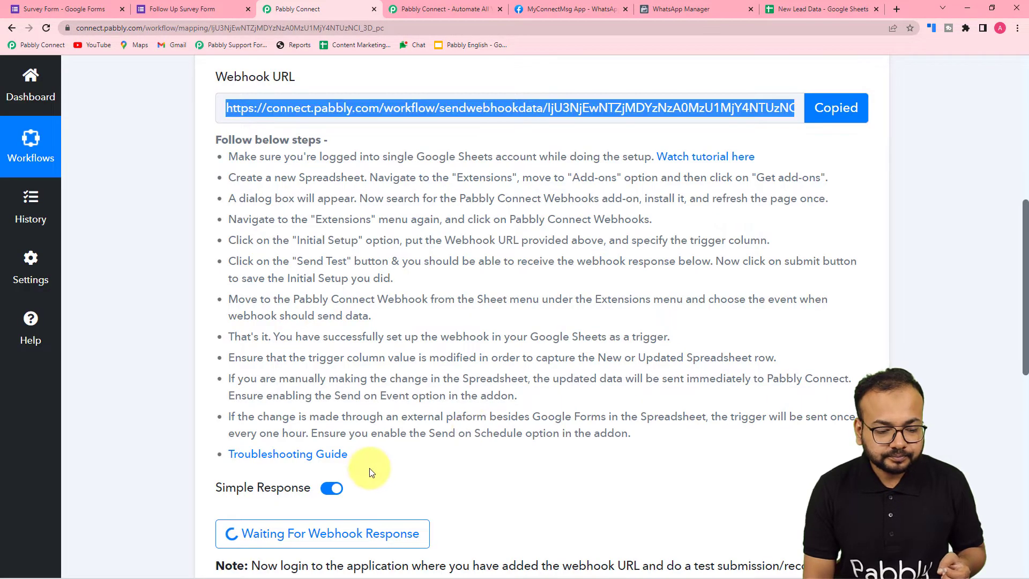
Step: Replace the Initial Setup's webhook URL with the copied Pabbly URL, pasted as plain text
{"action": "mouse_move", "coordinate": [279, 566]}
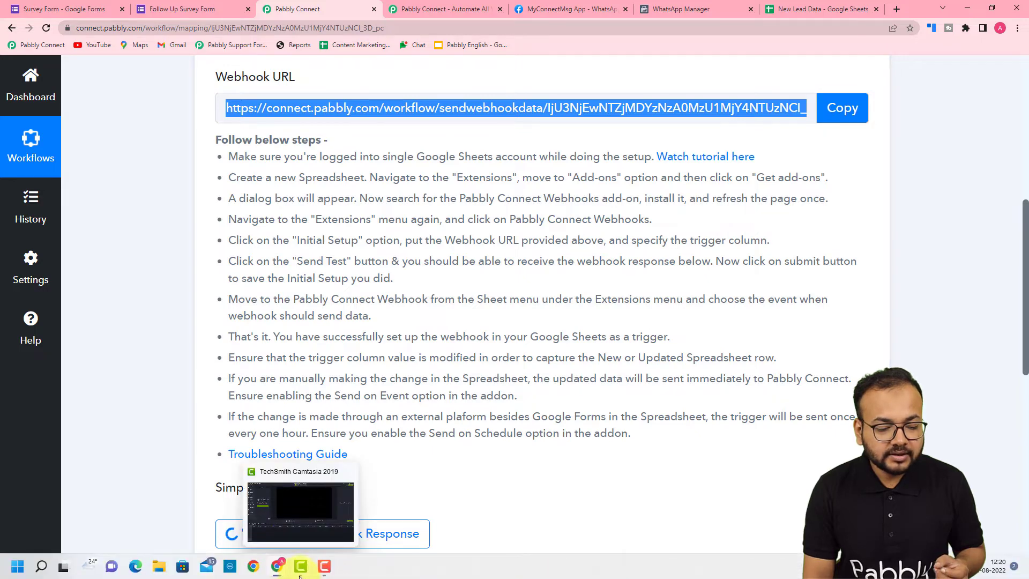
{"action": "left_click", "coordinate": [310, 506]}
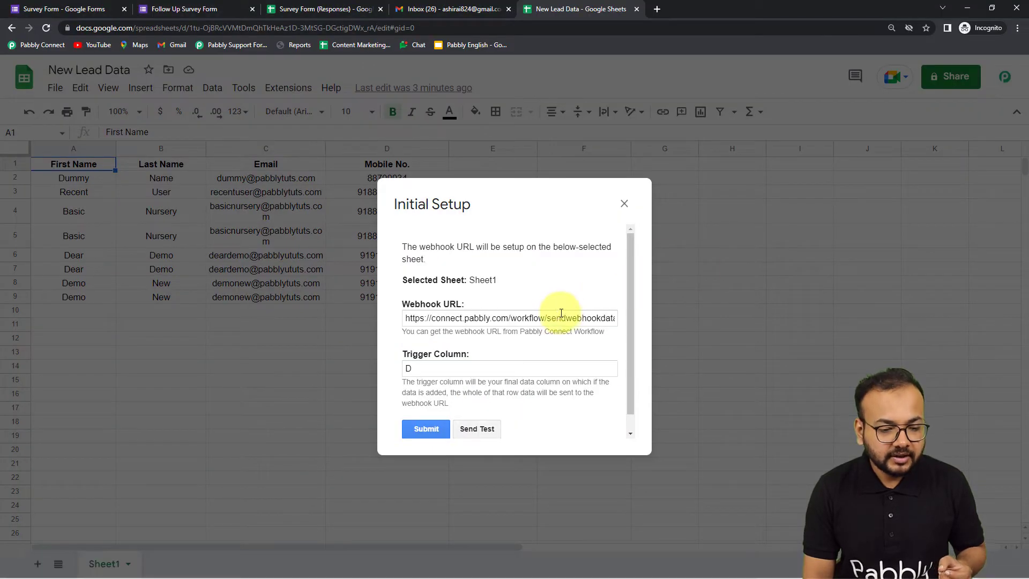
{"action": "left_click", "coordinate": [553, 317]}
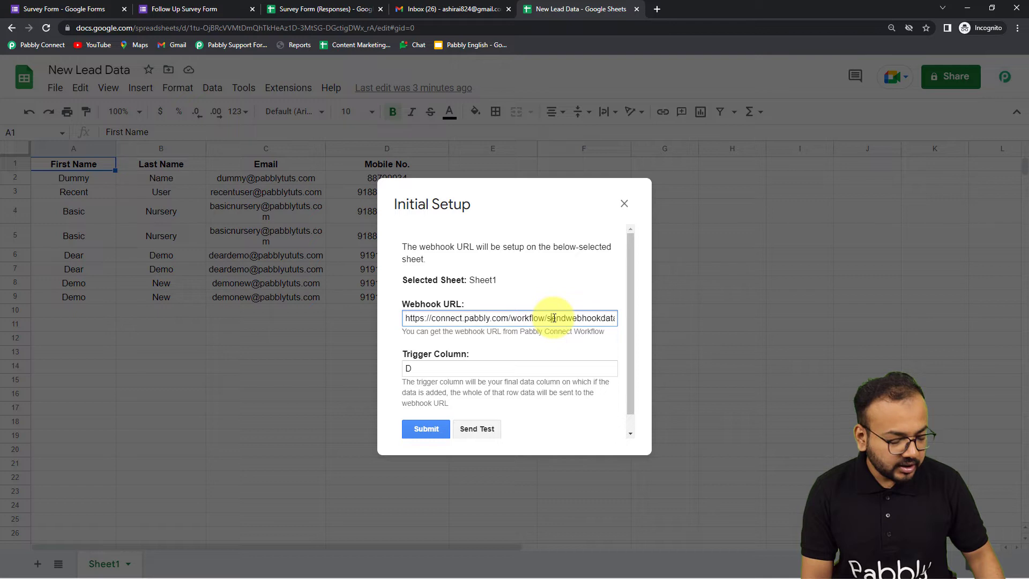
{"action": "key", "text": "ctrl+a"}
{"action": "key", "text": "BackSpace"}
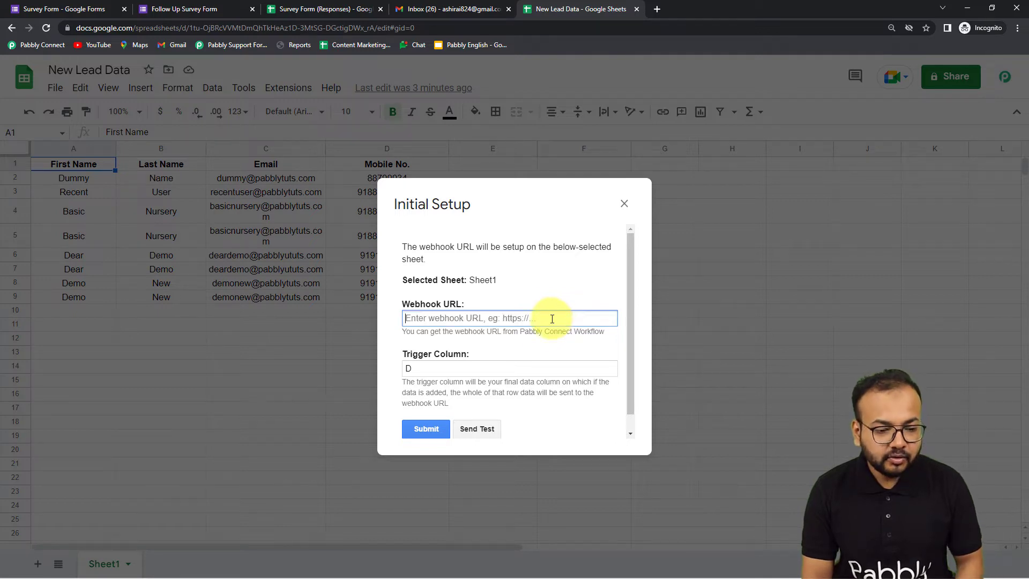
{"action": "right_click", "coordinate": [534, 320]}
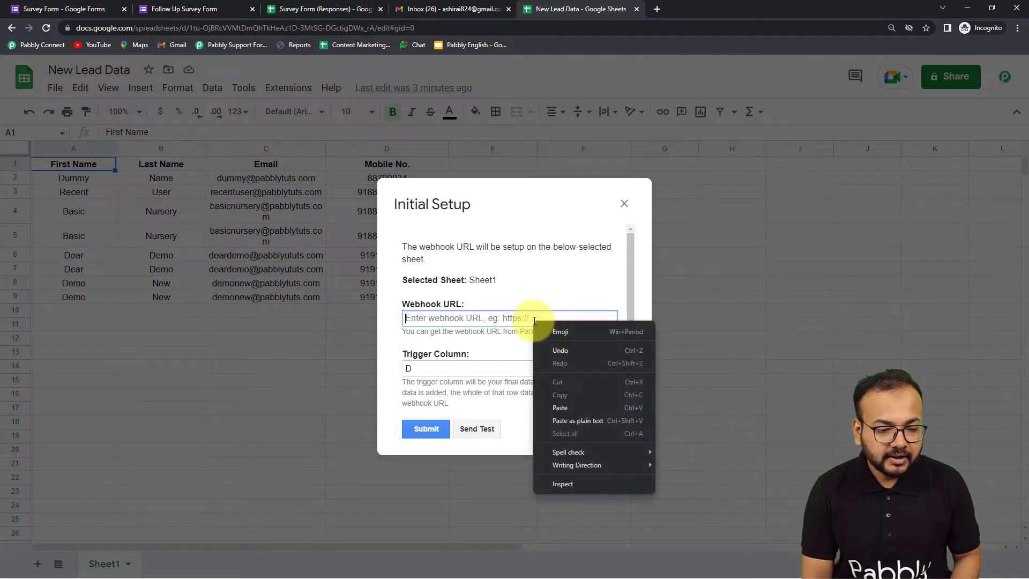
{"action": "left_click", "coordinate": [567, 421]}
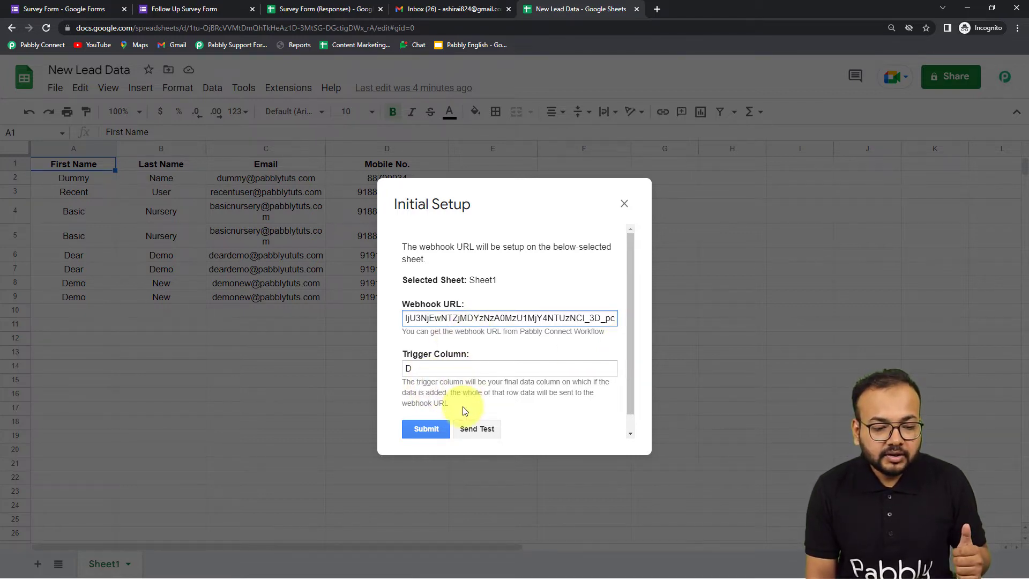
{"action": "scroll", "coordinate": [472, 412], "scroll_direction": "down", "scroll_amount": 1}
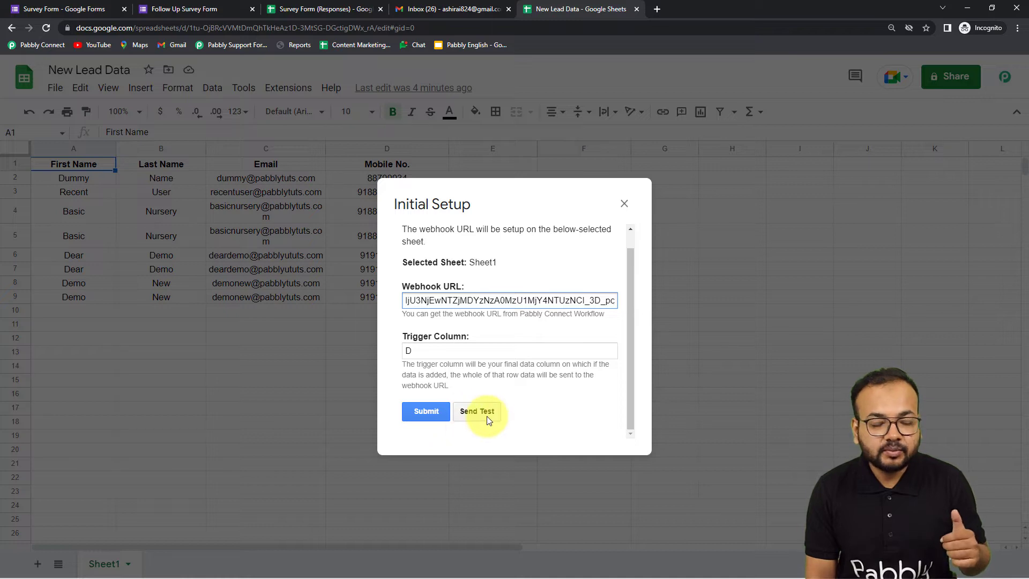
{"action": "mouse_move", "coordinate": [271, 561]}
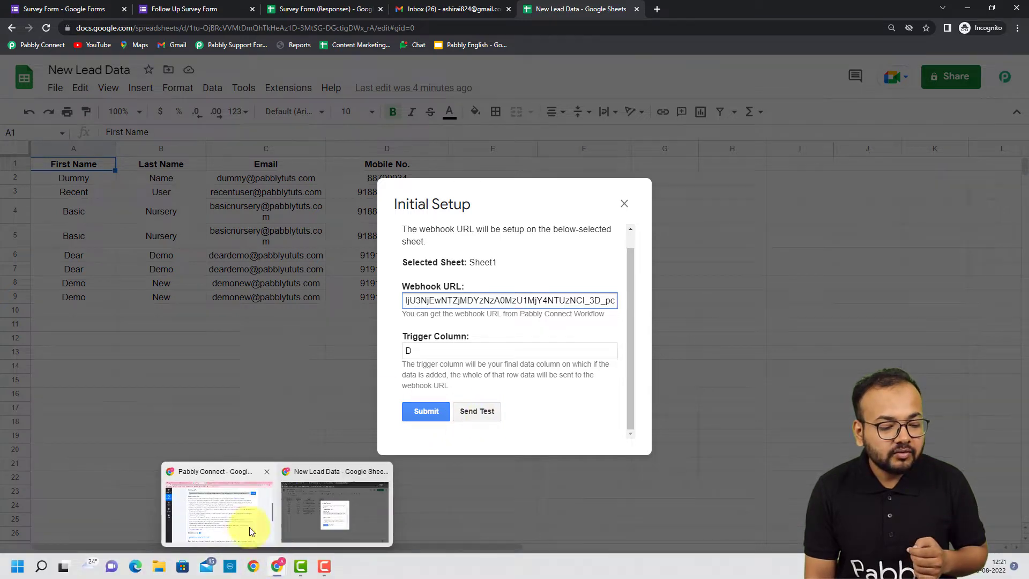
{"action": "left_click", "coordinate": [240, 521]}
{"action": "scroll", "coordinate": [190, 299], "scroll_direction": "down", "scroll_amount": 1}
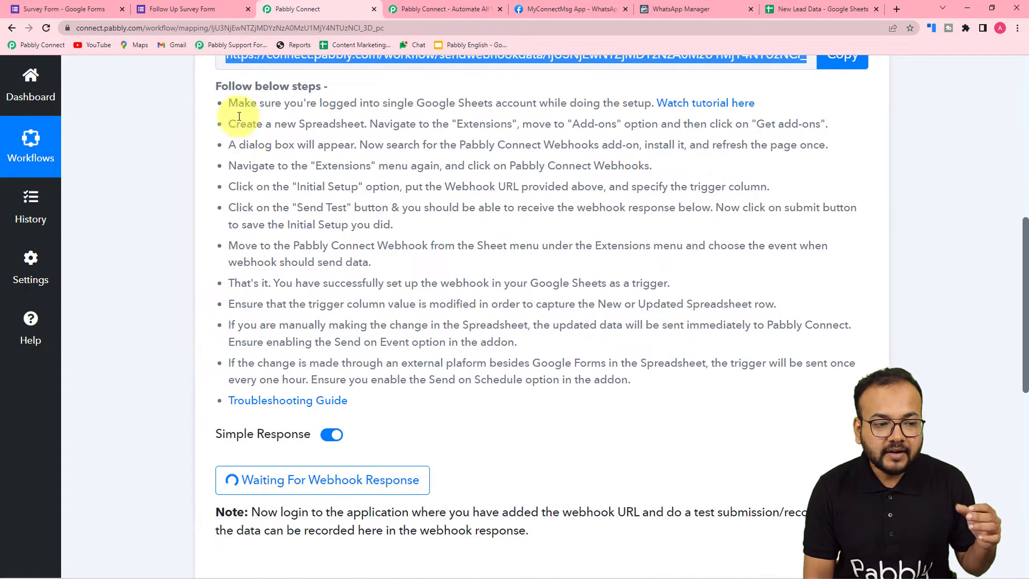
{"action": "scroll", "coordinate": [551, 225], "scroll_direction": "down", "scroll_amount": 5}
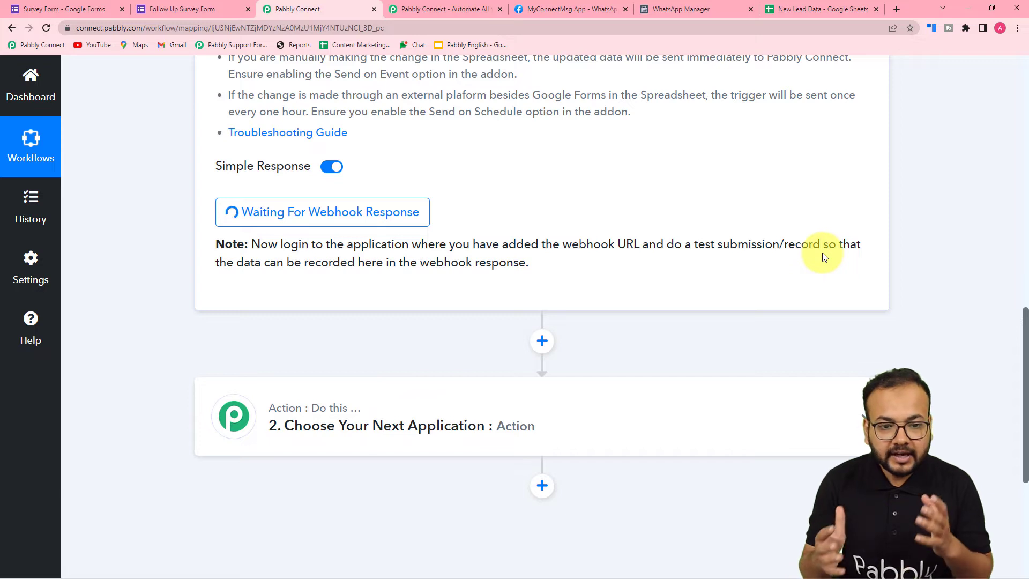
{"action": "scroll", "coordinate": [823, 257], "scroll_direction": "up", "scroll_amount": 2}
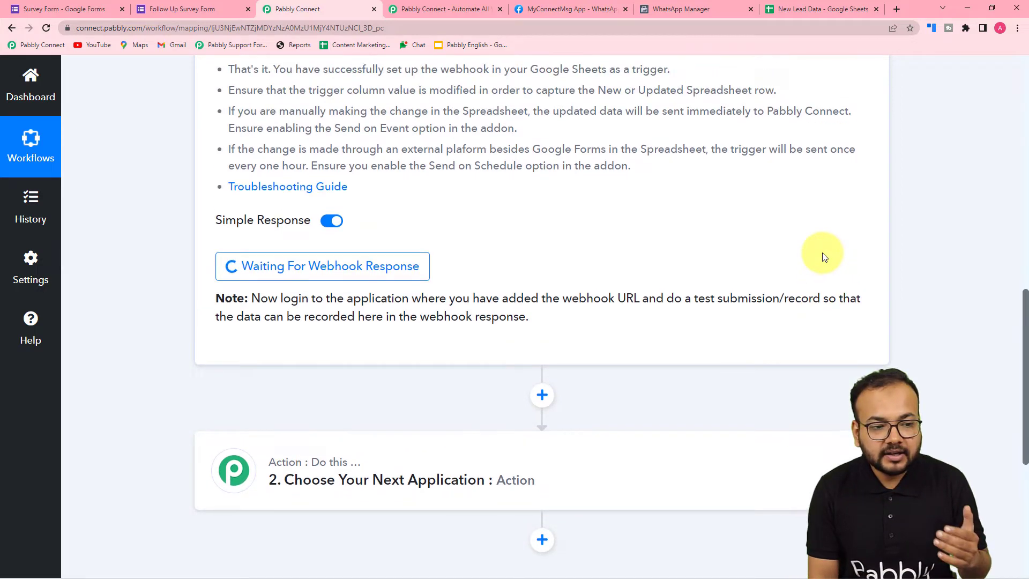
{"action": "scroll", "coordinate": [823, 252], "scroll_direction": "down", "scroll_amount": 2}
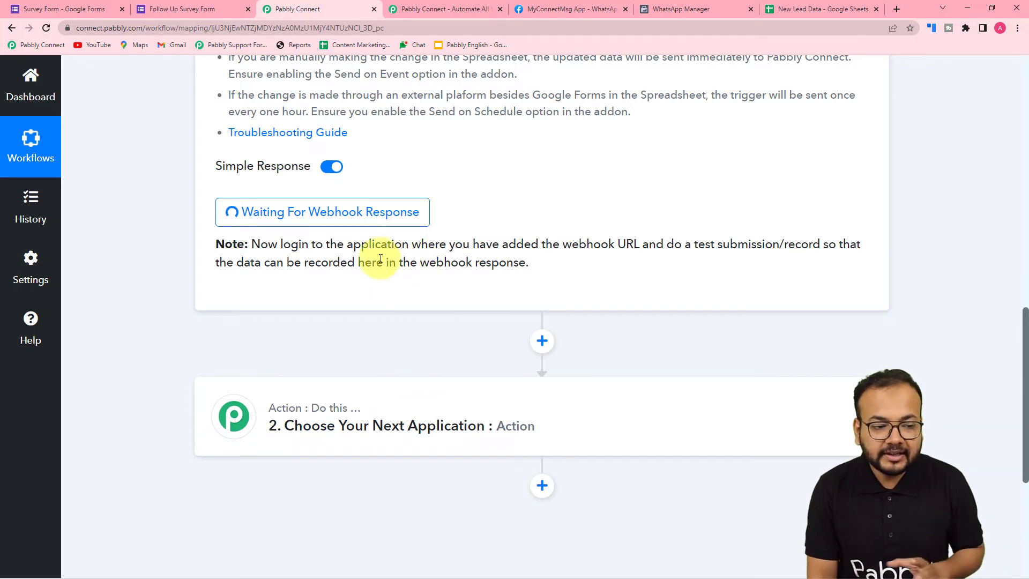
{"action": "mouse_move", "coordinate": [277, 565]}
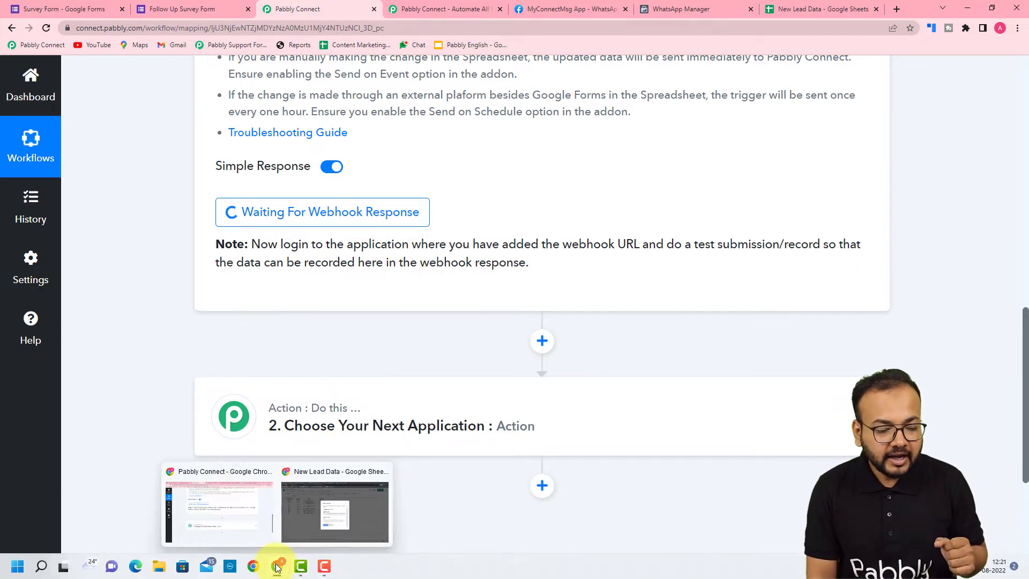
{"action": "left_click", "coordinate": [311, 515]}
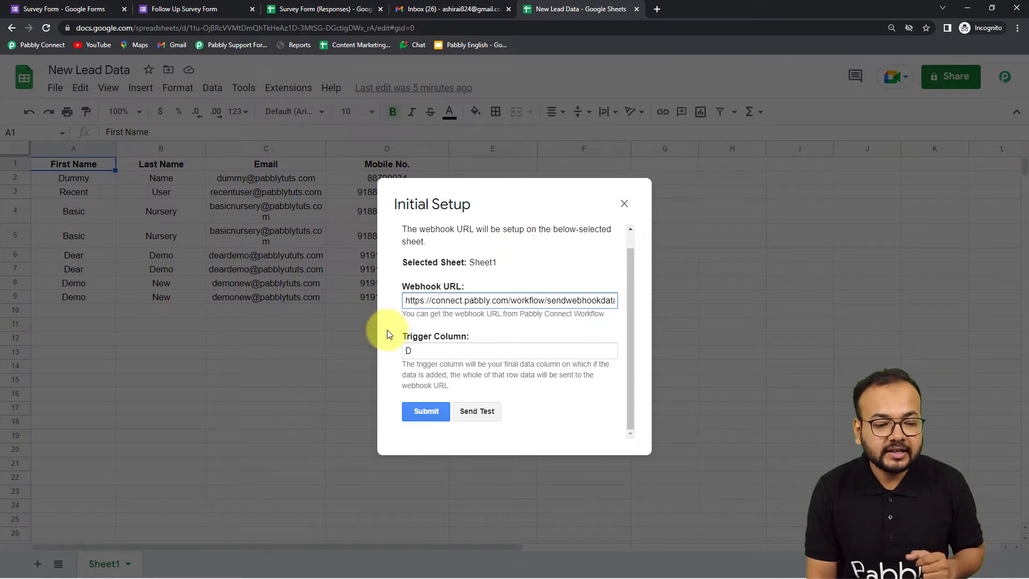
Step: Send test data to the Pabbly webhook and switch back to the Pabbly Connect window
{"action": "left_click", "coordinate": [483, 413]}
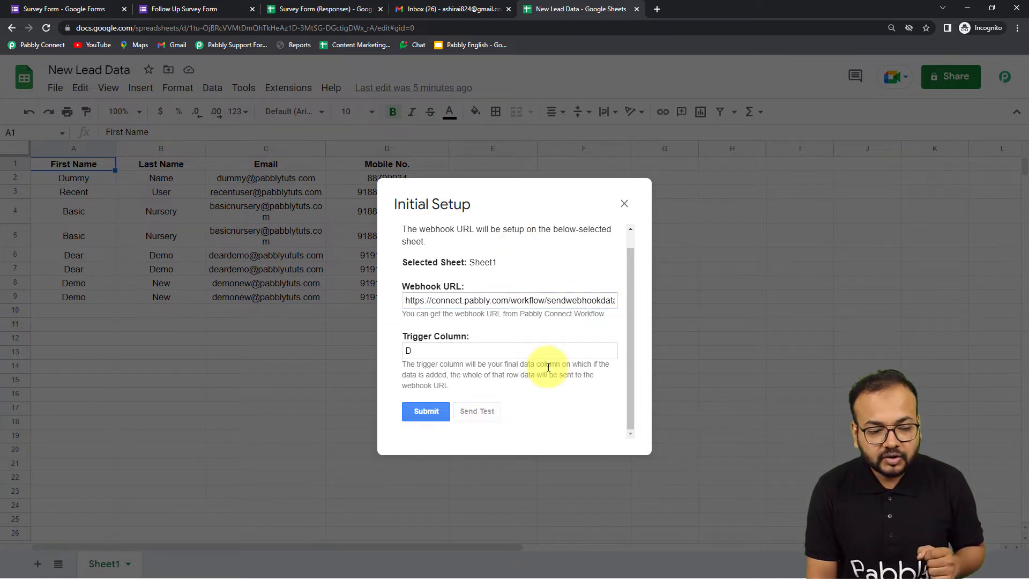
{"action": "scroll", "coordinate": [546, 363], "scroll_direction": "down", "scroll_amount": 1}
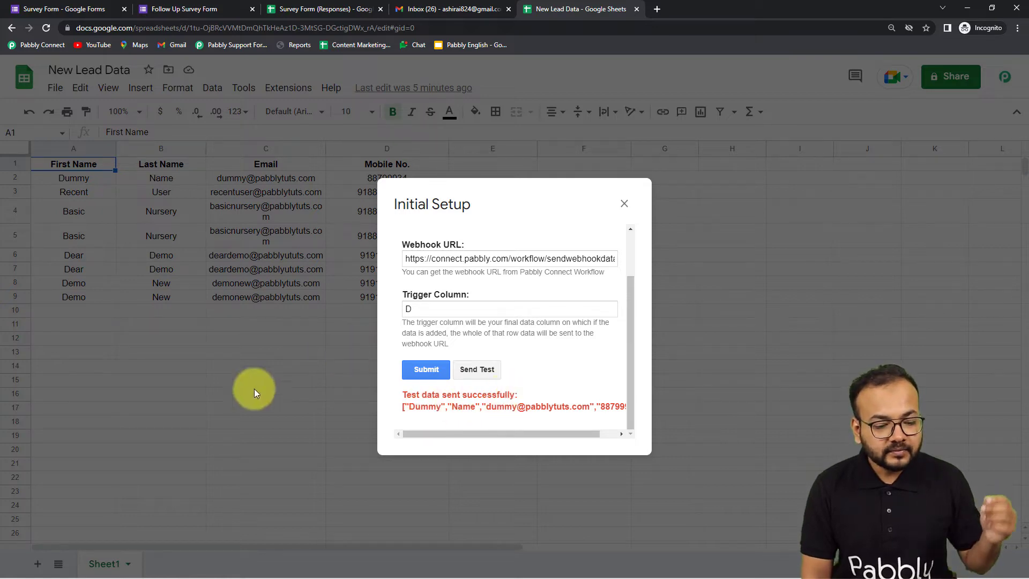
{"action": "mouse_move", "coordinate": [275, 565]}
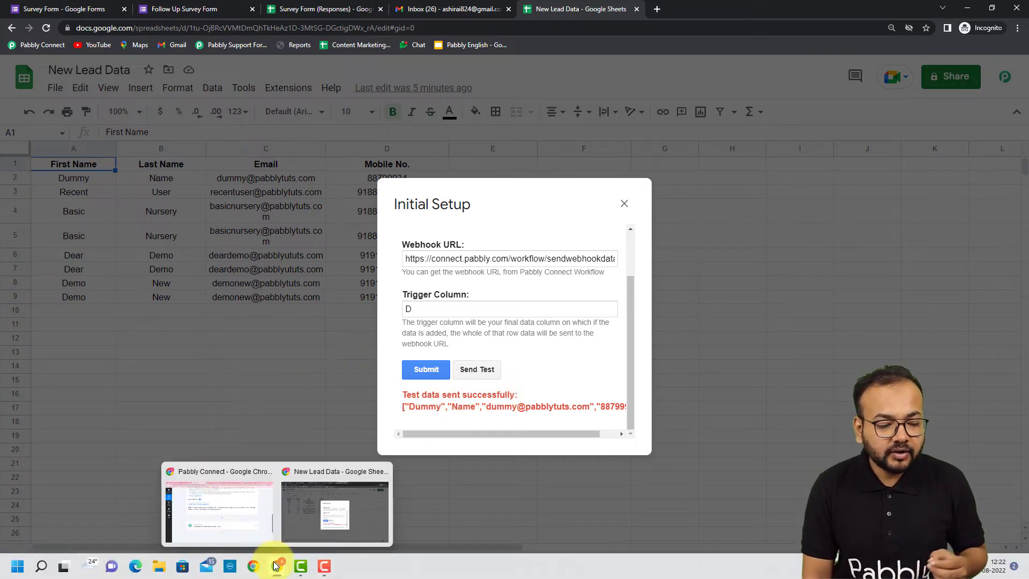
{"action": "left_click", "coordinate": [260, 515]}
Step: Compare the trigger's received Dummy Name response with the New Lead Data rows
{"action": "scroll", "coordinate": [105, 282], "scroll_direction": "down", "scroll_amount": 3}
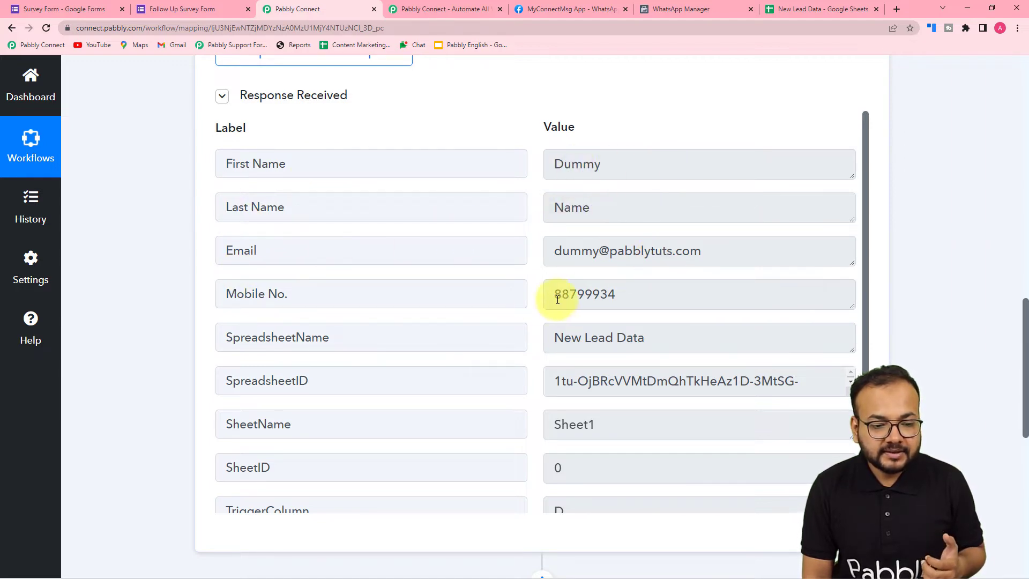
{"action": "scroll", "coordinate": [375, 343], "scroll_direction": "down", "scroll_amount": 1}
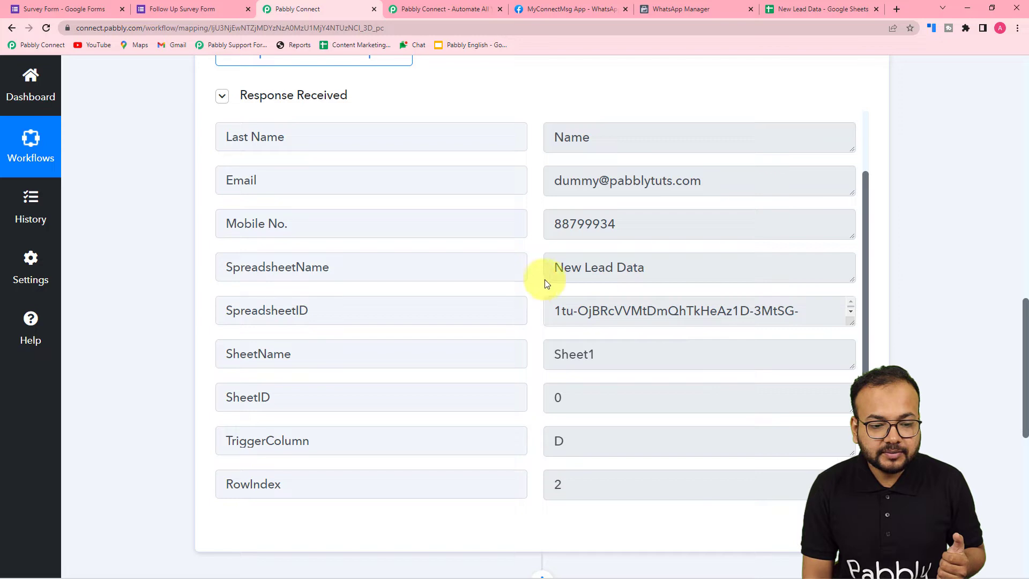
{"action": "left_click", "coordinate": [815, 9]}
{"action": "left_click", "coordinate": [494, 209]}
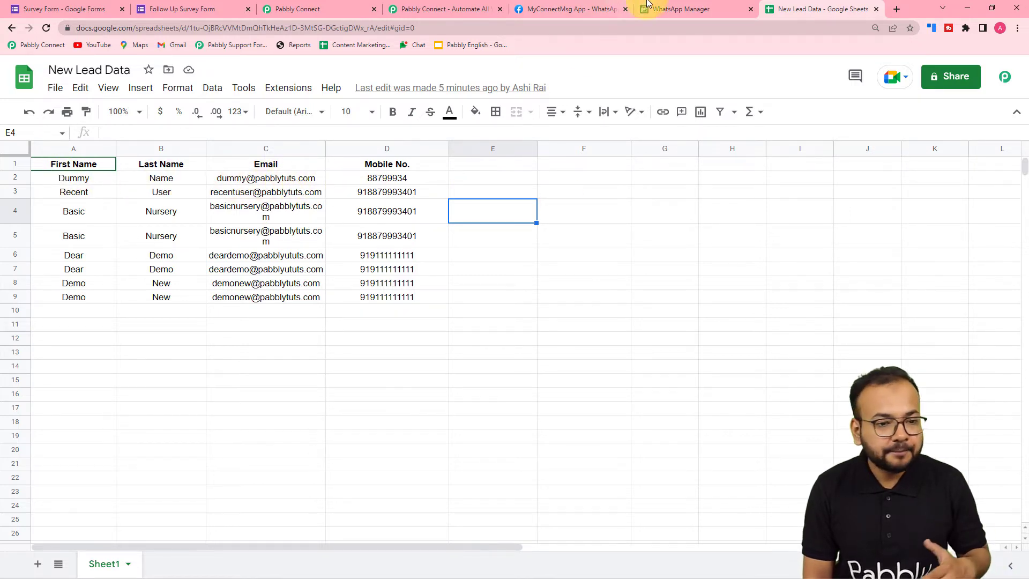
{"action": "left_click", "coordinate": [278, 9]}
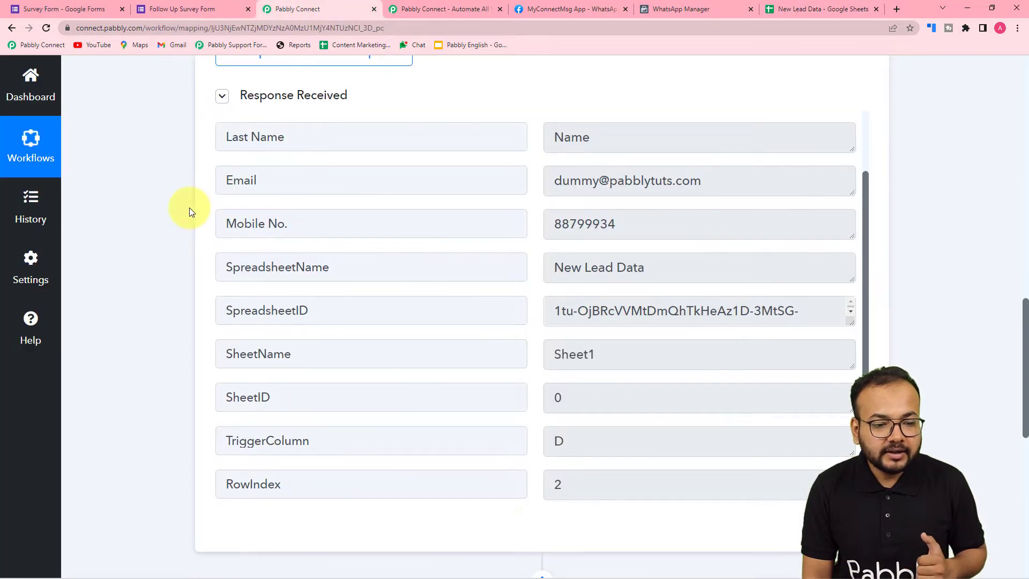
Step: Switch back to the New Lead Data sheet's Initial Setup window
{"action": "scroll", "coordinate": [190, 210], "scroll_direction": "down", "scroll_amount": 7}
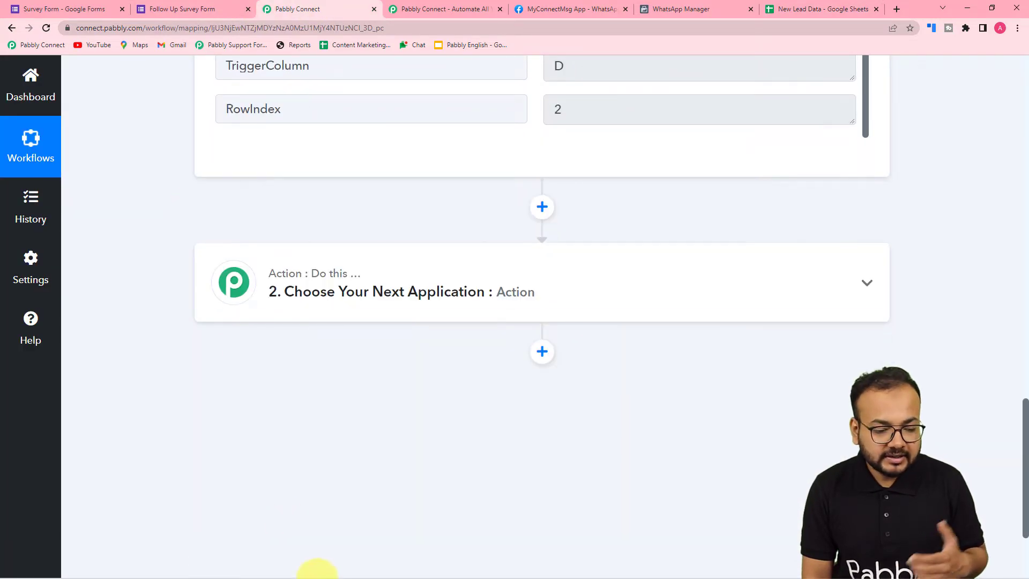
{"action": "mouse_move", "coordinate": [316, 570]}
{"action": "mouse_move", "coordinate": [276, 566]}
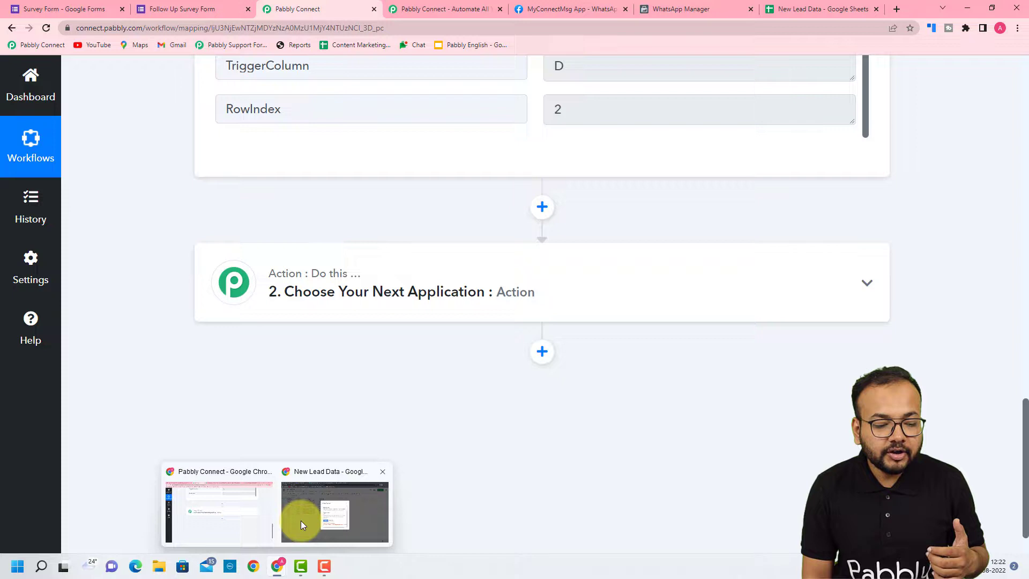
{"action": "left_click", "coordinate": [300, 519]}
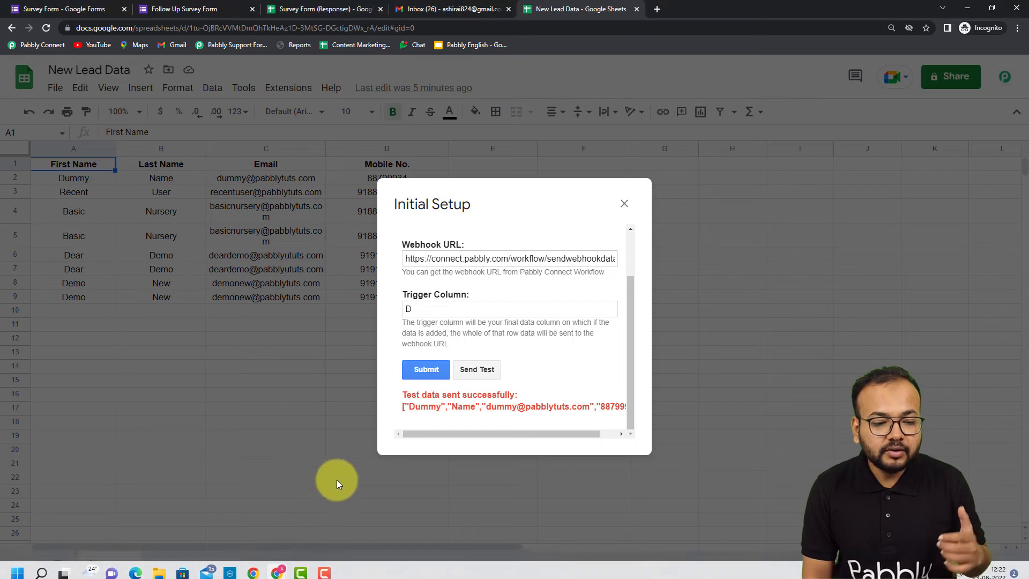
Step: Submit the Sheet1 webhook setup, confirm Send On Event is ticked, and return to Pabbly
{"action": "left_click", "coordinate": [416, 369]}
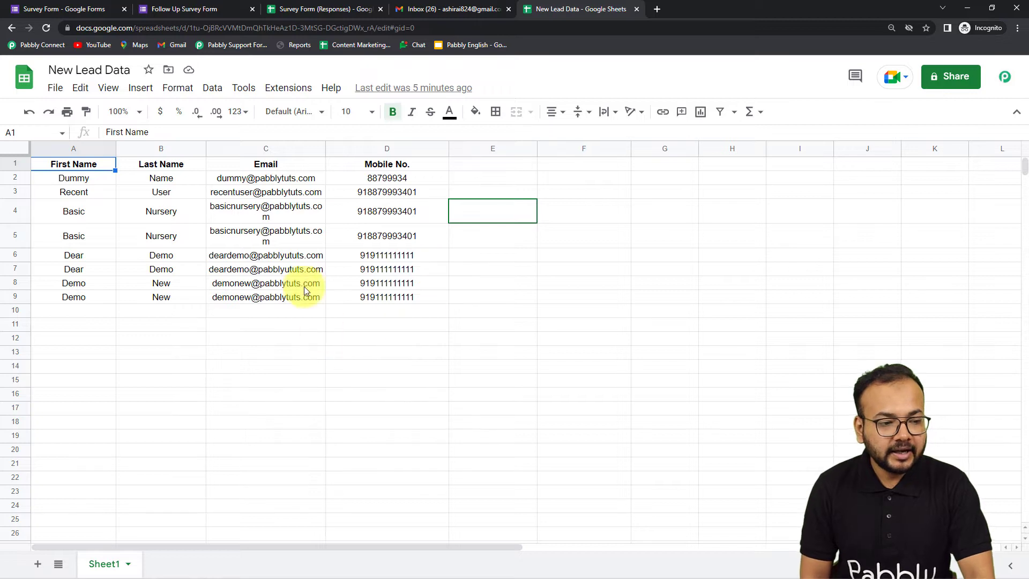
{"action": "left_click", "coordinate": [274, 94]}
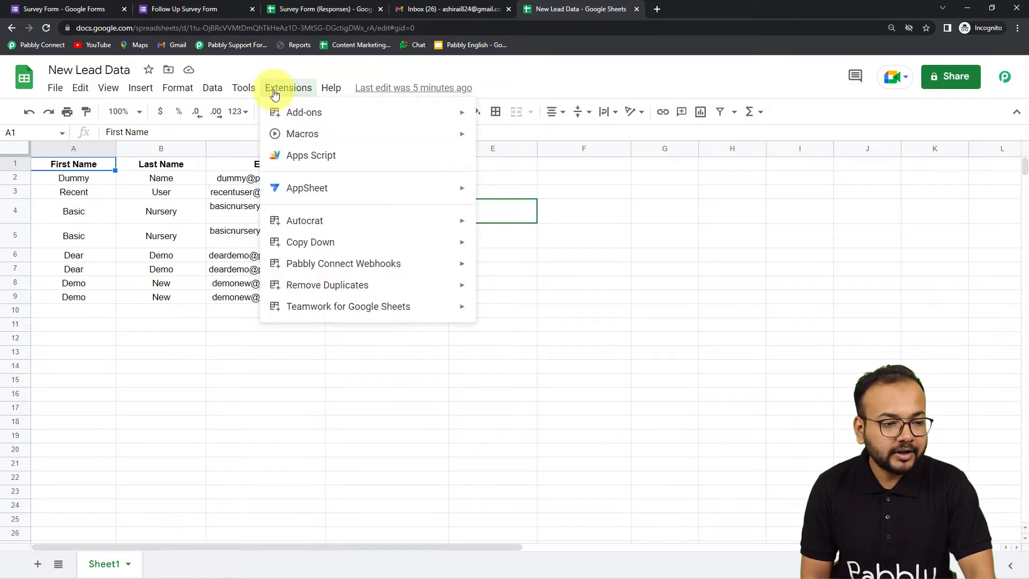
{"action": "mouse_move", "coordinate": [320, 272]}
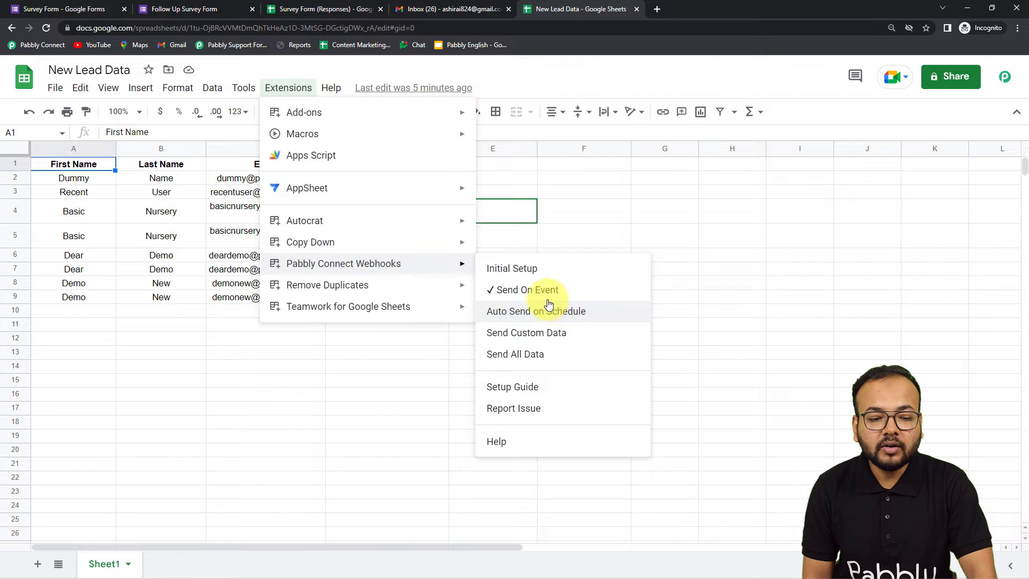
{"action": "left_click", "coordinate": [693, 284]}
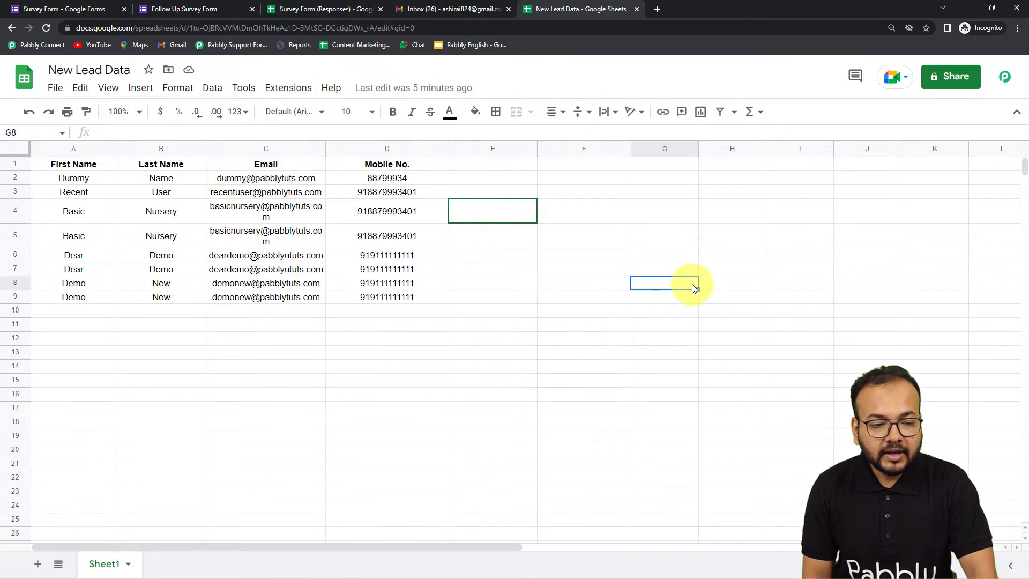
{"action": "left_click", "coordinate": [82, 314]}
{"action": "left_click", "coordinate": [129, 312]}
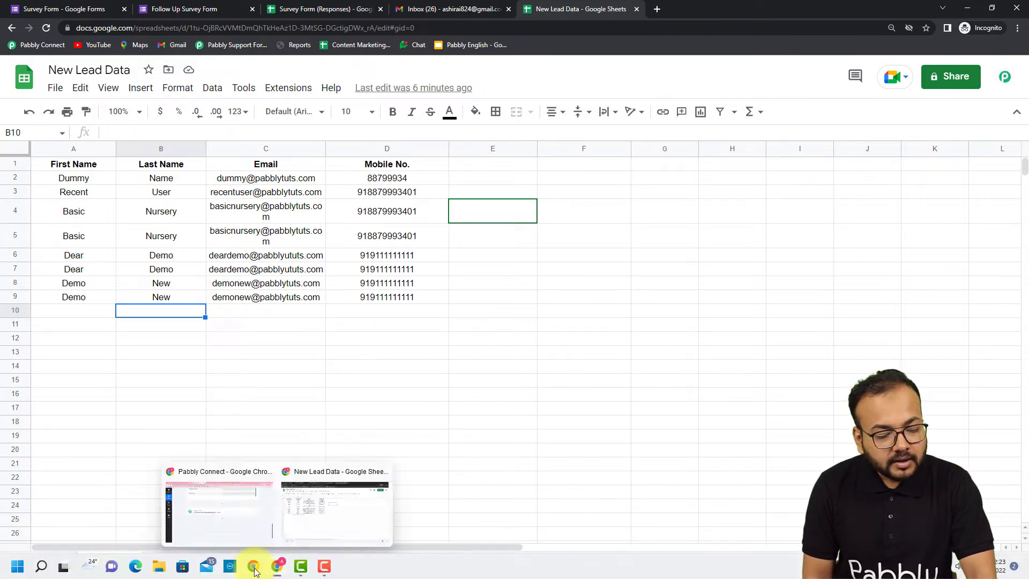
{"action": "mouse_move", "coordinate": [276, 565]}
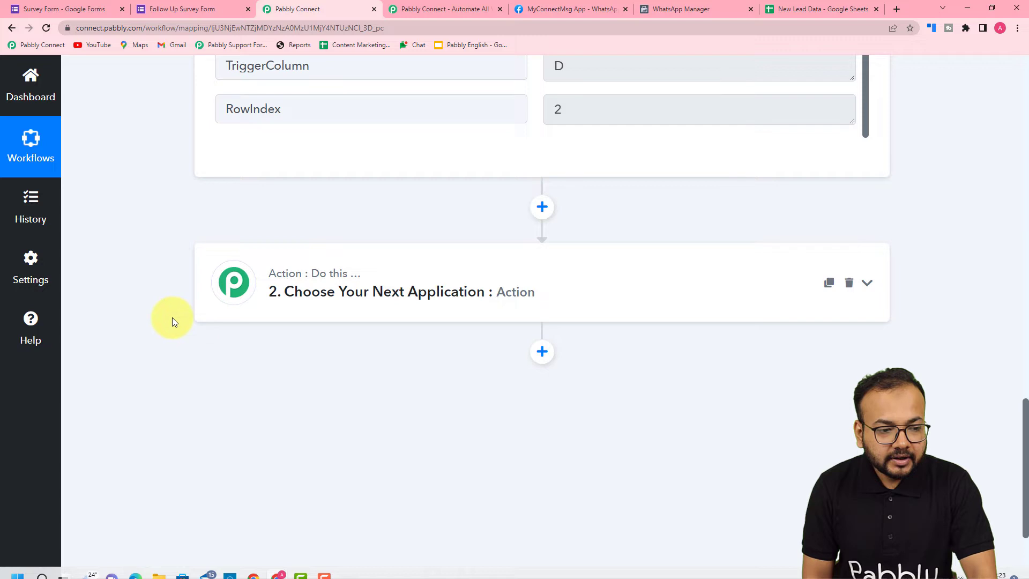
{"action": "scroll", "coordinate": [172, 317], "scroll_direction": "down", "scroll_amount": 1}
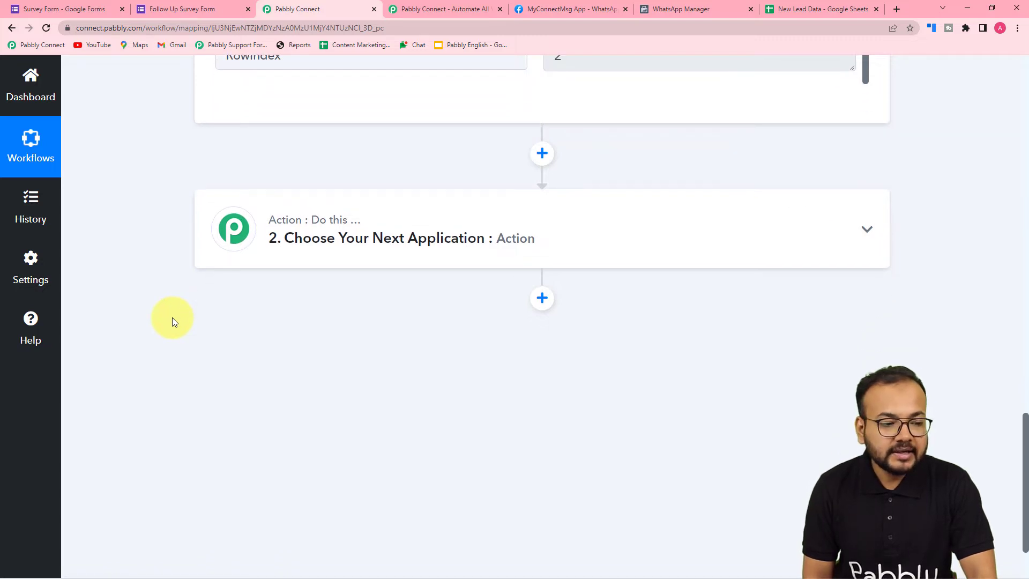
{"action": "left_click", "coordinate": [92, 9]}
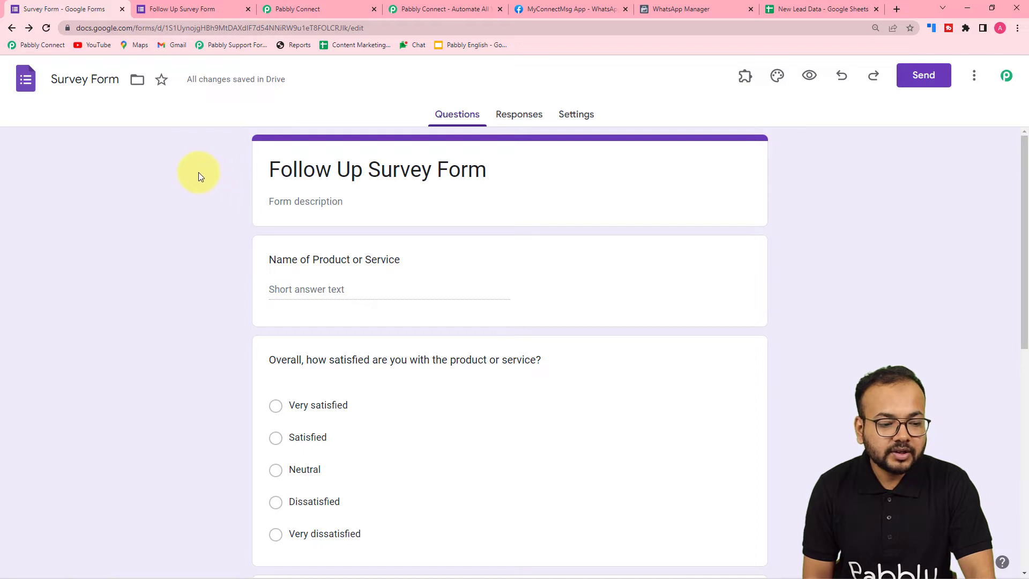
{"action": "scroll", "coordinate": [207, 253], "scroll_direction": "down", "scroll_amount": 8}
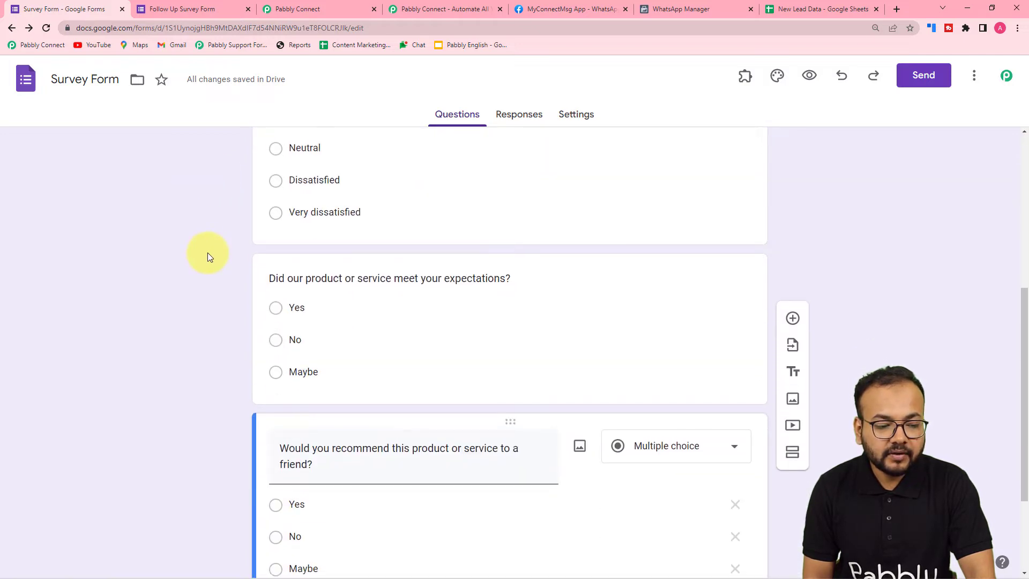
{"action": "scroll", "coordinate": [208, 252], "scroll_direction": "up", "scroll_amount": 9}
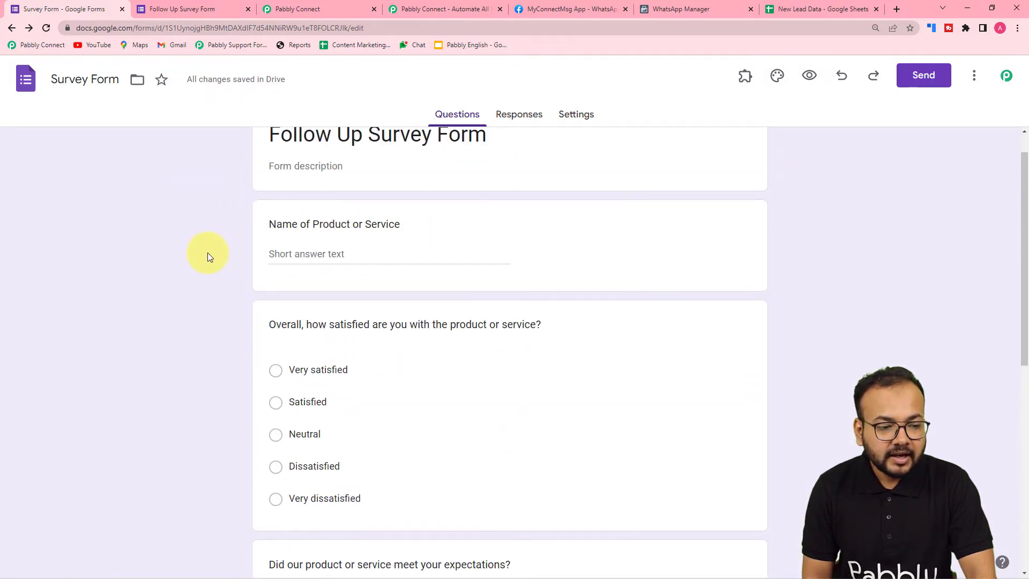
{"action": "scroll", "coordinate": [207, 252], "scroll_direction": "down", "scroll_amount": 1}
{"action": "scroll", "coordinate": [212, 241], "scroll_direction": "up", "scroll_amount": 1}
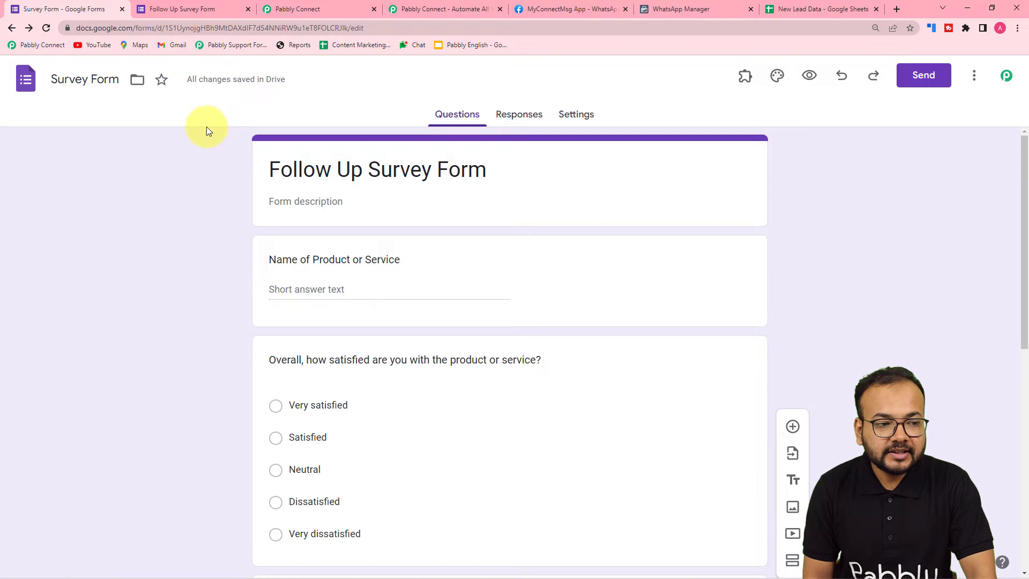
{"action": "left_click", "coordinate": [304, 10]}
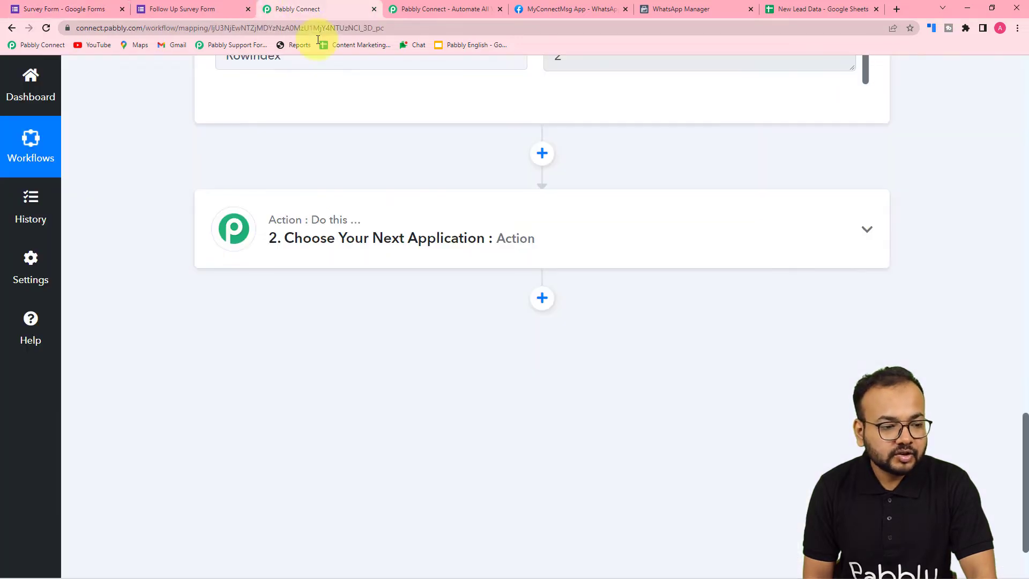
Step: Expand step 2 'Choose Your Next Application' and focus its Choose App search box
{"action": "scroll", "coordinate": [303, 214], "scroll_direction": "up", "scroll_amount": 7}
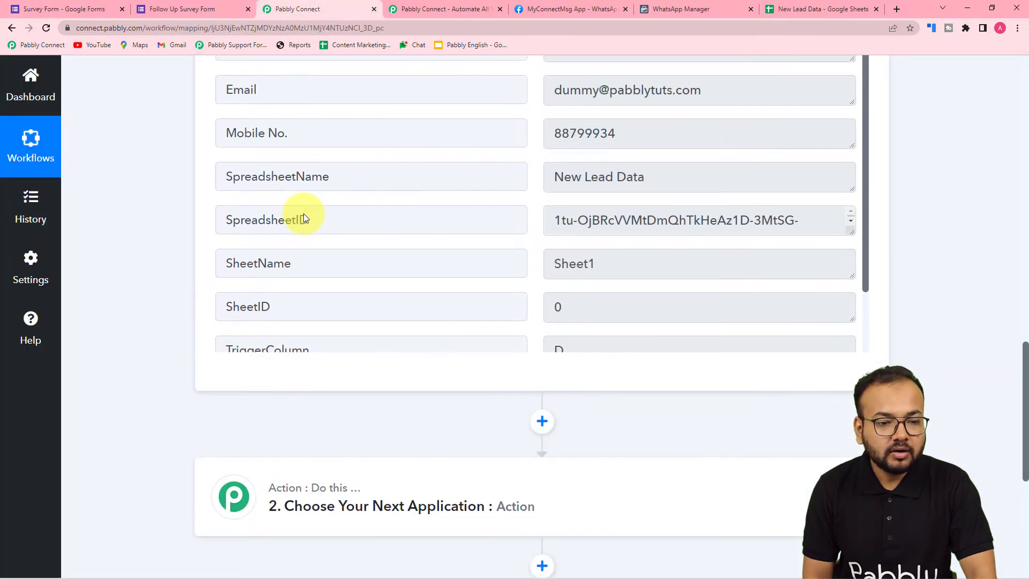
{"action": "scroll", "coordinate": [165, 221], "scroll_direction": "down", "scroll_amount": 5}
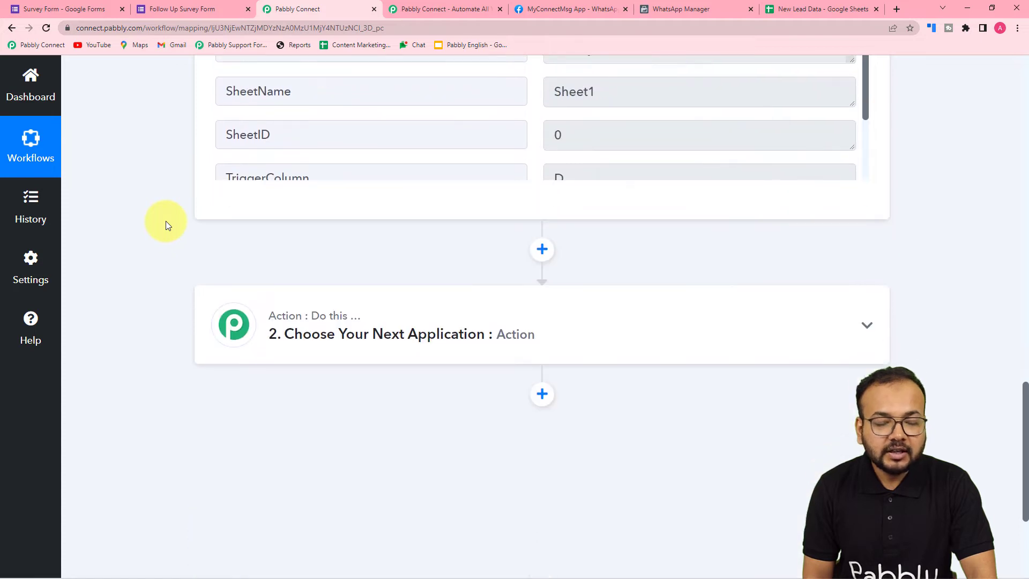
{"action": "scroll", "coordinate": [171, 231], "scroll_direction": "down", "scroll_amount": 2}
{"action": "left_click", "coordinate": [328, 200]}
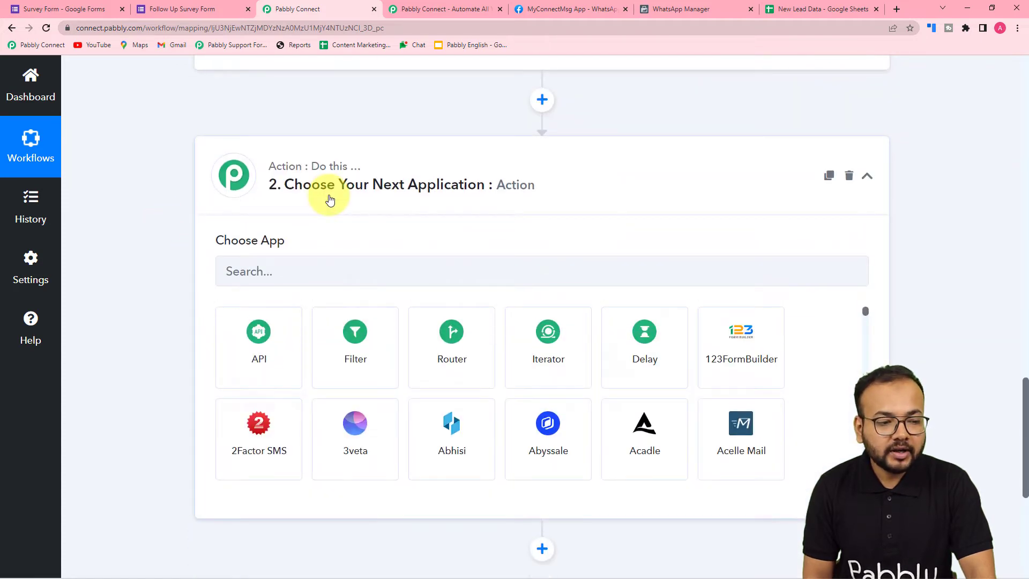
{"action": "scroll", "coordinate": [330, 200], "scroll_direction": "down", "scroll_amount": 2}
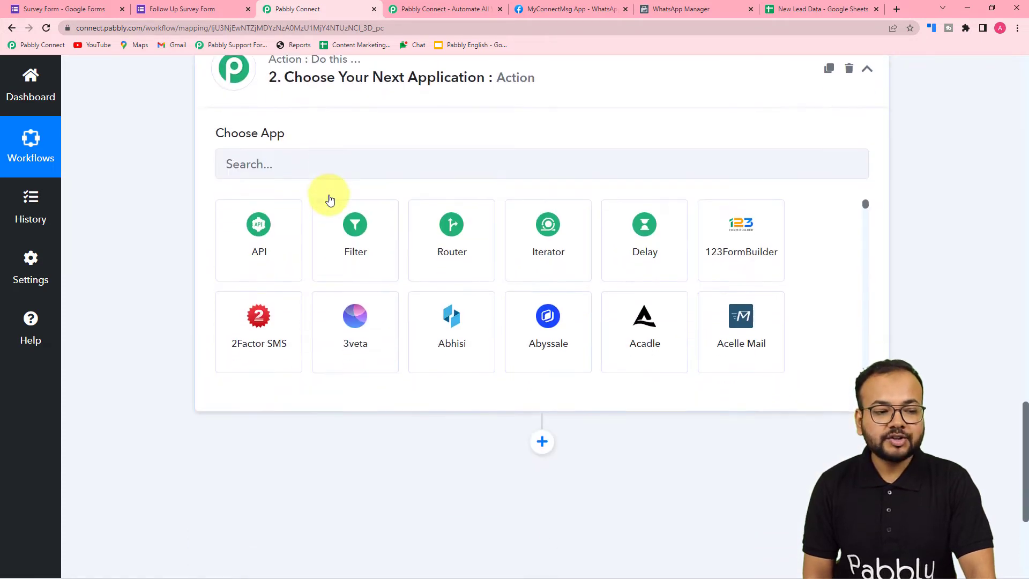
{"action": "left_click", "coordinate": [363, 165]}
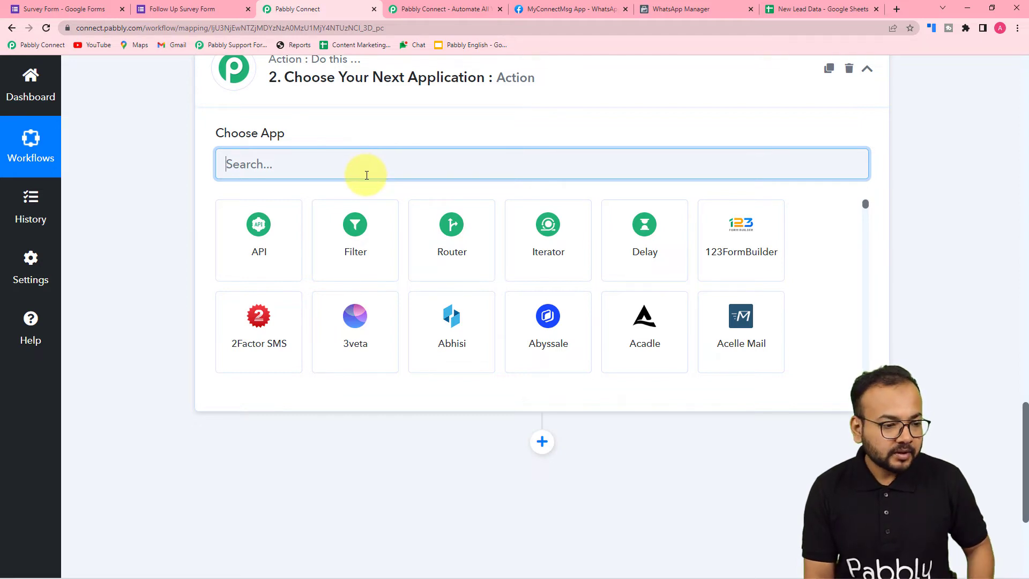
Step: Search 'clou' and set WhatsApp Cloud API as the action app with the Send Template Message event
{"action": "type", "text": "c"}
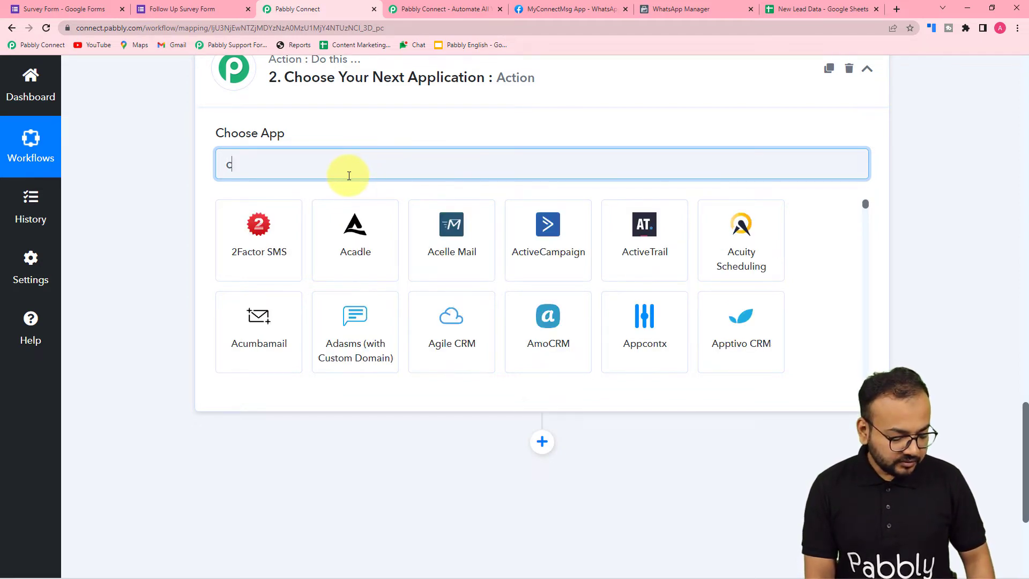
{"action": "type", "text": "li="}
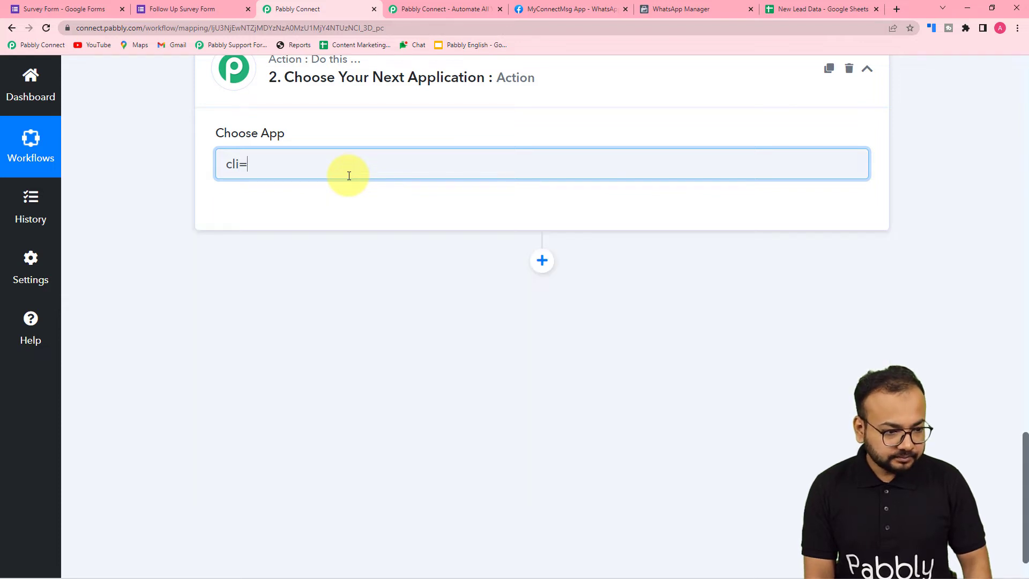
{"action": "key", "text": "BackSpace"}
{"action": "key", "text": "BackSpace"}
{"action": "type", "text": "ou"}
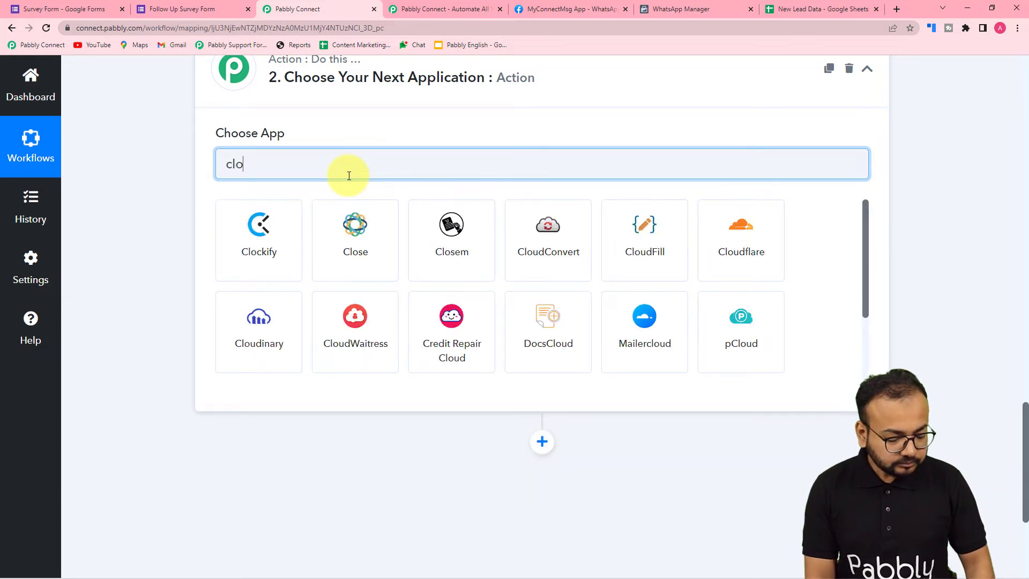
{"action": "left_click", "coordinate": [785, 361]}
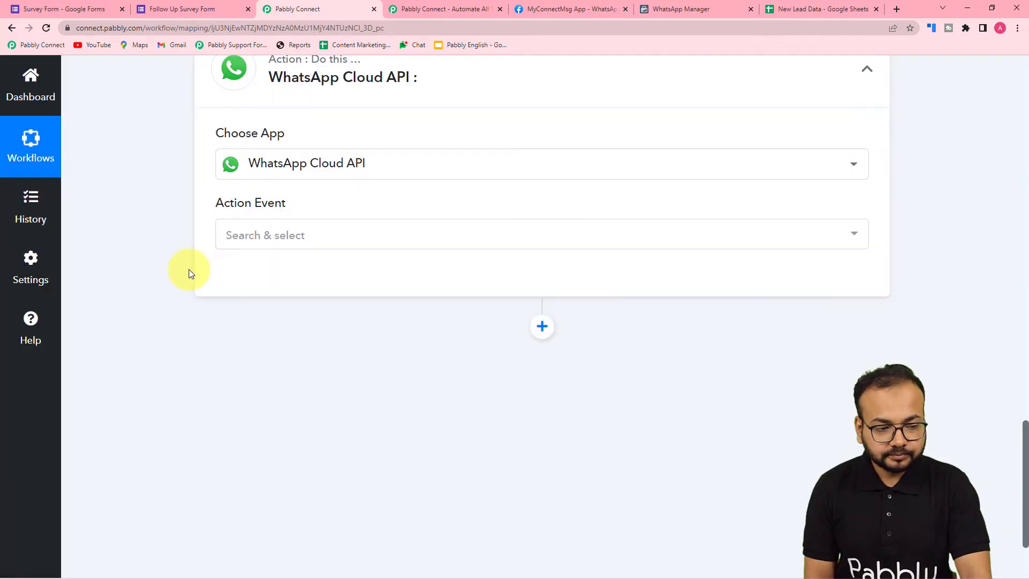
{"action": "left_click", "coordinate": [246, 238]}
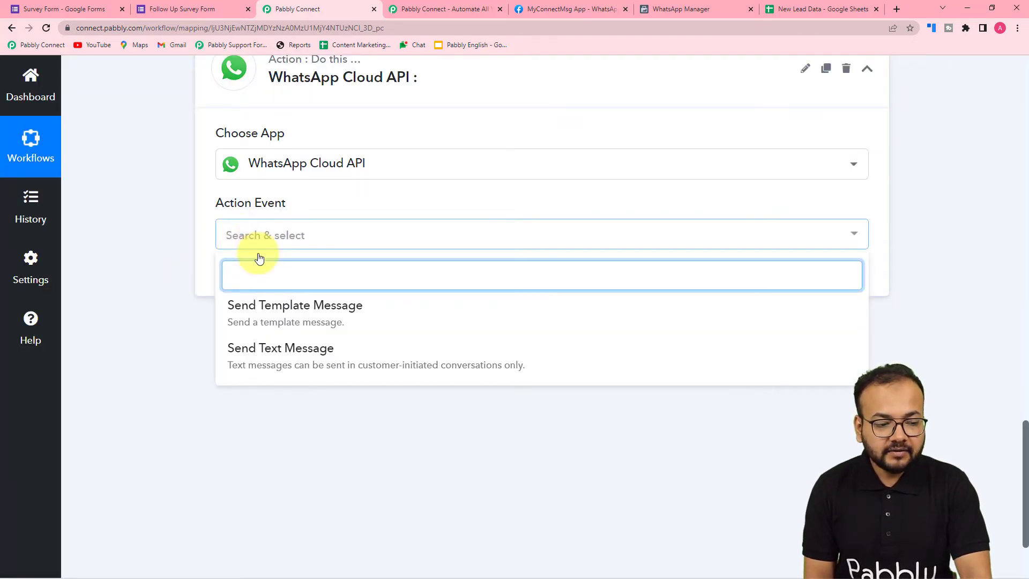
{"action": "left_click", "coordinate": [274, 311]}
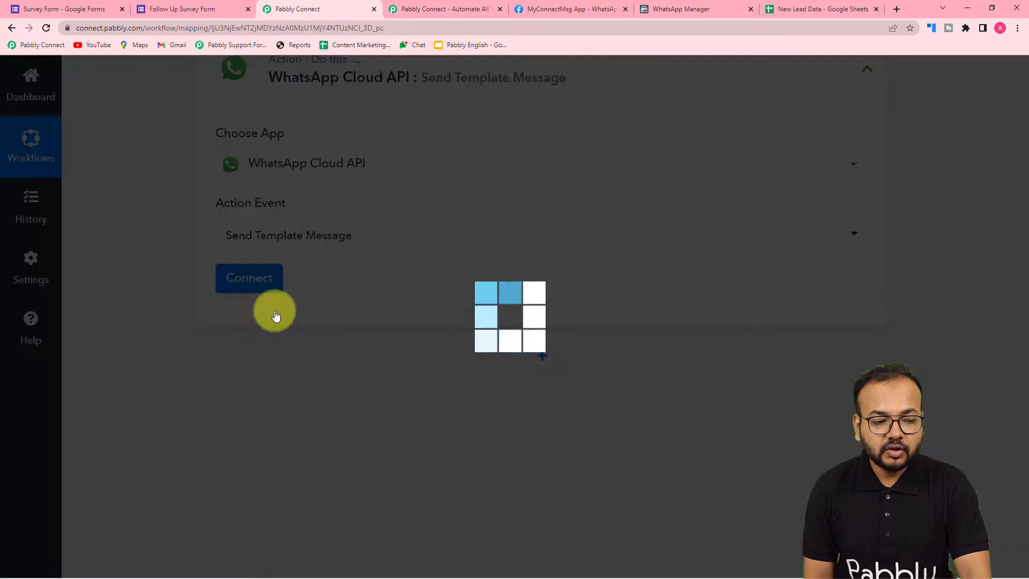
Step: Start a new WhatsApp Cloud API #131 connection and review its empty Token, Phone Number ID and Business Account ID fields
{"action": "left_click", "coordinate": [234, 276]}
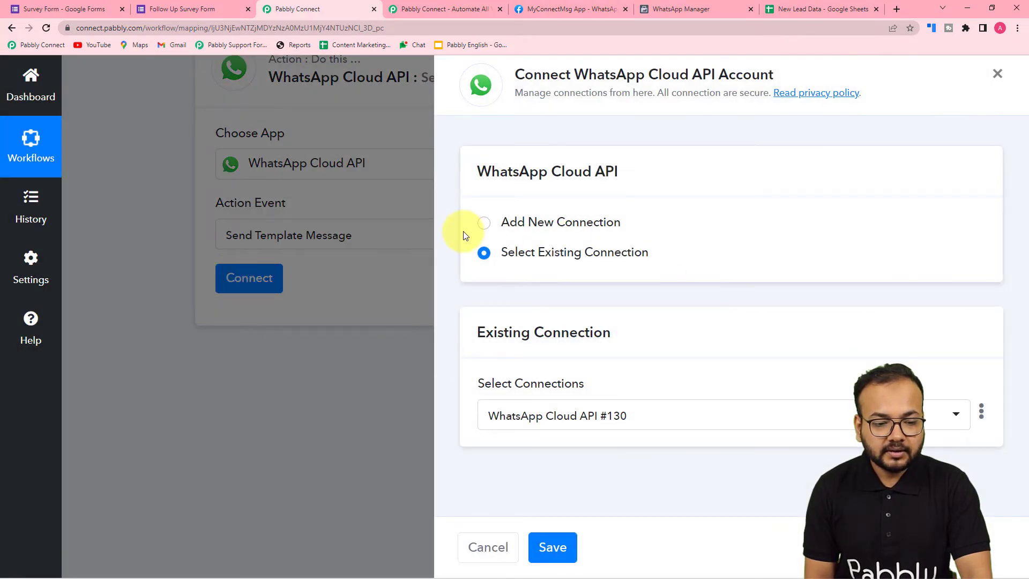
{"action": "left_click", "coordinate": [486, 228]}
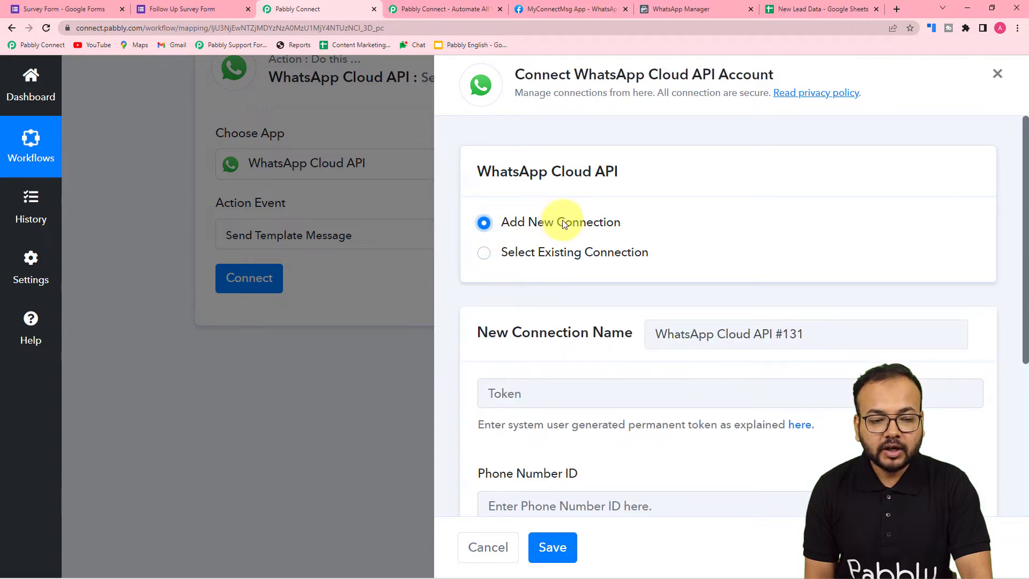
{"action": "scroll", "coordinate": [565, 223], "scroll_direction": "down", "scroll_amount": 2}
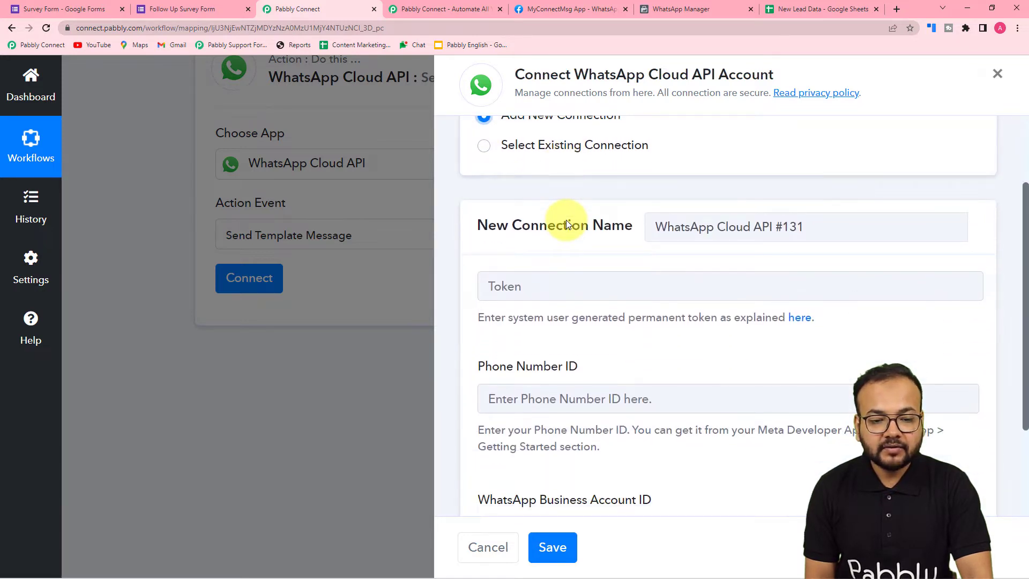
{"action": "scroll", "coordinate": [566, 223], "scroll_direction": "down", "scroll_amount": 1}
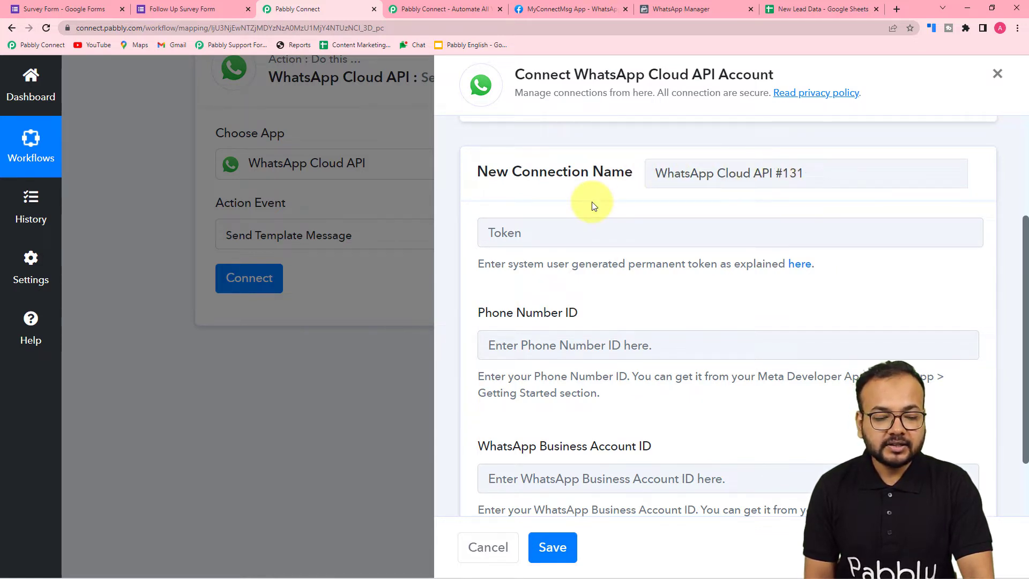
{"action": "scroll", "coordinate": [592, 203], "scroll_direction": "down", "scroll_amount": 1}
{"action": "scroll", "coordinate": [591, 201], "scroll_direction": "up", "scroll_amount": 3}
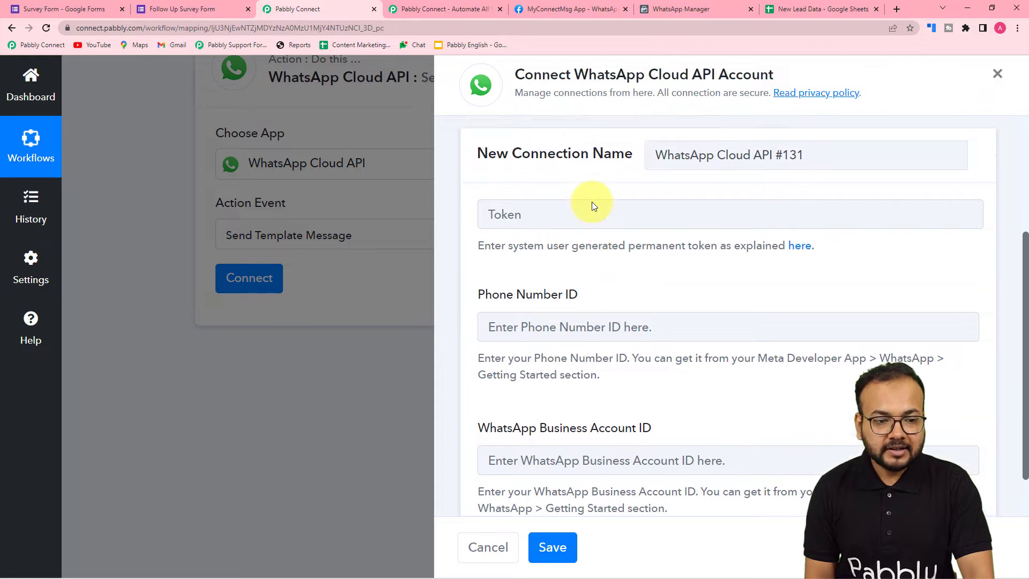
{"action": "scroll", "coordinate": [591, 201], "scroll_direction": "down", "scroll_amount": 3}
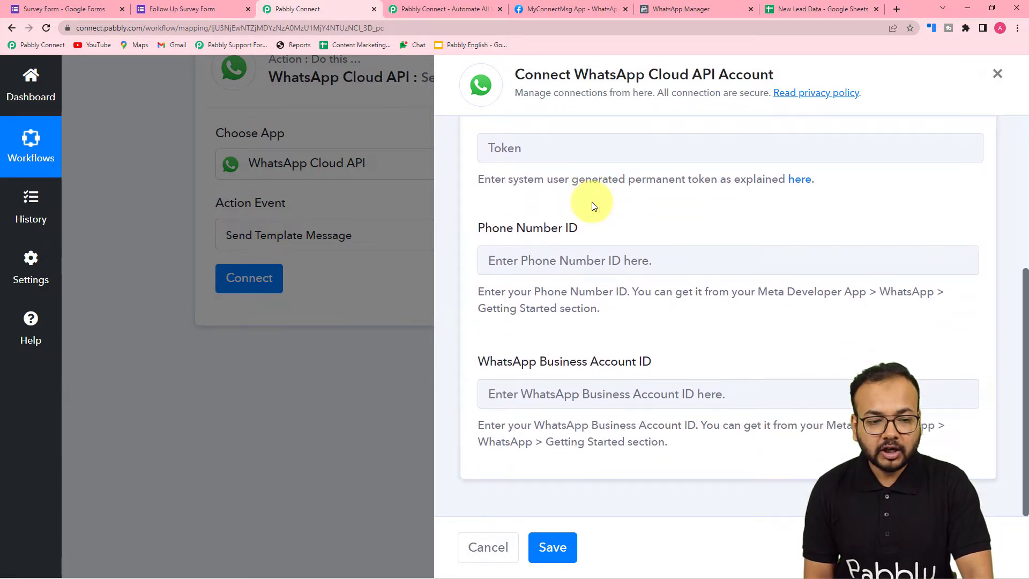
{"action": "scroll", "coordinate": [591, 203], "scroll_direction": "up", "scroll_amount": 1}
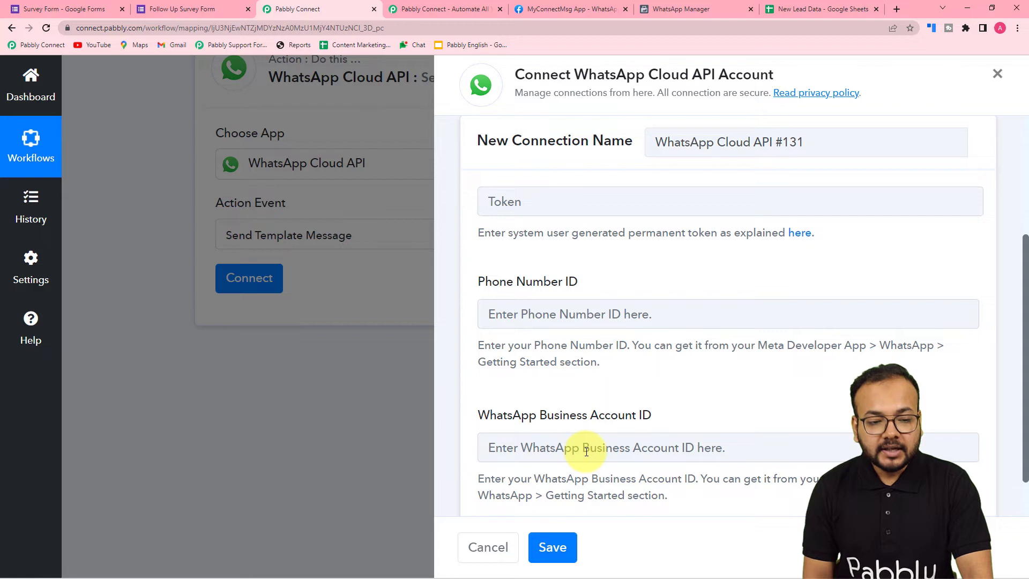
{"action": "scroll", "coordinate": [586, 452], "scroll_direction": "down", "scroll_amount": 1}
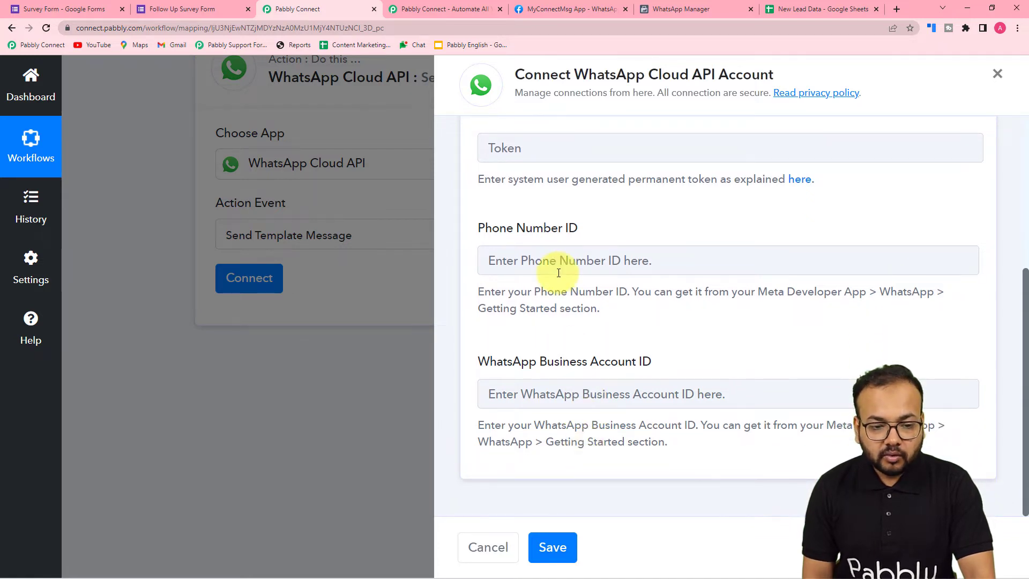
Step: Read the forum guide on generating a permanent WhatsApp token, then return to the Pabbly connection form
{"action": "left_click", "coordinate": [797, 183]}
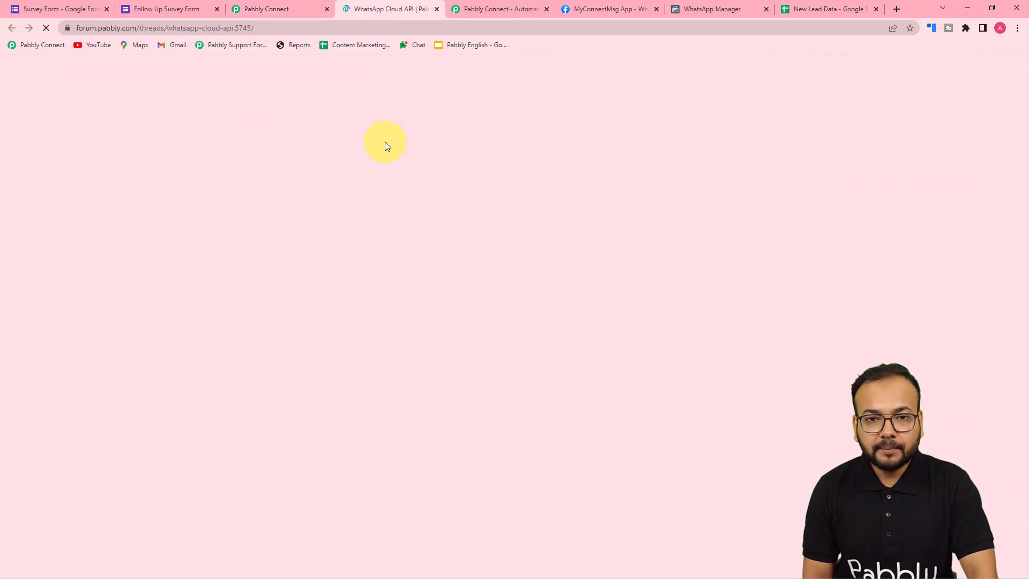
{"action": "scroll", "coordinate": [371, 204], "scroll_direction": "down", "scroll_amount": 3}
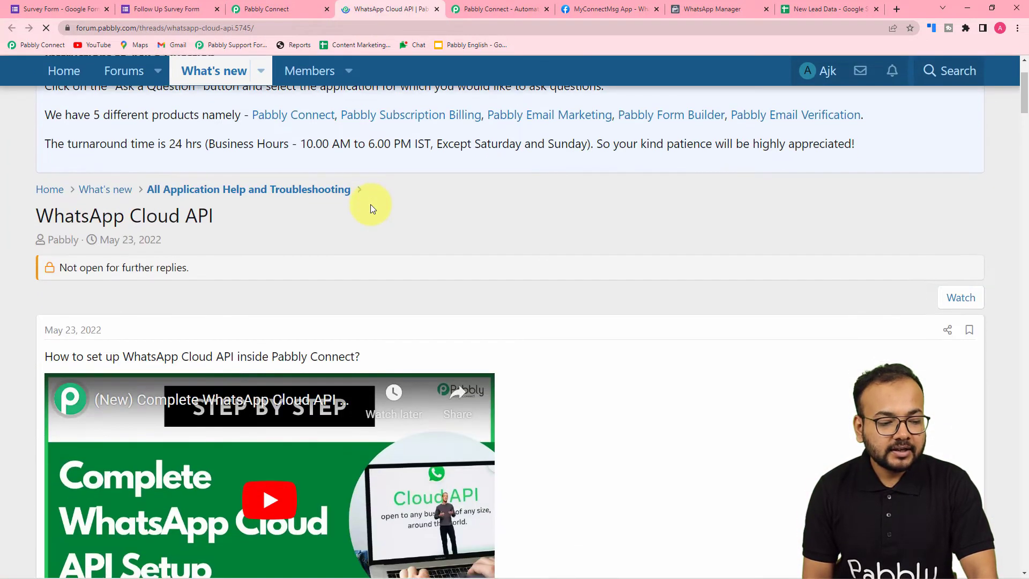
{"action": "scroll", "coordinate": [371, 205], "scroll_direction": "down", "scroll_amount": 3}
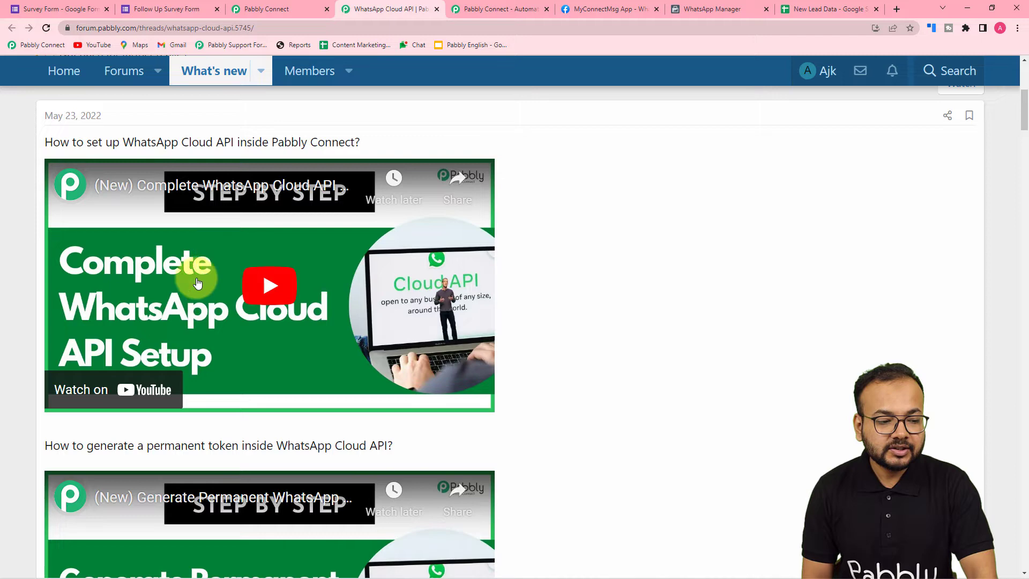
{"action": "scroll", "coordinate": [190, 251], "scroll_direction": "down", "scroll_amount": 4}
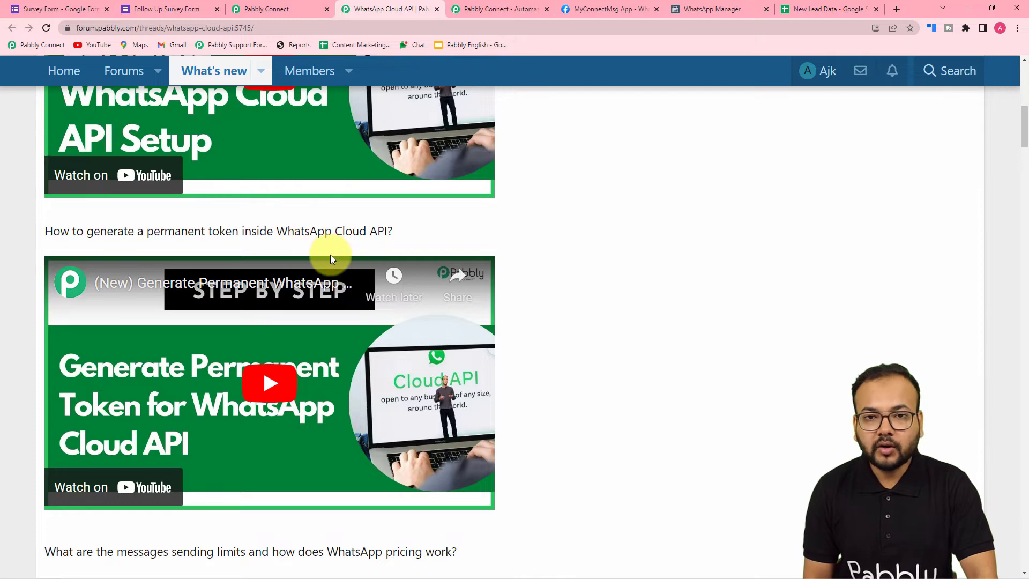
{"action": "scroll", "coordinate": [330, 257], "scroll_direction": "down", "scroll_amount": 8}
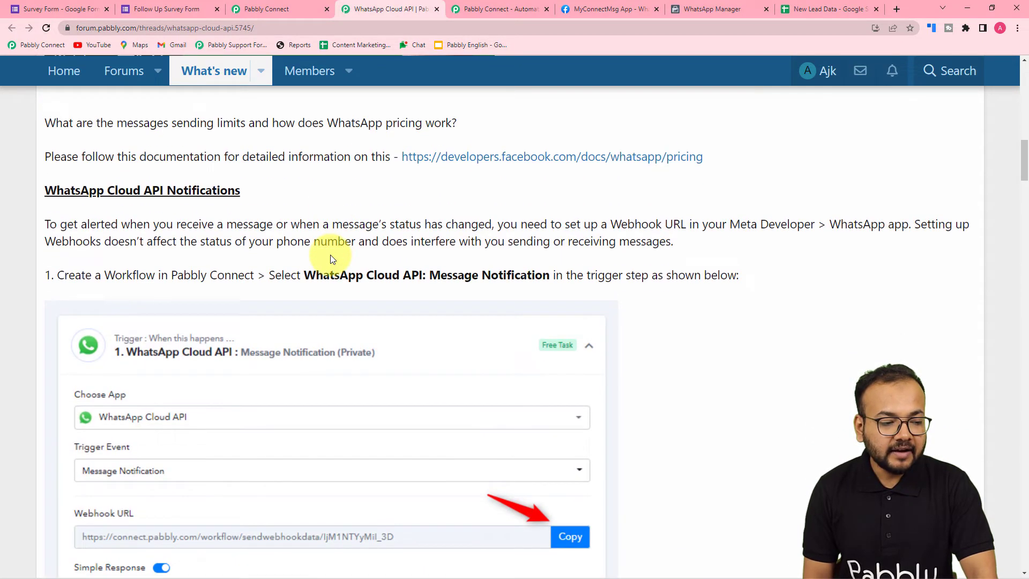
{"action": "scroll", "coordinate": [330, 255], "scroll_direction": "down", "scroll_amount": 7}
{"action": "scroll", "coordinate": [330, 255], "scroll_direction": "down", "scroll_amount": 15}
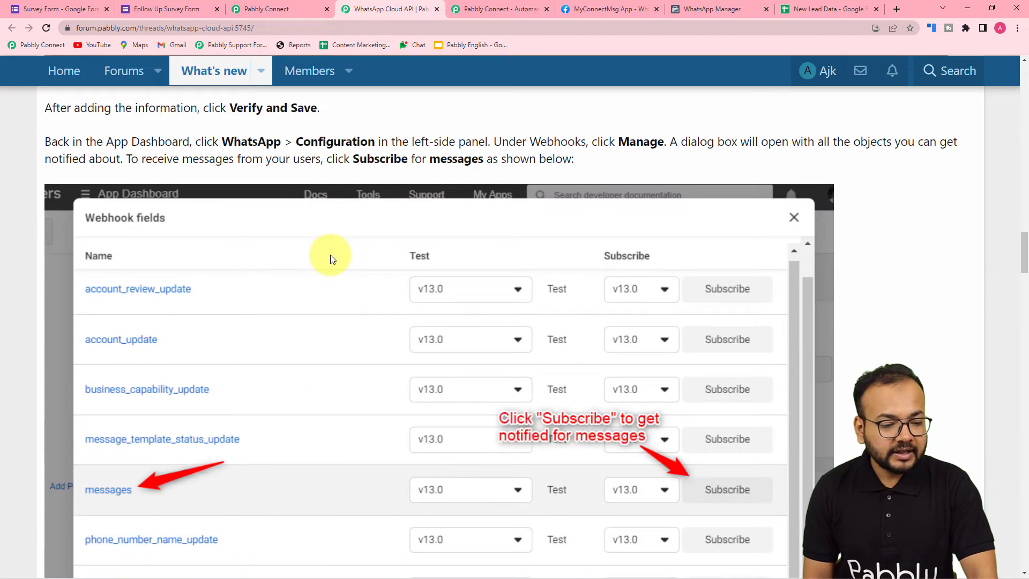
{"action": "scroll", "coordinate": [330, 257], "scroll_direction": "down", "scroll_amount": 20}
{"action": "scroll", "coordinate": [330, 255], "scroll_direction": "down", "scroll_amount": 4}
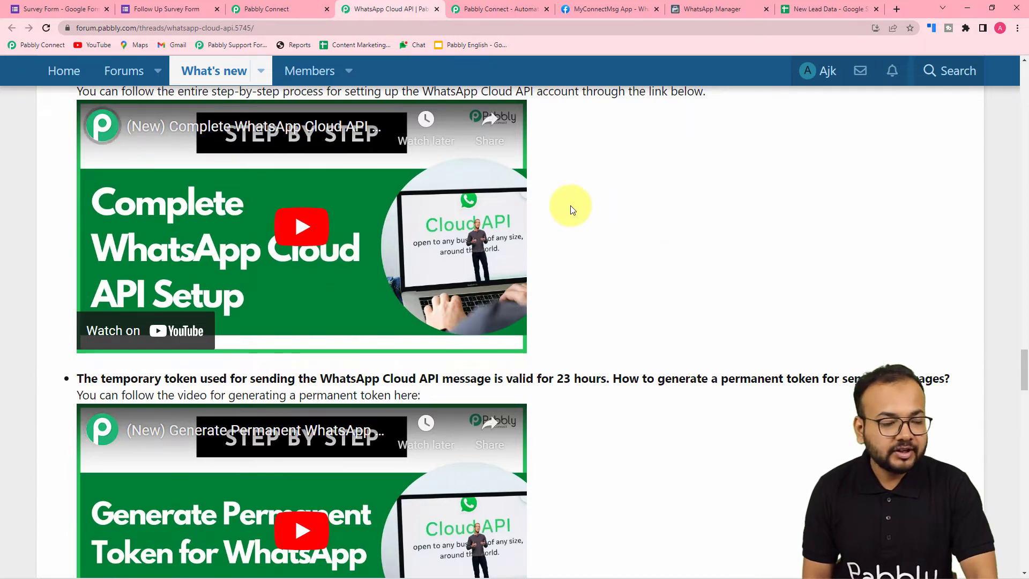
{"action": "left_click", "coordinate": [283, 11]}
{"action": "scroll", "coordinate": [570, 231], "scroll_direction": "up", "scroll_amount": 2}
{"action": "scroll", "coordinate": [570, 231], "scroll_direction": "down", "scroll_amount": 2}
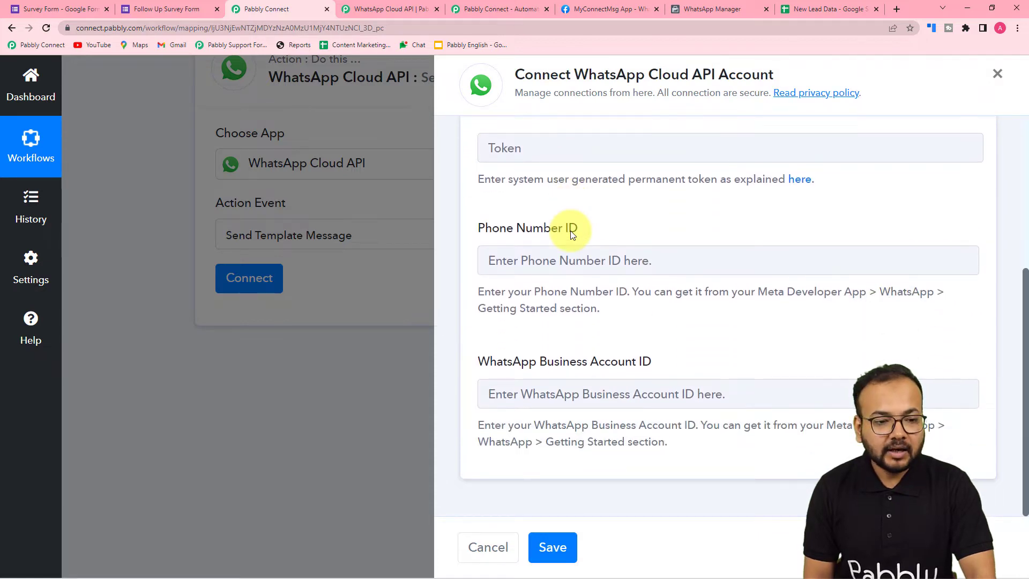
Step: Show MyConnectMsg App's WhatsApp Getting Started page with its temporary access token in Meta for Developers
{"action": "left_click", "coordinate": [609, 9]}
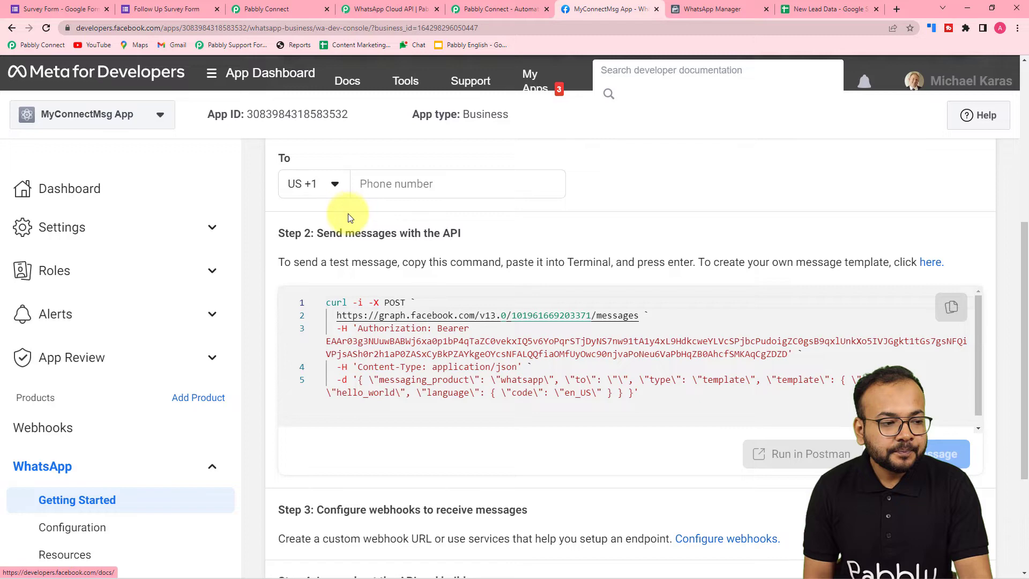
{"action": "scroll", "coordinate": [349, 220], "scroll_direction": "up", "scroll_amount": 6}
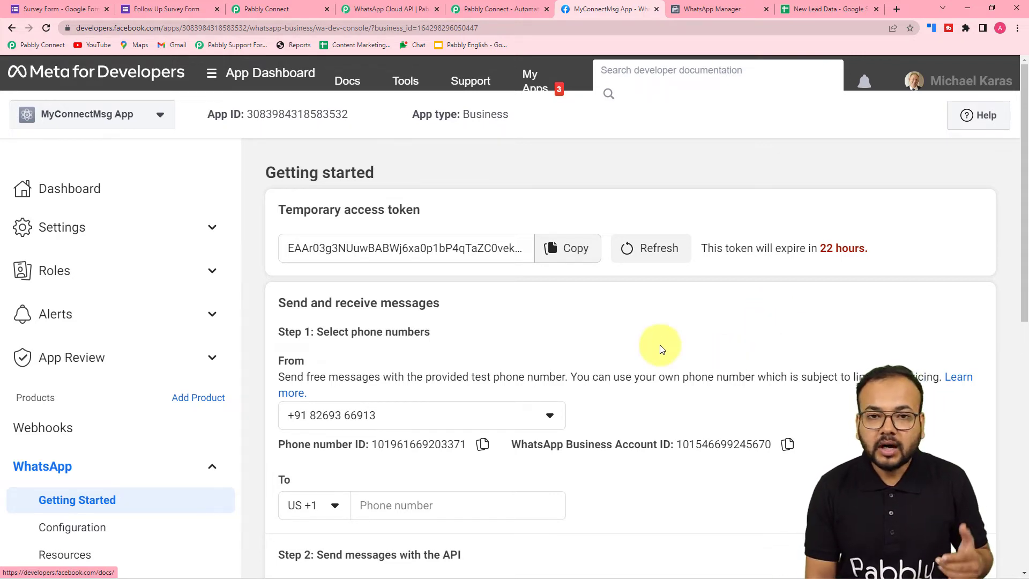
Step: Check the permanent-token video in the forum thread, then return to the WhatsApp Cloud API #131 form
{"action": "left_click", "coordinate": [385, 8]}
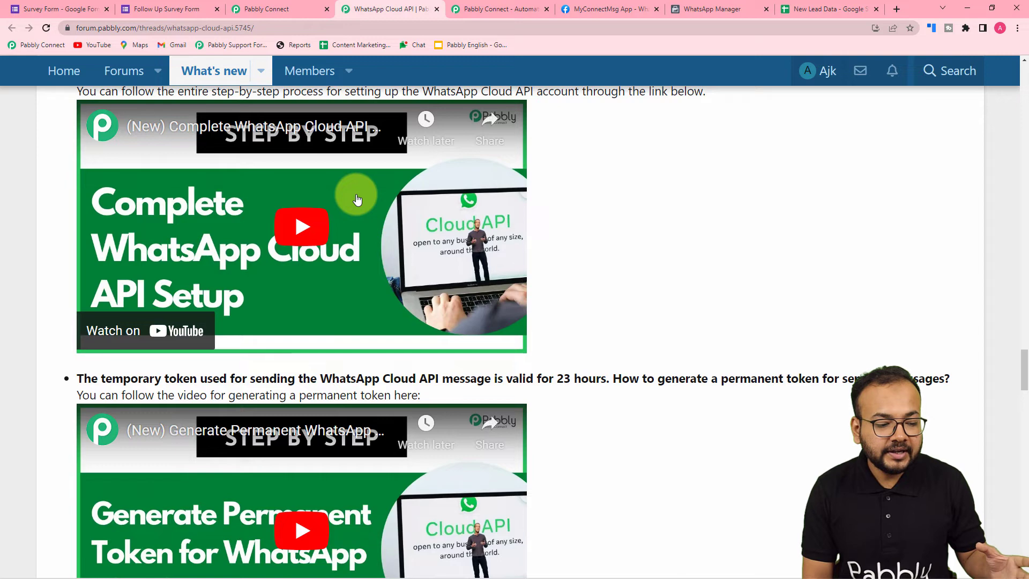
{"action": "scroll", "coordinate": [357, 200], "scroll_direction": "down", "scroll_amount": 5}
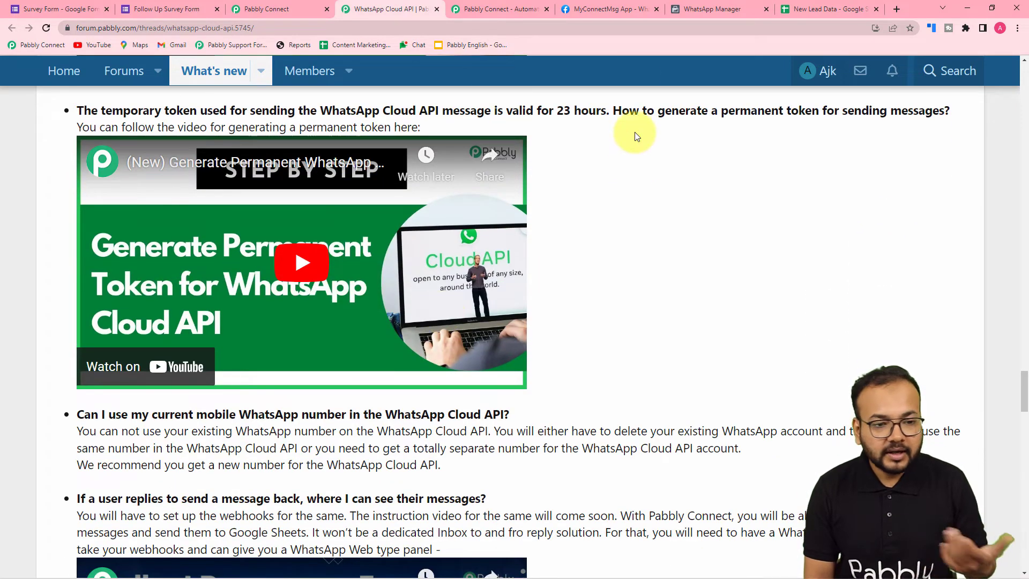
{"action": "left_click", "coordinate": [604, 10]}
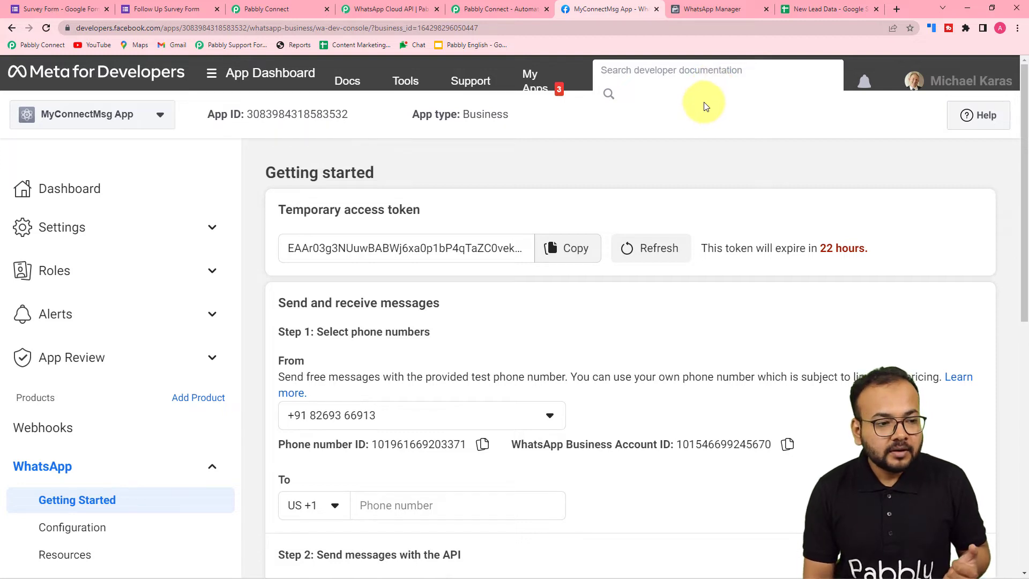
{"action": "left_click", "coordinate": [234, 7]}
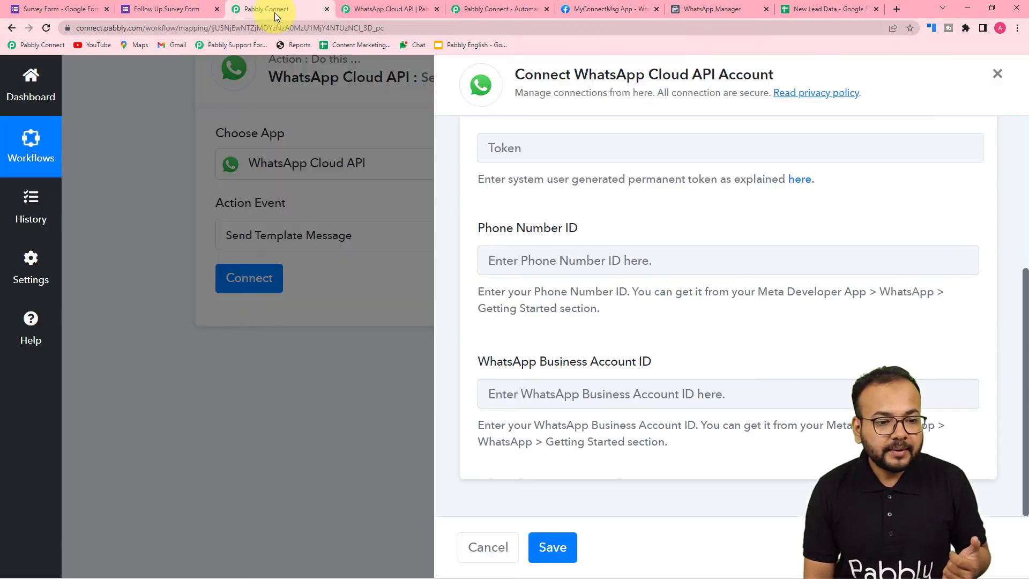
{"action": "scroll", "coordinate": [517, 214], "scroll_direction": "up", "scroll_amount": 1}
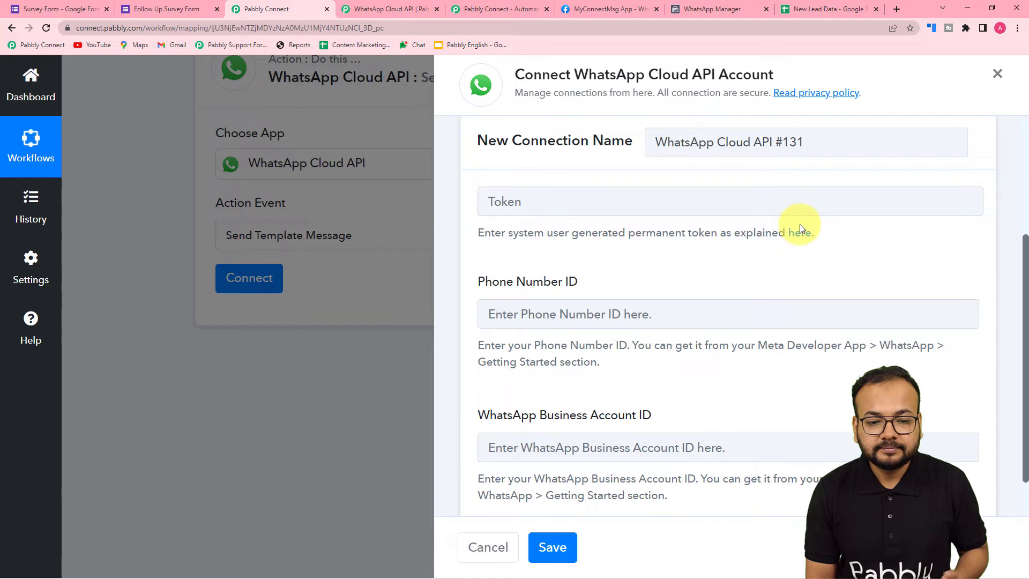
Step: Copy the Phone number ID from Meta's Getting Started page into the Phone Number ID field
{"action": "left_click", "coordinate": [611, 11]}
{"action": "scroll", "coordinate": [452, 363], "scroll_direction": "down", "scroll_amount": 3}
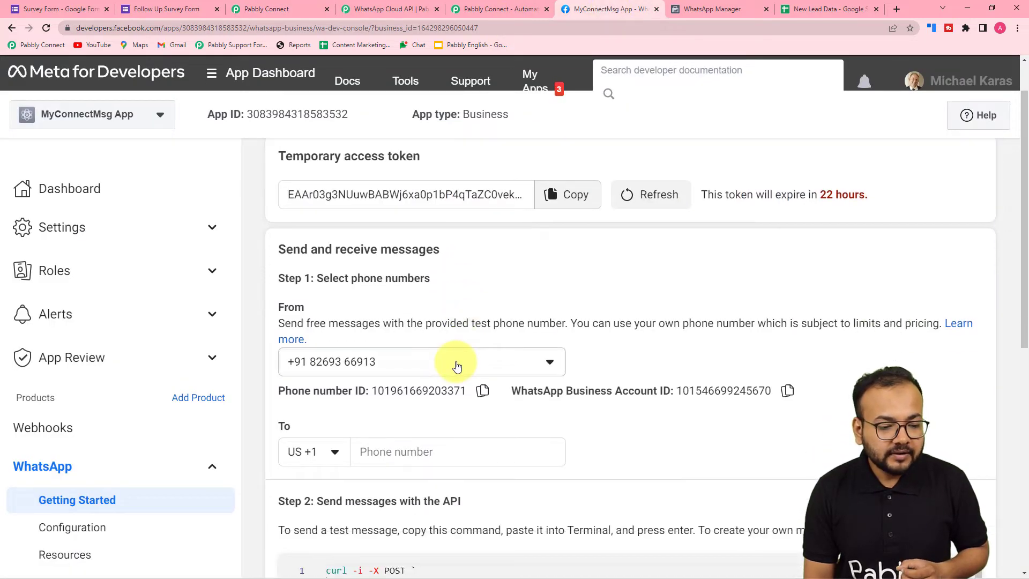
{"action": "left_click", "coordinate": [482, 283]}
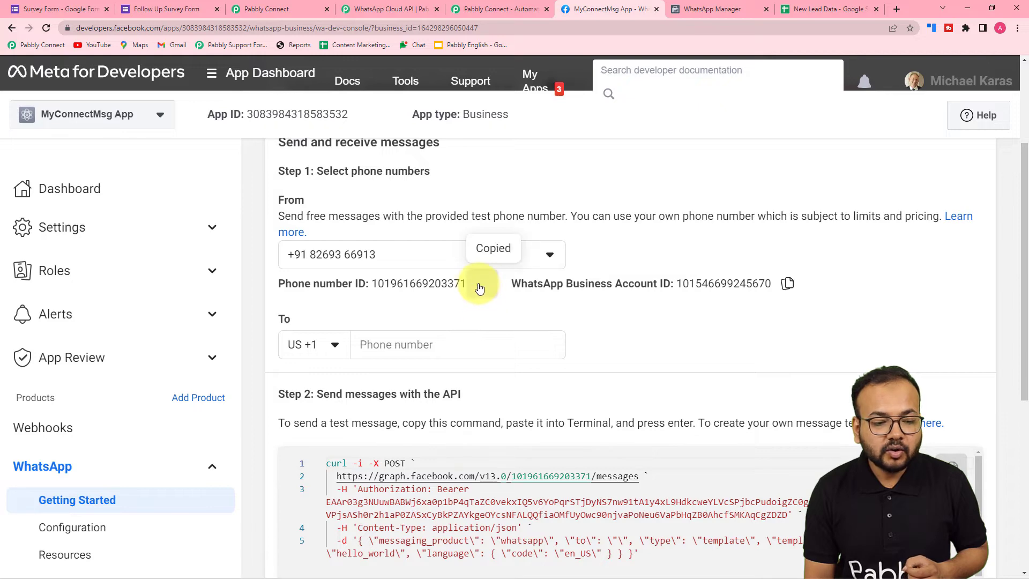
{"action": "left_click", "coordinate": [268, 9]}
{"action": "right_click", "coordinate": [564, 318]}
{"action": "left_click", "coordinate": [590, 405]}
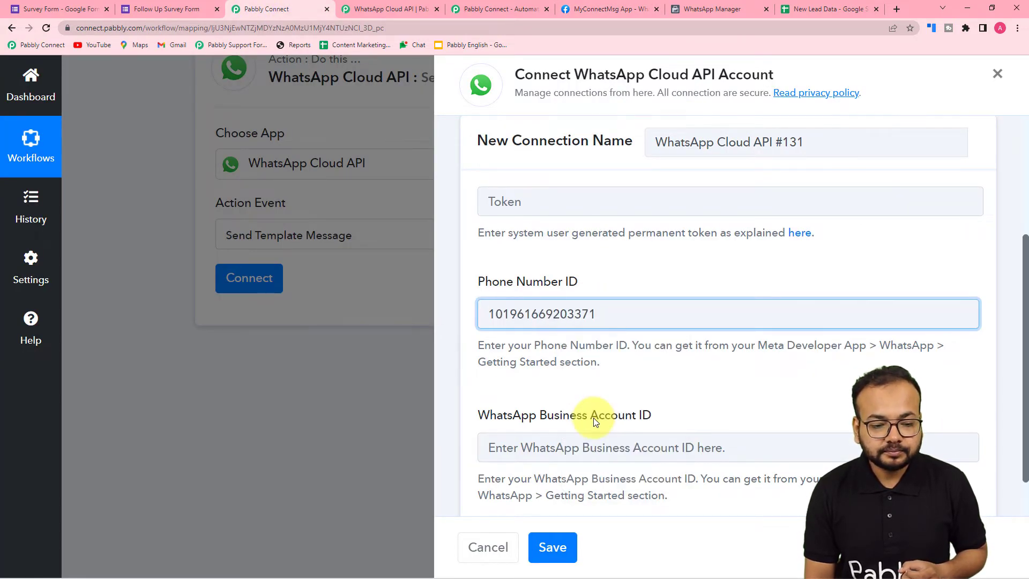
Step: Copy the WhatsApp Business Account ID from Meta into the Business Account ID field
{"action": "left_click", "coordinate": [608, 9]}
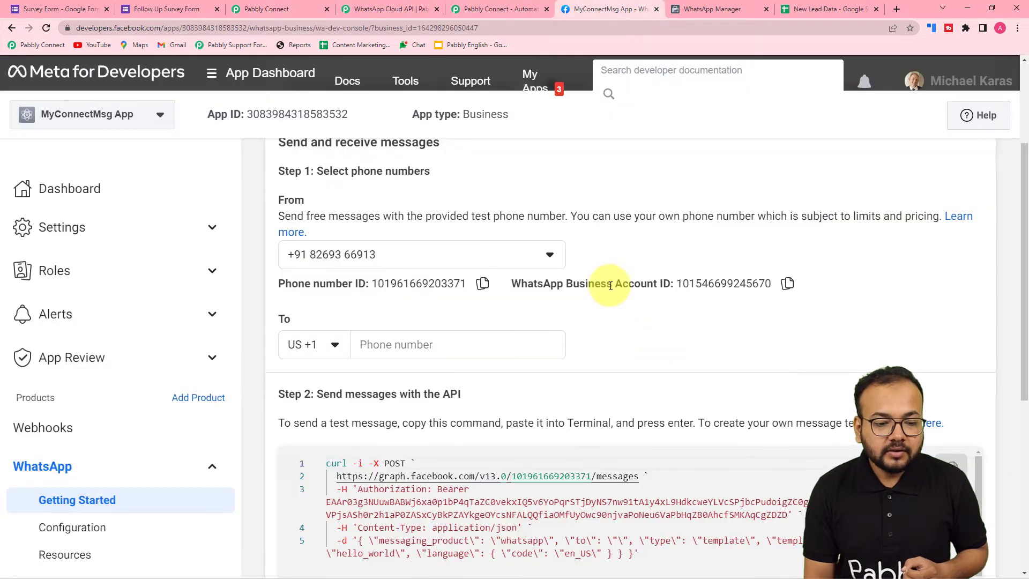
{"action": "left_click", "coordinate": [787, 284]}
{"action": "left_click", "coordinate": [276, 9]}
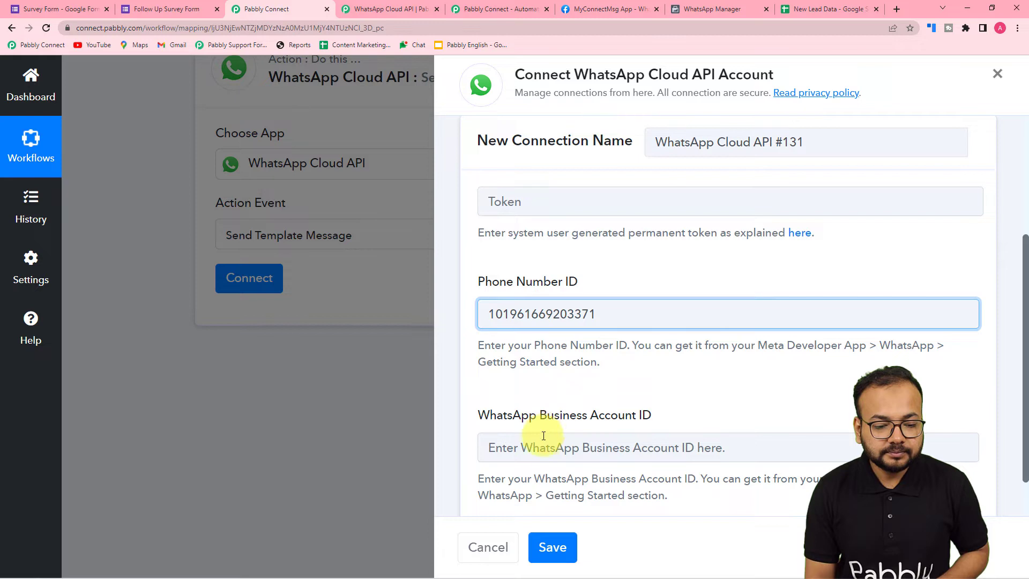
{"action": "right_click", "coordinate": [557, 446]}
{"action": "left_click", "coordinate": [565, 381]}
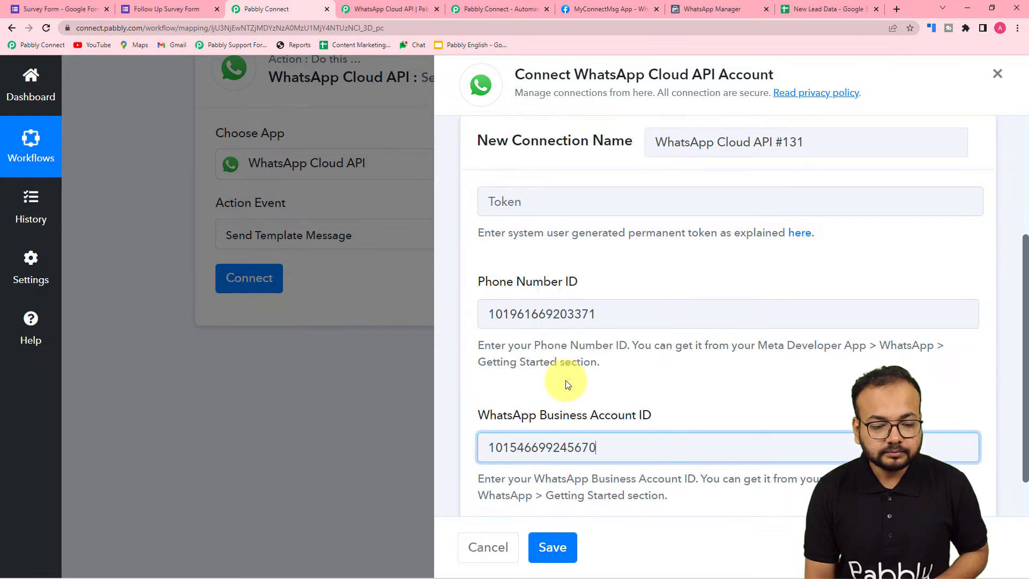
{"action": "left_click", "coordinate": [567, 384]}
{"action": "scroll", "coordinate": [566, 385], "scroll_direction": "down", "scroll_amount": 1}
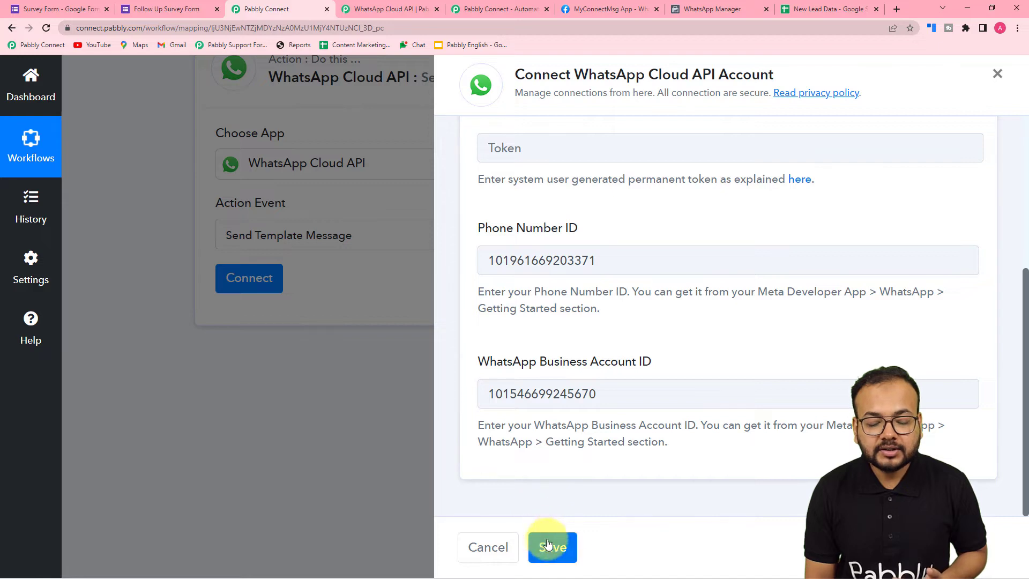
Step: Switch to Select Existing Connection and choose 'WhatsApp Cloud API Final' from the saved connections list
{"action": "scroll", "coordinate": [620, 384], "scroll_direction": "up", "scroll_amount": 5}
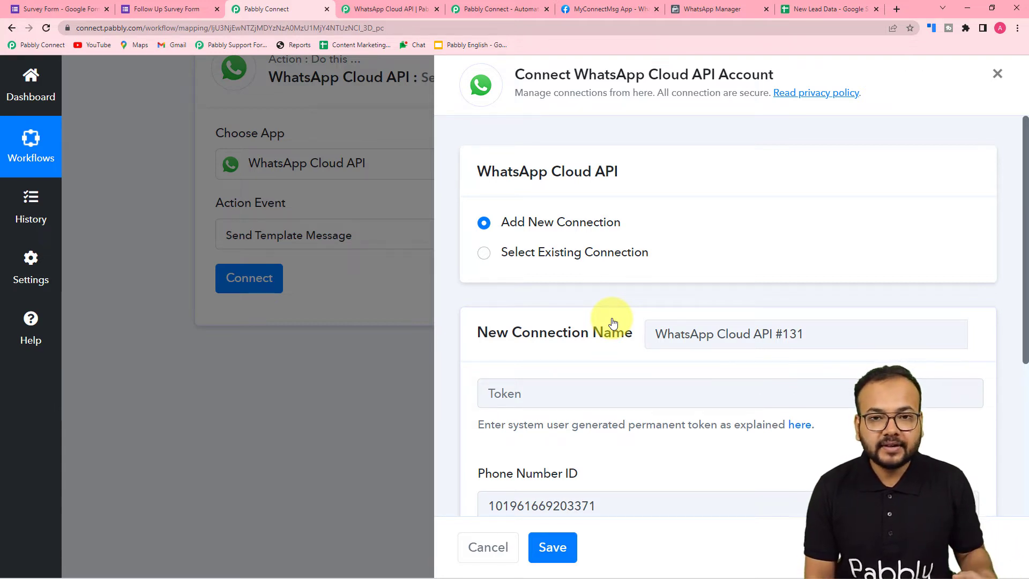
{"action": "left_click", "coordinate": [484, 255]}
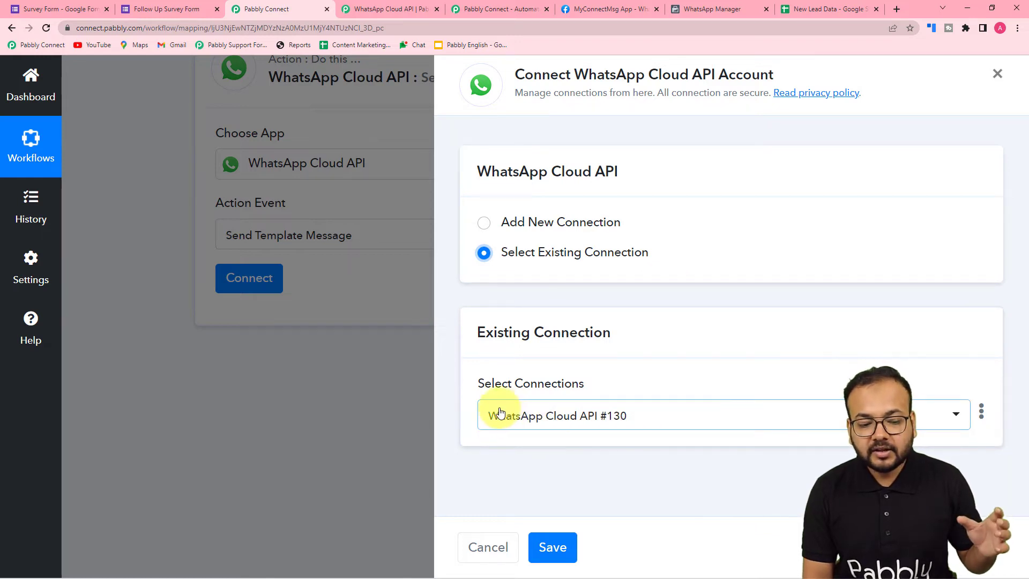
{"action": "left_click", "coordinate": [641, 418]}
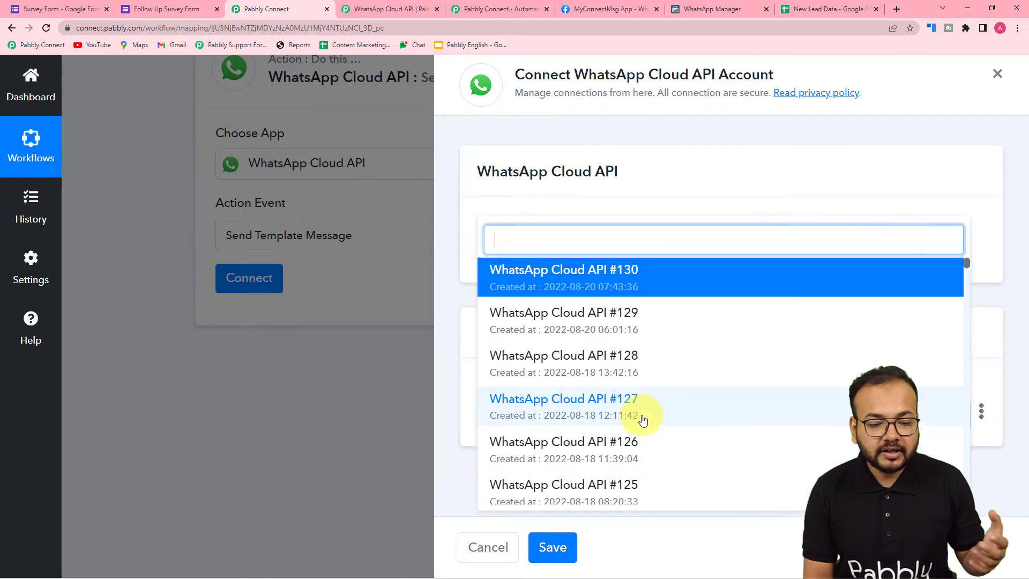
{"action": "scroll", "coordinate": [638, 329], "scroll_direction": "down", "scroll_amount": 1}
{"action": "scroll", "coordinate": [638, 333], "scroll_direction": "down", "scroll_amount": 14}
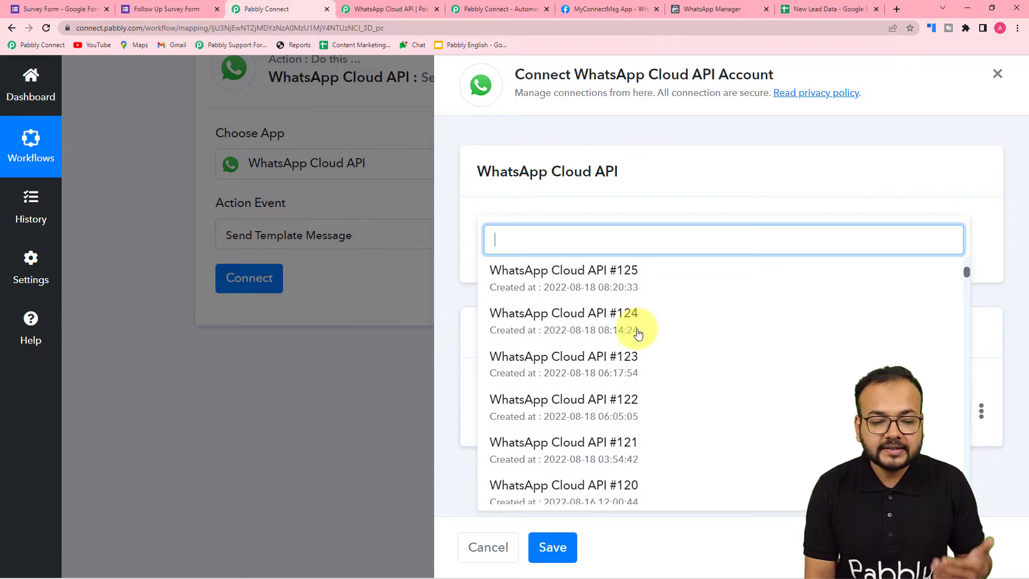
{"action": "scroll", "coordinate": [638, 333], "scroll_direction": "down", "scroll_amount": 20}
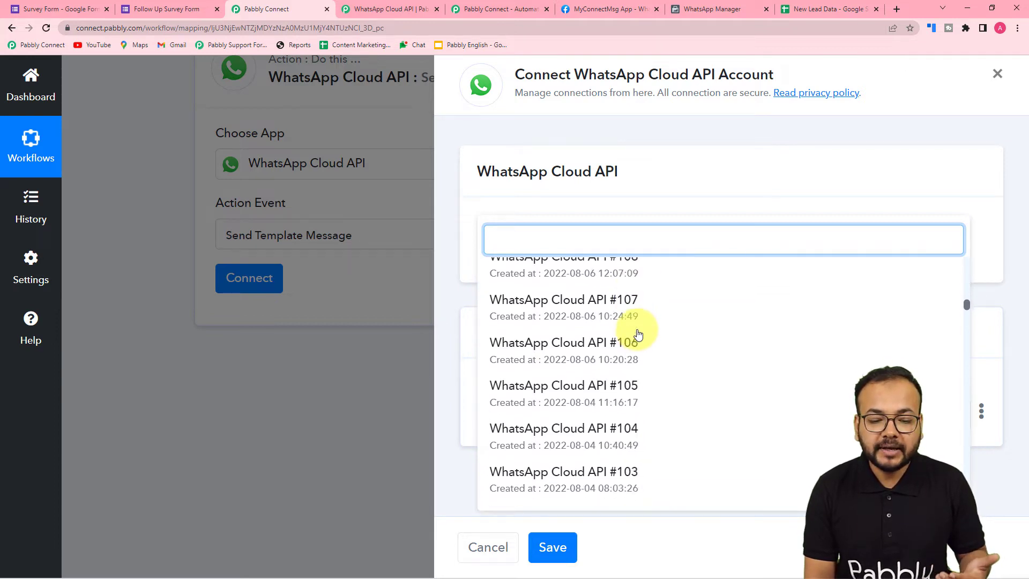
{"action": "scroll", "coordinate": [639, 334], "scroll_direction": "down", "scroll_amount": 20}
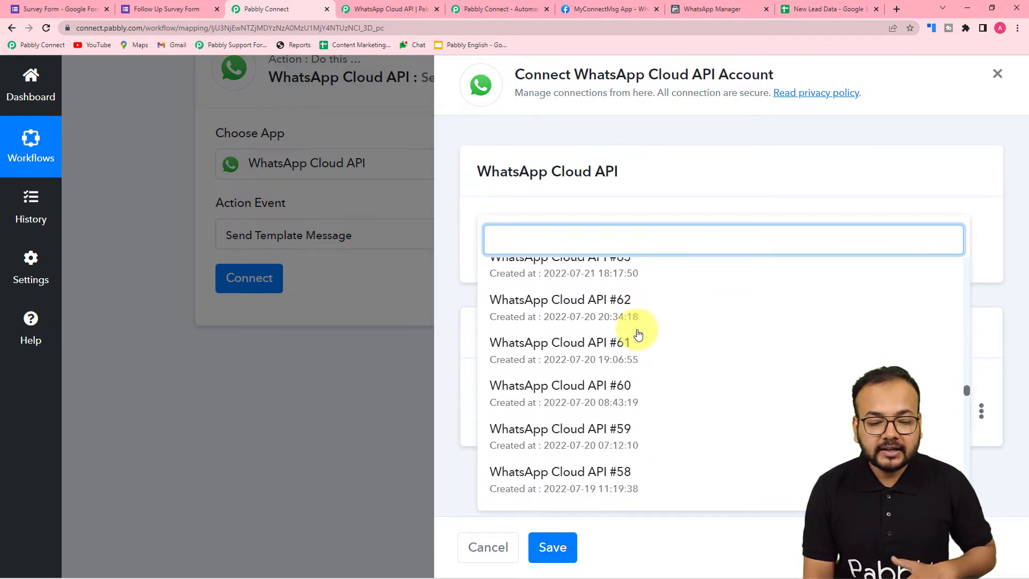
{"action": "scroll", "coordinate": [639, 333], "scroll_direction": "down", "scroll_amount": 14}
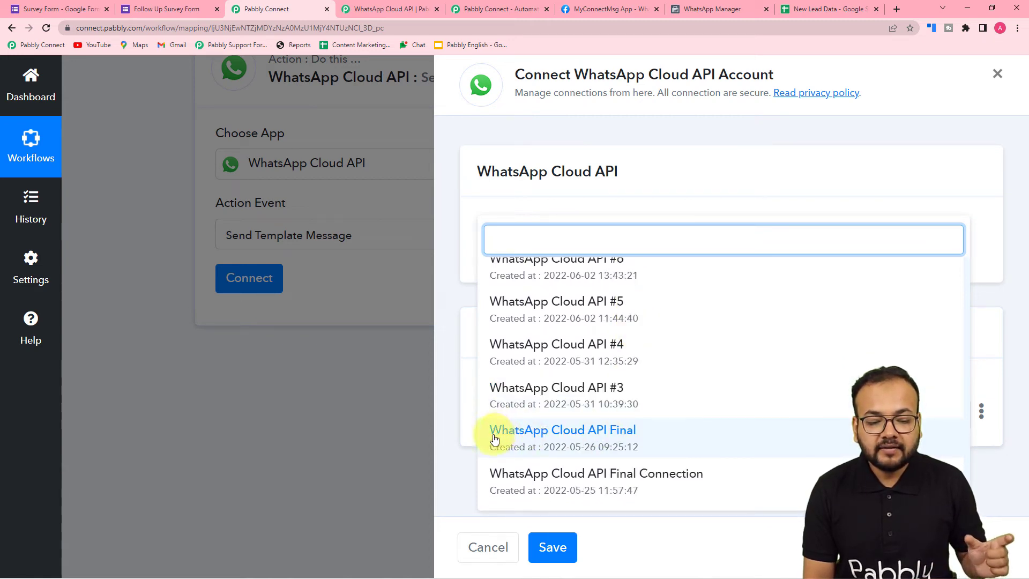
{"action": "left_click", "coordinate": [604, 441]}
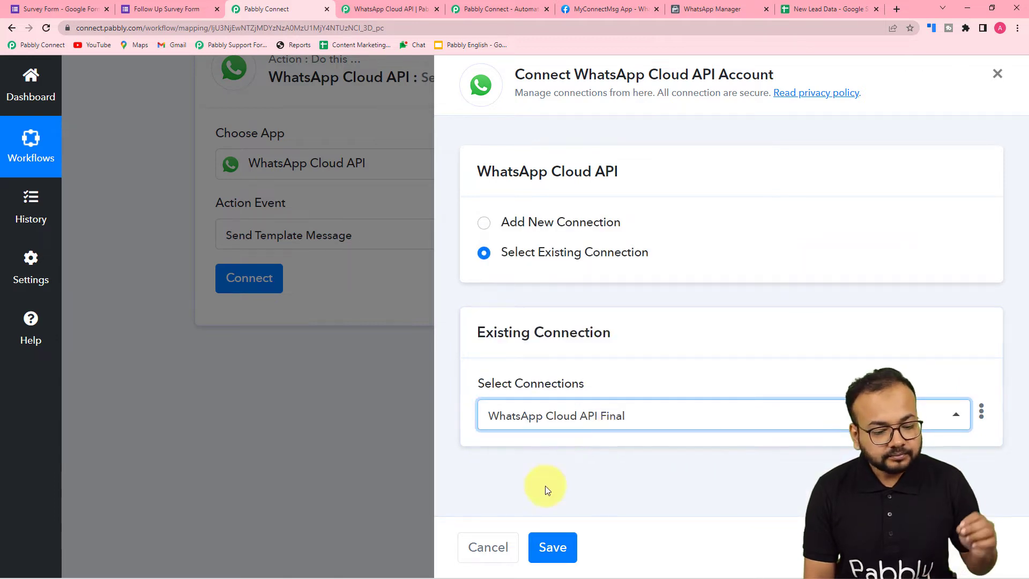
Step: Save the 'WhatsApp Cloud API Final' connection and review the template name and recipient fields
{"action": "left_click", "coordinate": [560, 544]}
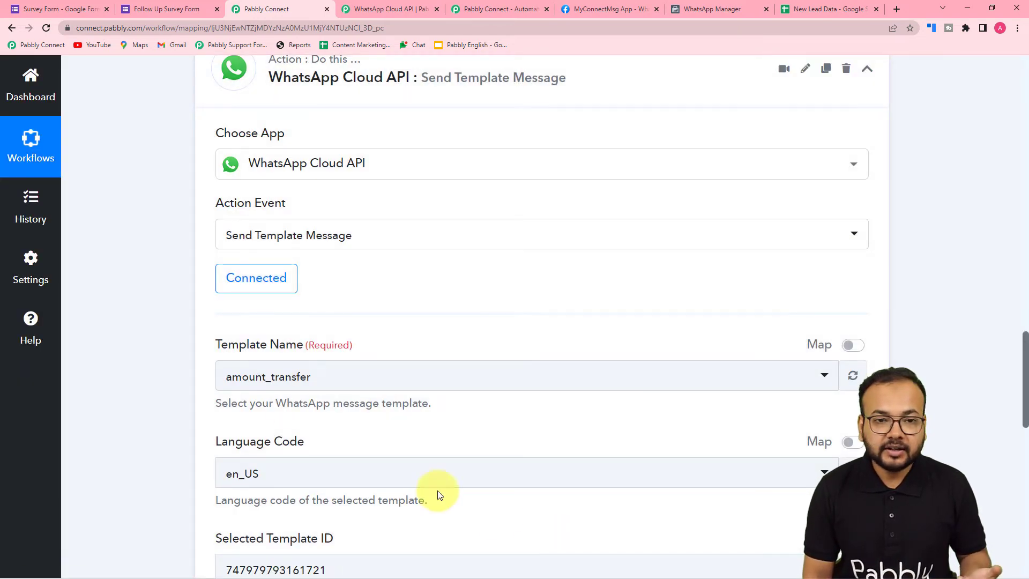
{"action": "scroll", "coordinate": [126, 378], "scroll_direction": "down", "scroll_amount": 5}
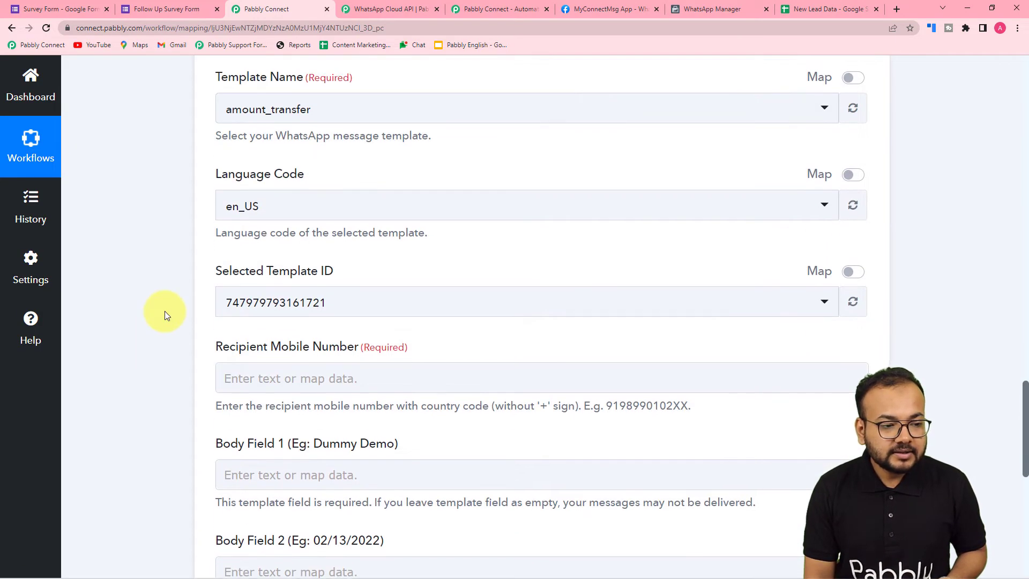
{"action": "scroll", "coordinate": [165, 311], "scroll_direction": "up", "scroll_amount": 1}
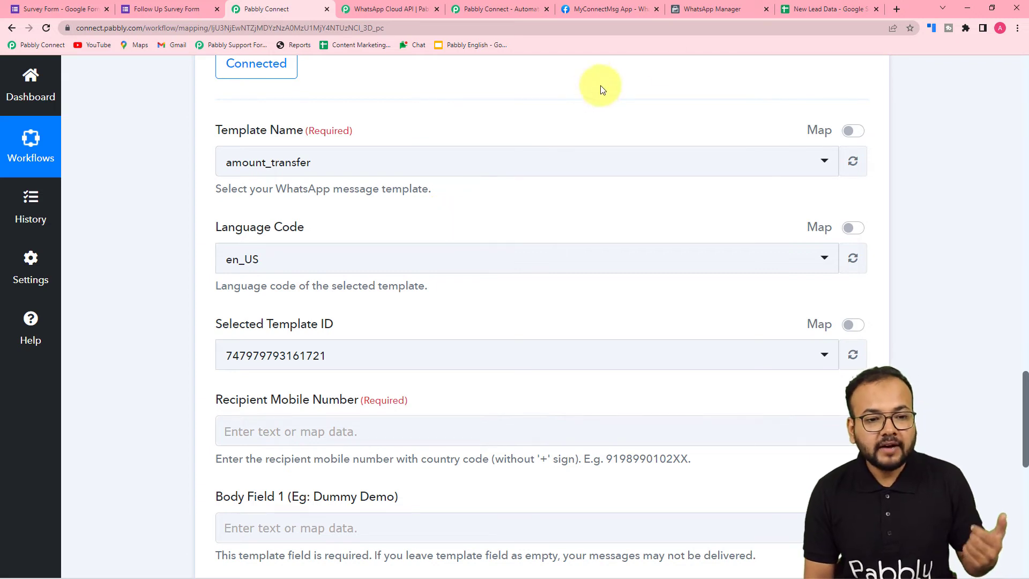
Step: Review WhatsApp Manager's approved product_survey_form template and its {{1}}, {{2}} placeholders, then return to Pabbly Connect
{"action": "left_click", "coordinate": [696, 11]}
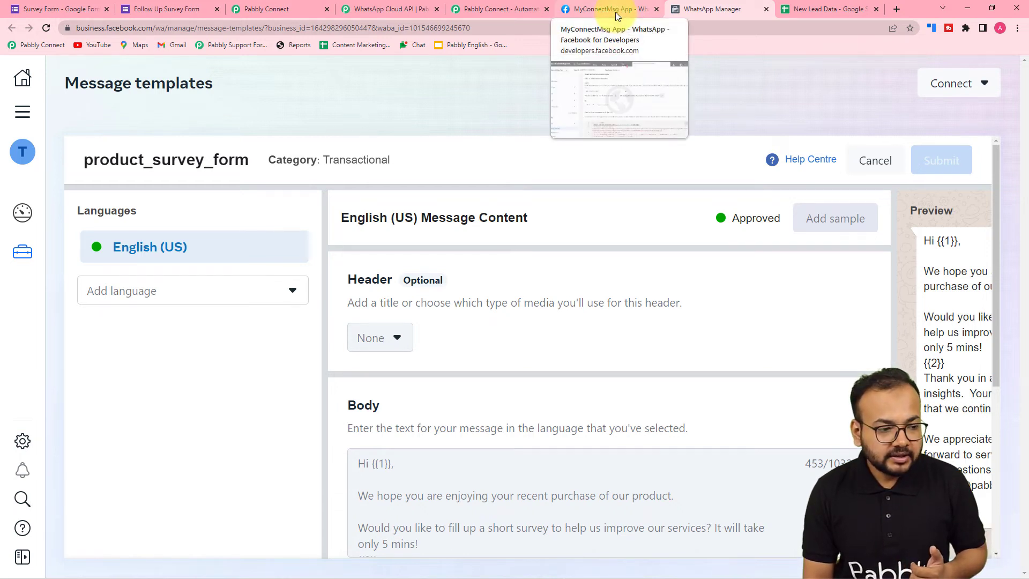
{"action": "scroll", "coordinate": [603, 254], "scroll_direction": "down", "scroll_amount": 1}
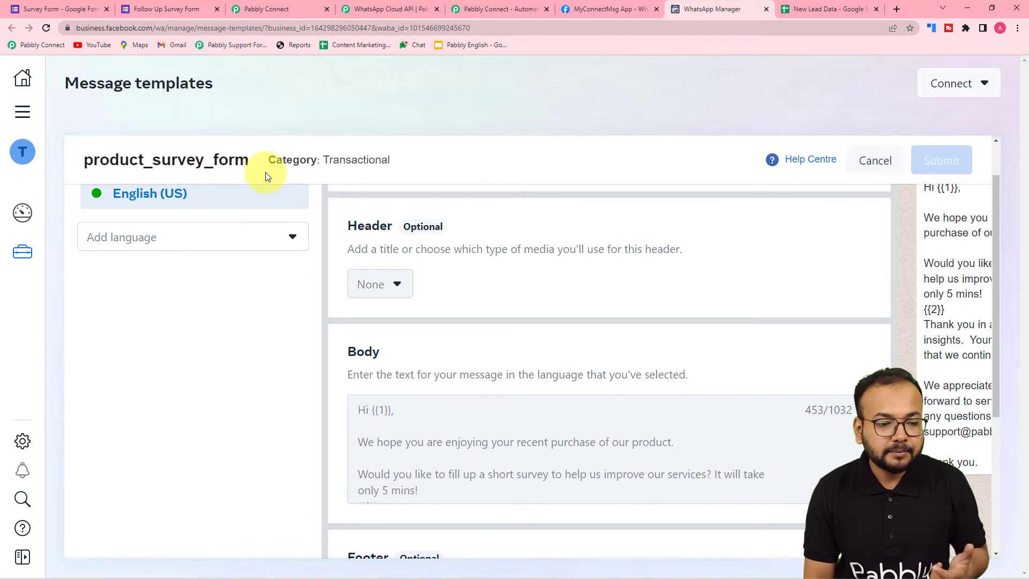
{"action": "scroll", "coordinate": [423, 394], "scroll_direction": "down", "scroll_amount": 1}
{"action": "scroll", "coordinate": [423, 395], "scroll_direction": "down", "scroll_amount": 4}
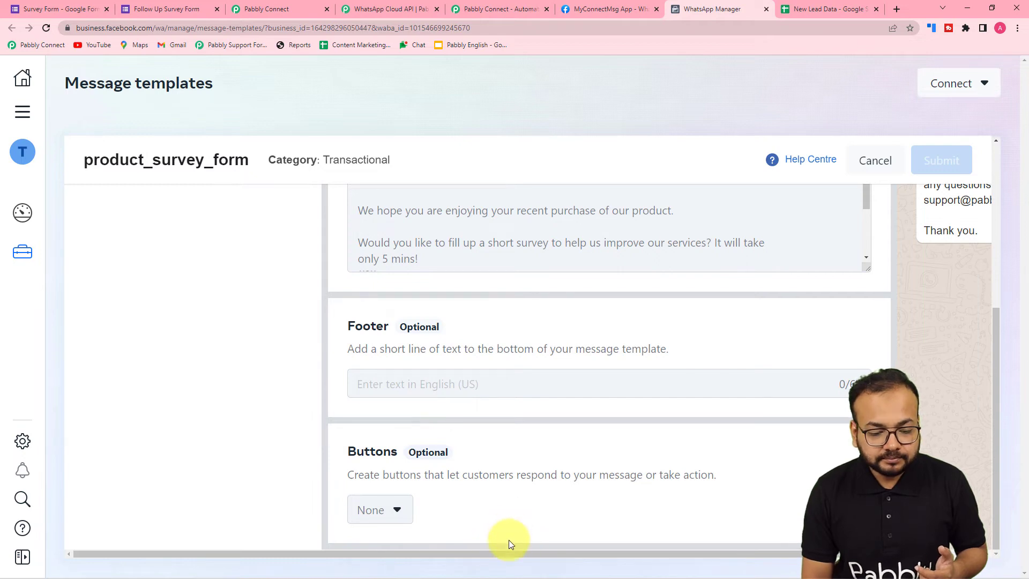
{"action": "left_click_drag", "start_coordinate": [506, 554], "coordinate": [641, 554]}
{"action": "scroll", "coordinate": [972, 363], "scroll_direction": "up", "scroll_amount": 5}
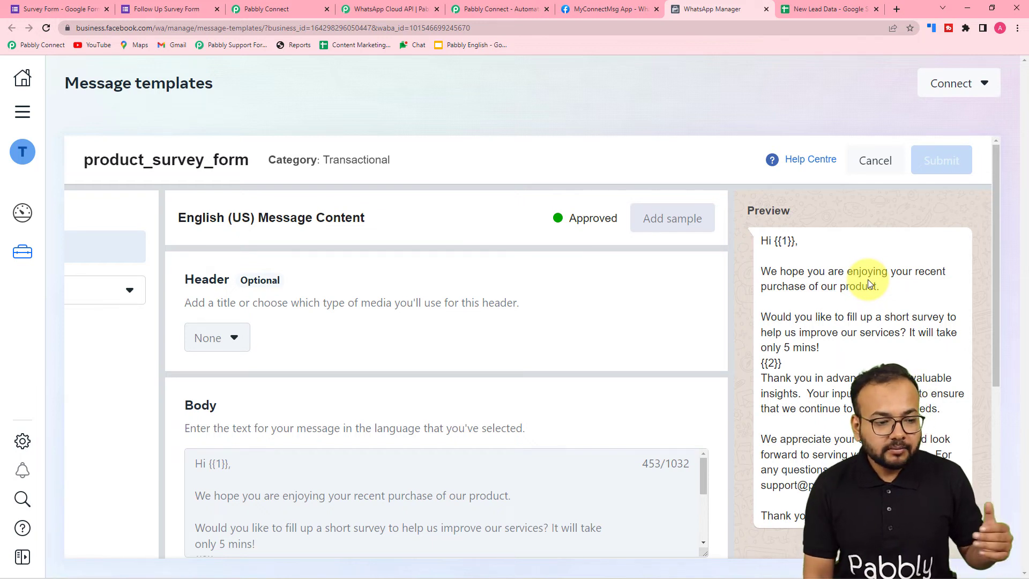
{"action": "scroll", "coordinate": [861, 298], "scroll_direction": "down", "scroll_amount": 2}
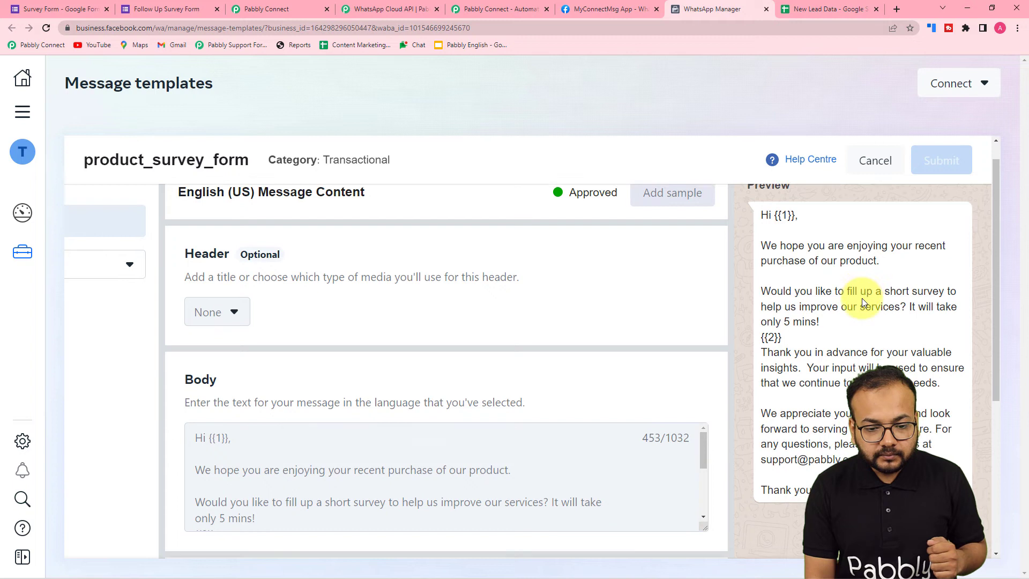
{"action": "scroll", "coordinate": [862, 298], "scroll_direction": "up", "scroll_amount": 2}
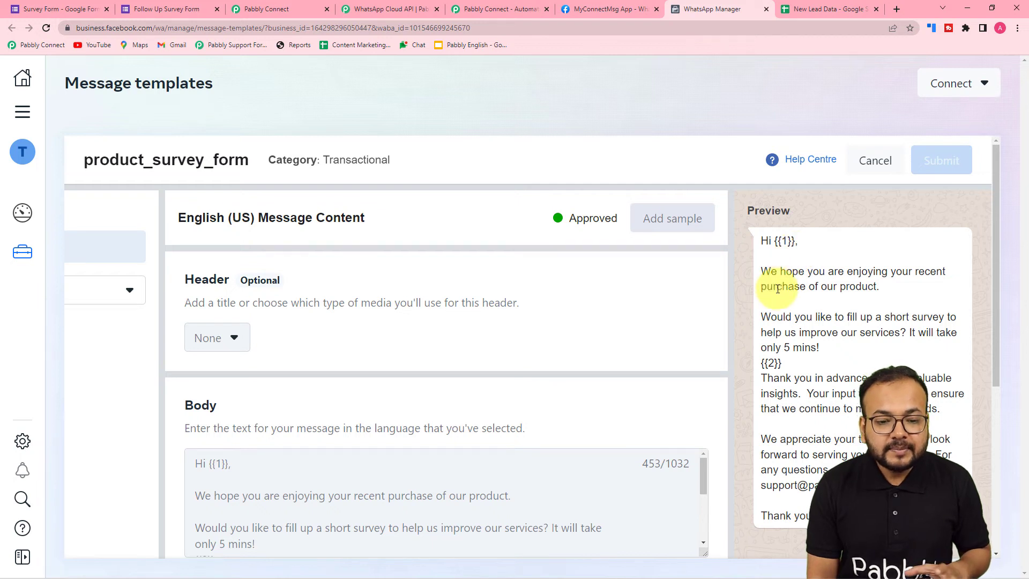
{"action": "scroll", "coordinate": [785, 278], "scroll_direction": "down", "scroll_amount": 1}
{"action": "scroll", "coordinate": [793, 265], "scroll_direction": "up", "scroll_amount": 1}
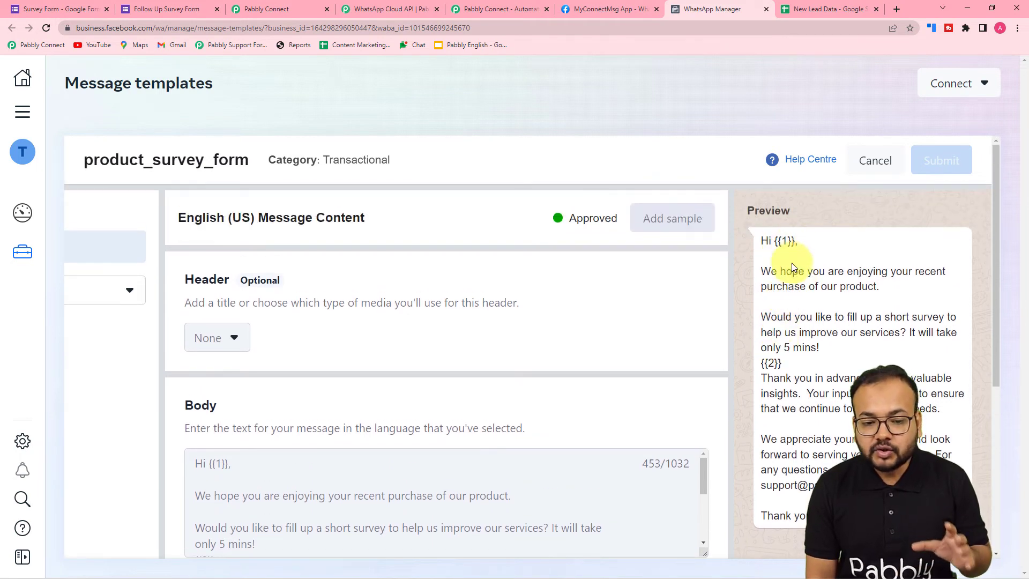
{"action": "scroll", "coordinate": [778, 393], "scroll_direction": "down", "scroll_amount": 1}
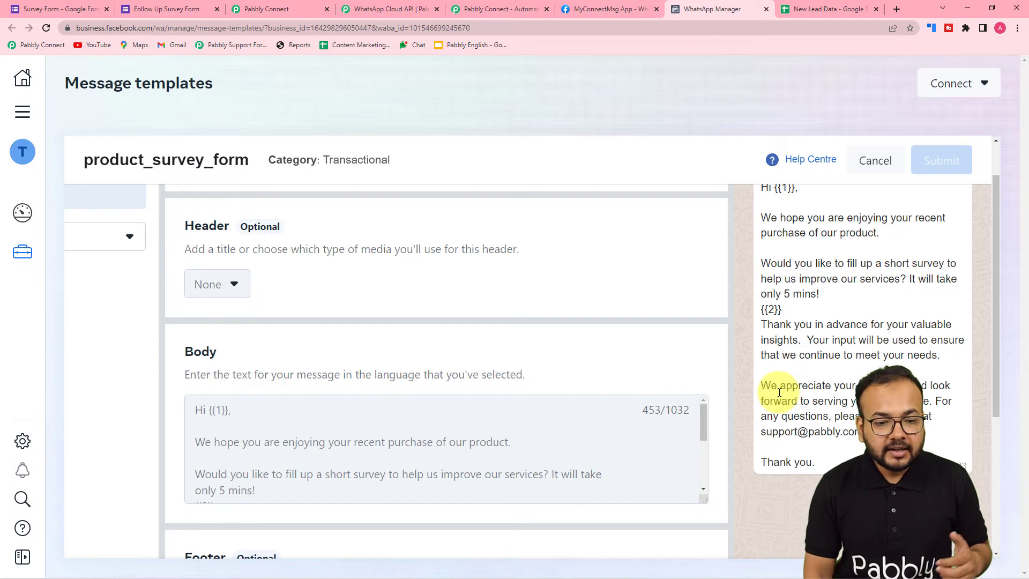
{"action": "scroll", "coordinate": [778, 391], "scroll_direction": "up", "scroll_amount": 1}
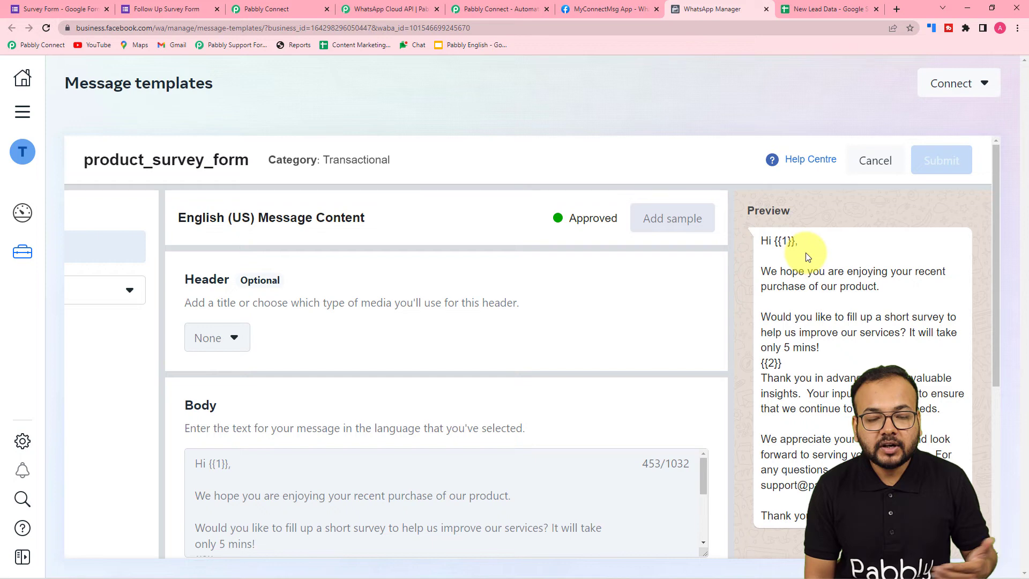
{"action": "scroll", "coordinate": [807, 256], "scroll_direction": "down", "scroll_amount": 2}
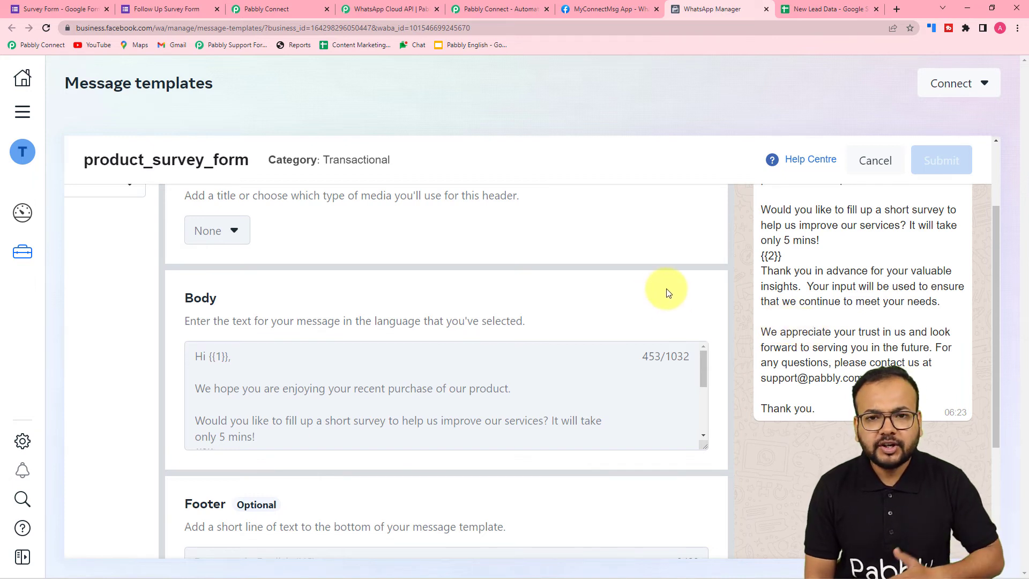
{"action": "scroll", "coordinate": [808, 271], "scroll_direction": "up", "scroll_amount": 2}
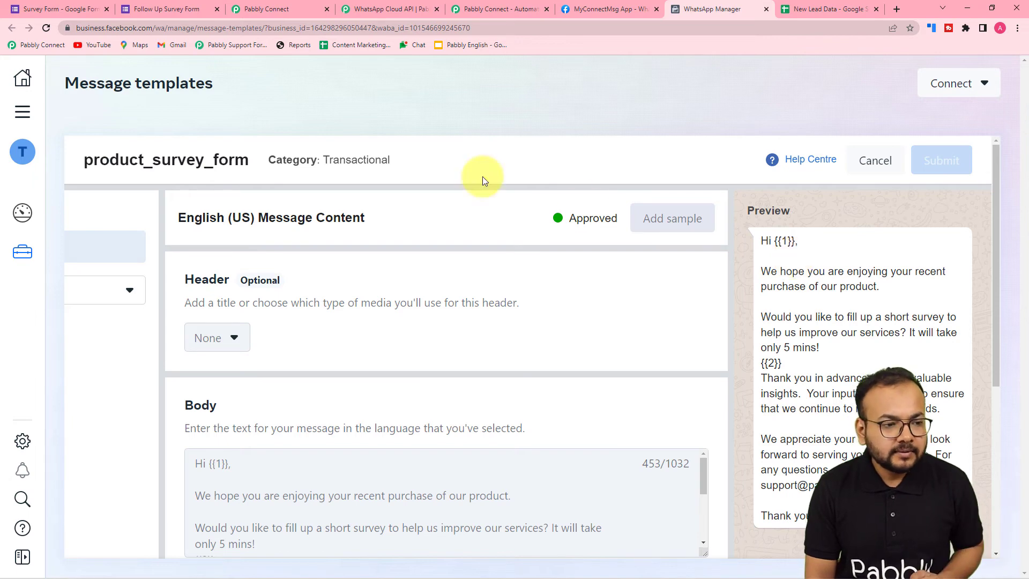
{"action": "left_click", "coordinate": [267, 9]}
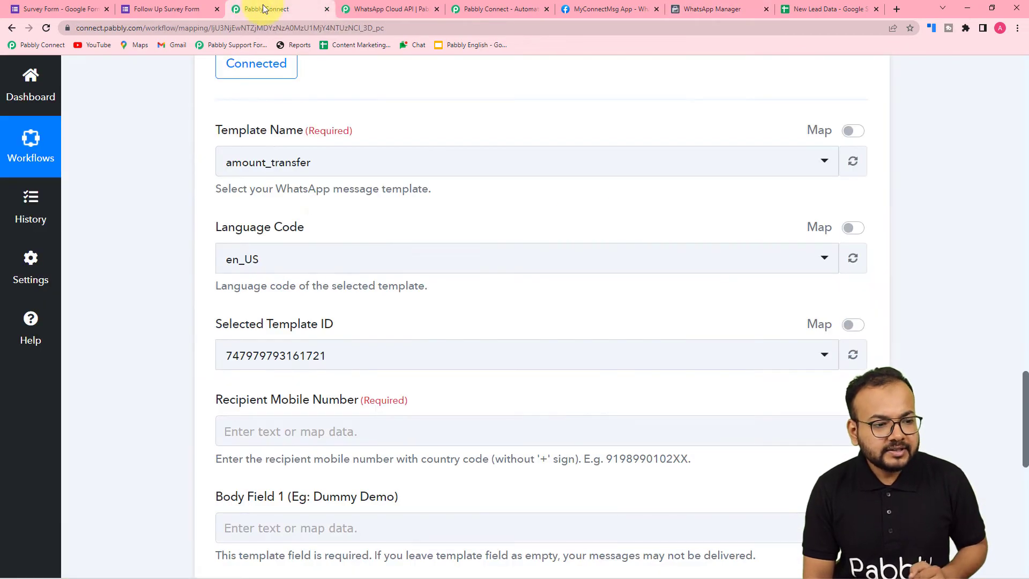
{"action": "left_click", "coordinate": [356, 164]}
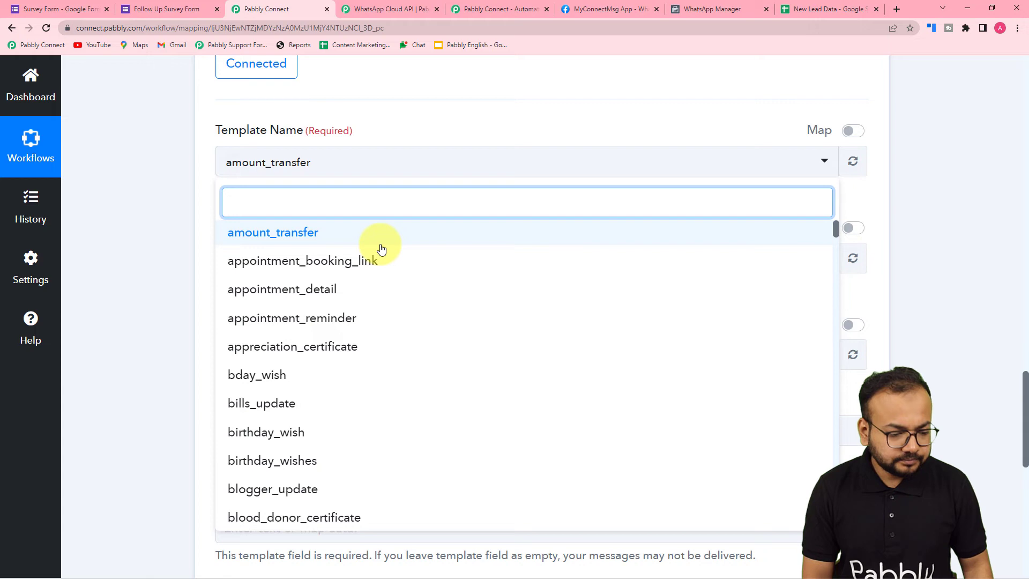
{"action": "type", "text": "p"}
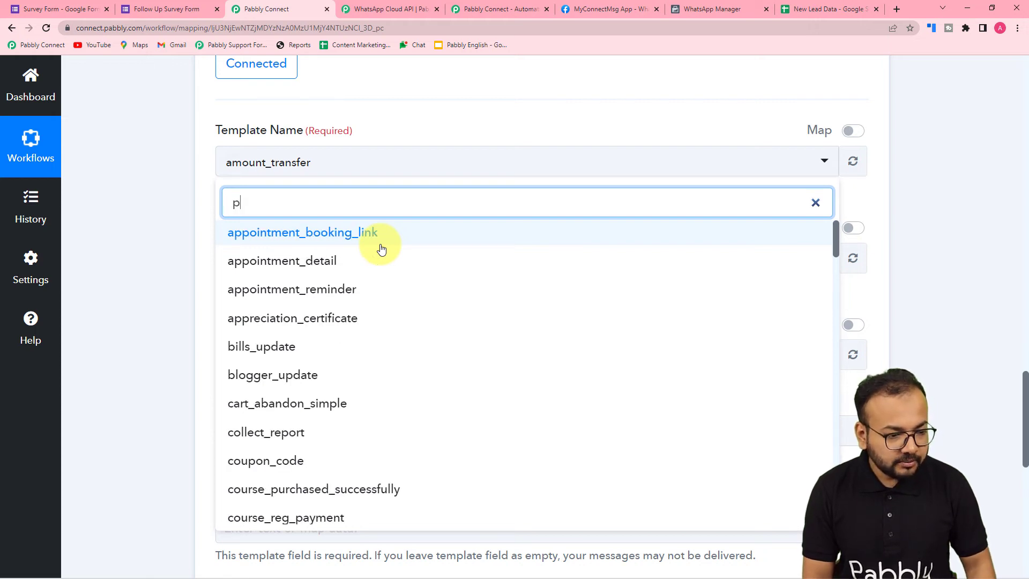
{"action": "type", "text": "r"}
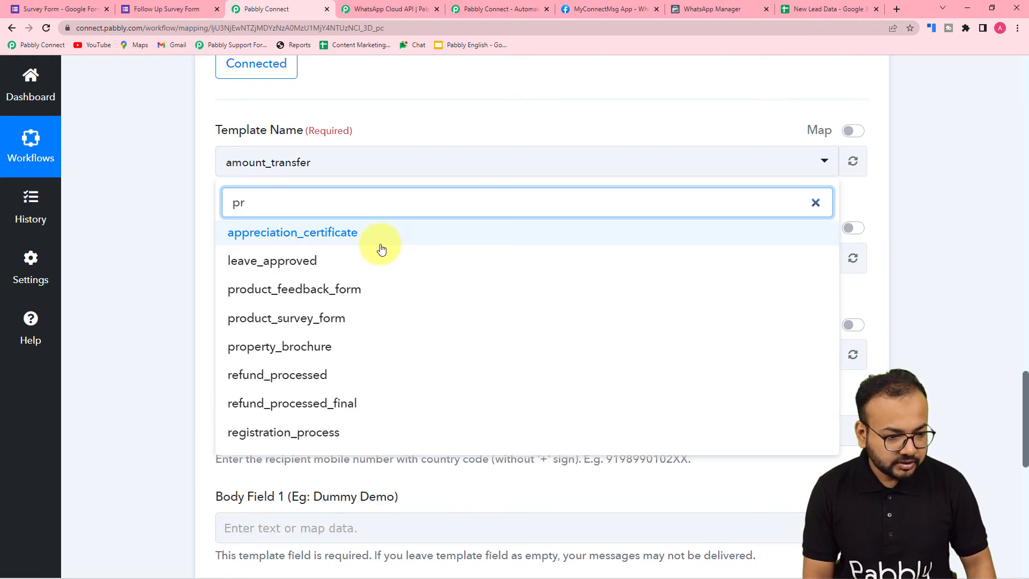
{"action": "left_click", "coordinate": [278, 320]}
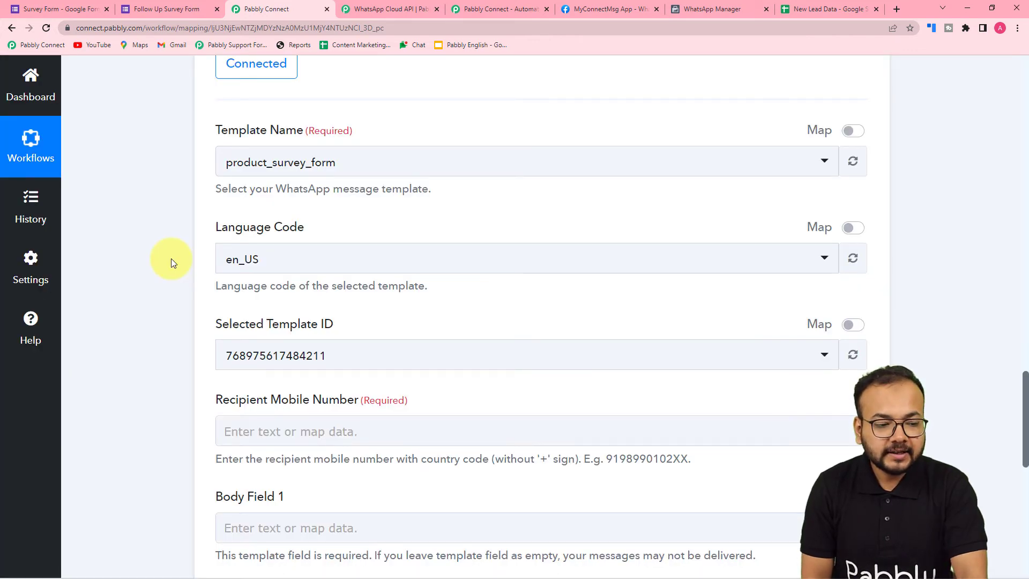
{"action": "scroll", "coordinate": [171, 258], "scroll_direction": "down", "scroll_amount": 1}
{"action": "scroll", "coordinate": [172, 258], "scroll_direction": "down", "scroll_amount": 1}
{"action": "scroll", "coordinate": [171, 258], "scroll_direction": "down", "scroll_amount": 3}
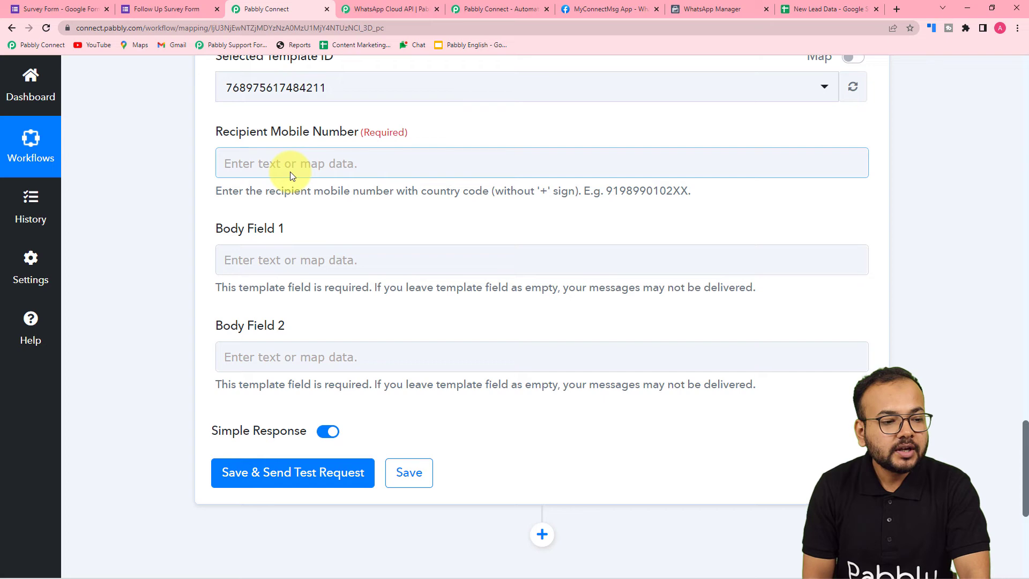
{"action": "scroll", "coordinate": [290, 171], "scroll_direction": "up", "scroll_amount": 15}
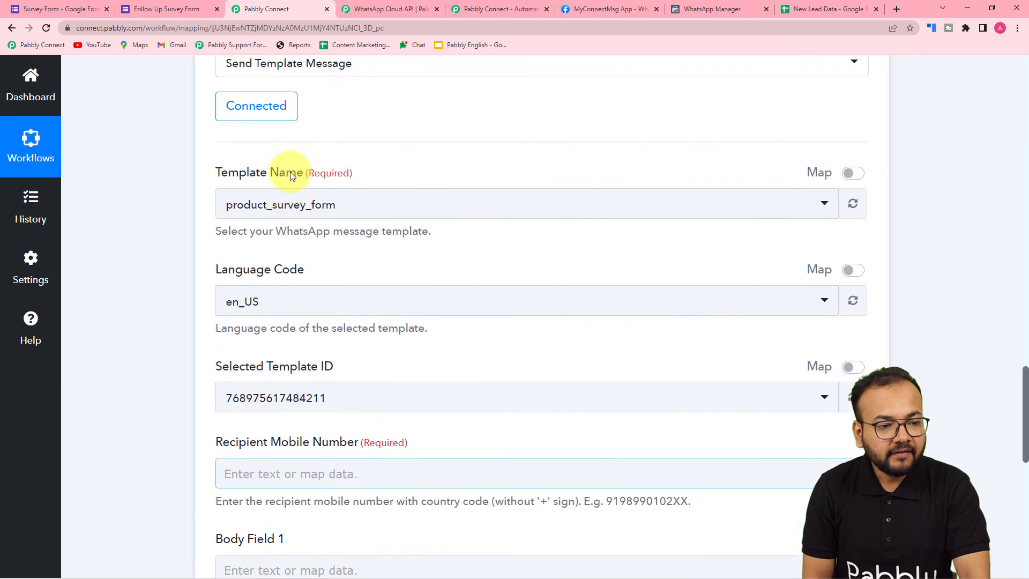
{"action": "scroll", "coordinate": [290, 172], "scroll_direction": "up", "scroll_amount": 7}
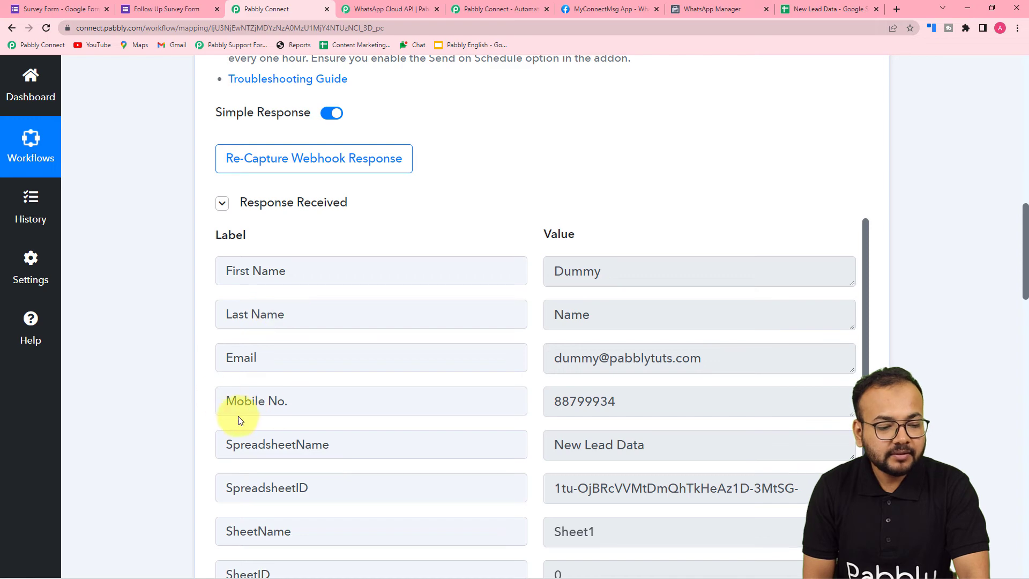
{"action": "scroll", "coordinate": [153, 378], "scroll_direction": "down", "scroll_amount": 2}
{"action": "scroll", "coordinate": [153, 378], "scroll_direction": "down", "scroll_amount": 16}
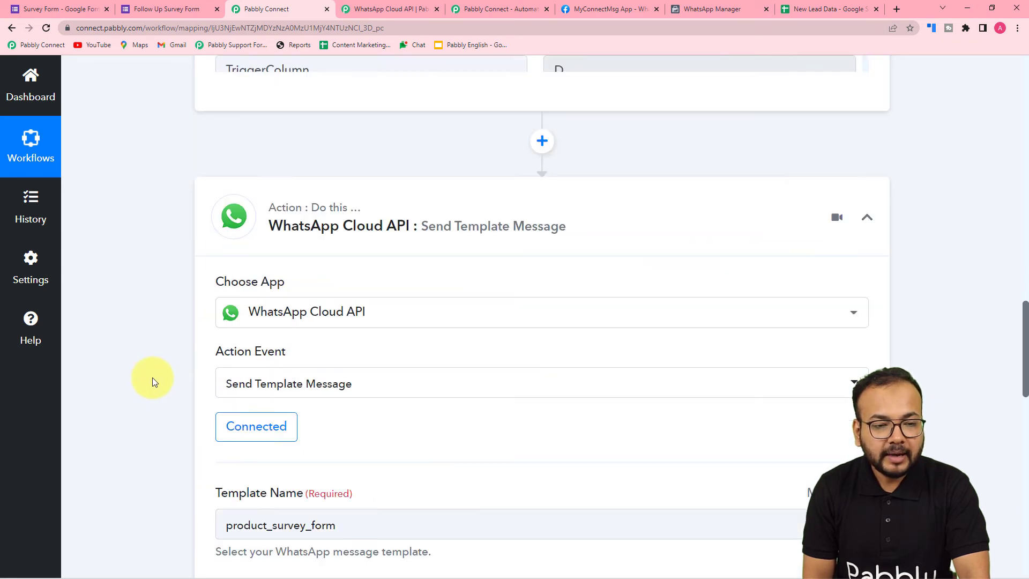
{"action": "scroll", "coordinate": [152, 377], "scroll_direction": "down", "scroll_amount": 3}
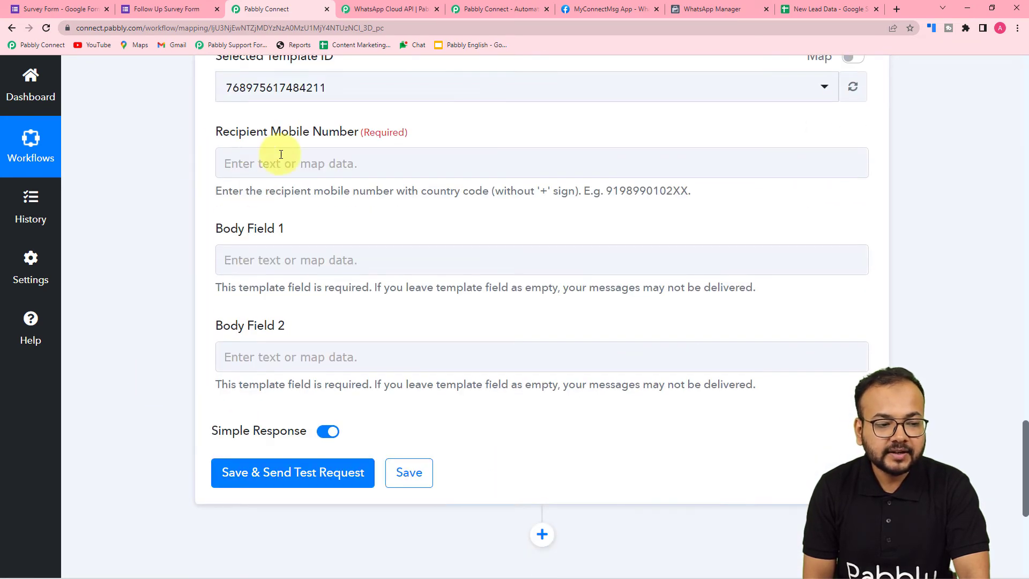
Step: Insert the Google Sheets step's Mobile No. value into Recipient Mobile Number
{"action": "left_click", "coordinate": [280, 161]}
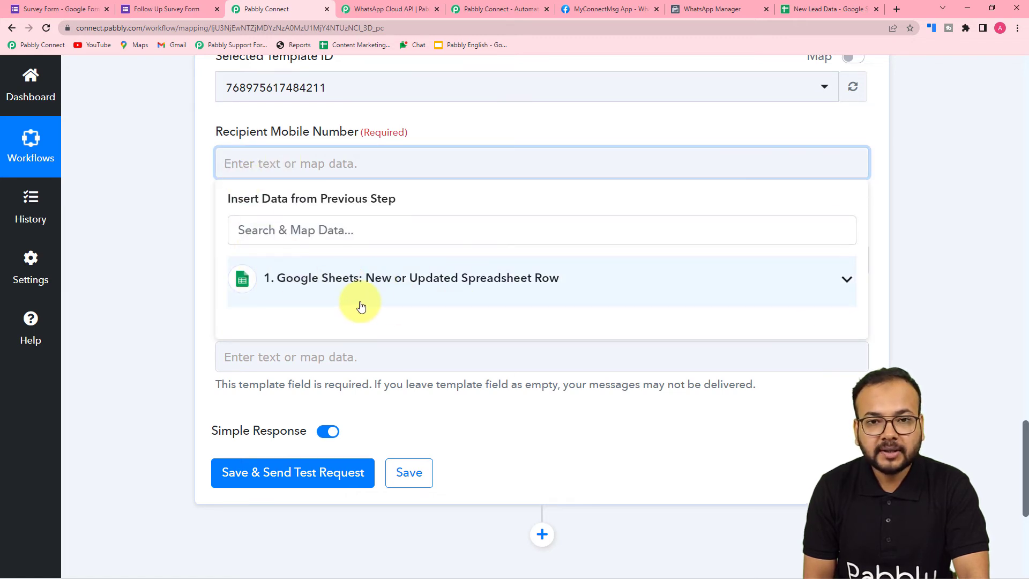
{"action": "left_click", "coordinate": [326, 294]}
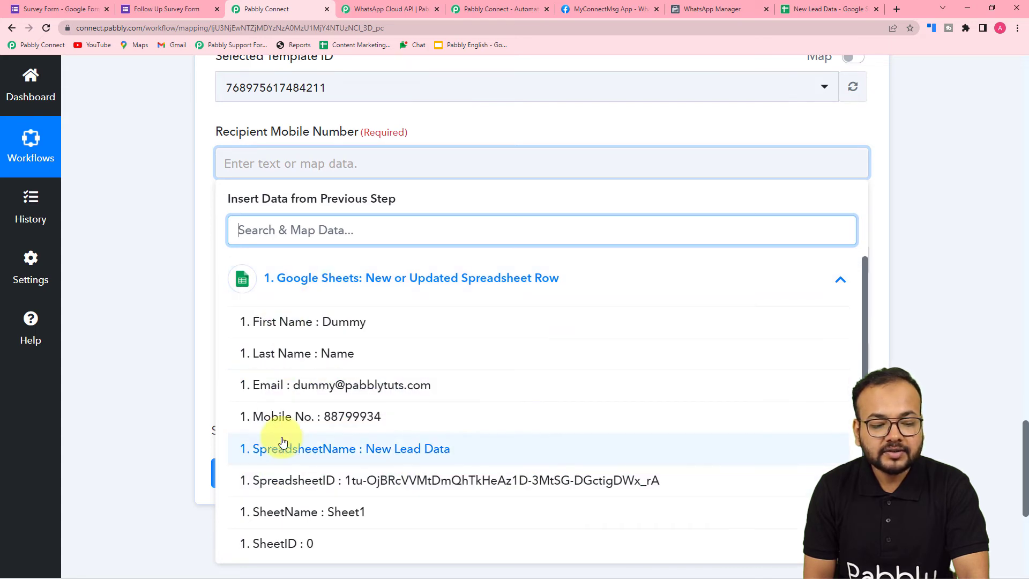
{"action": "left_click", "coordinate": [292, 418]}
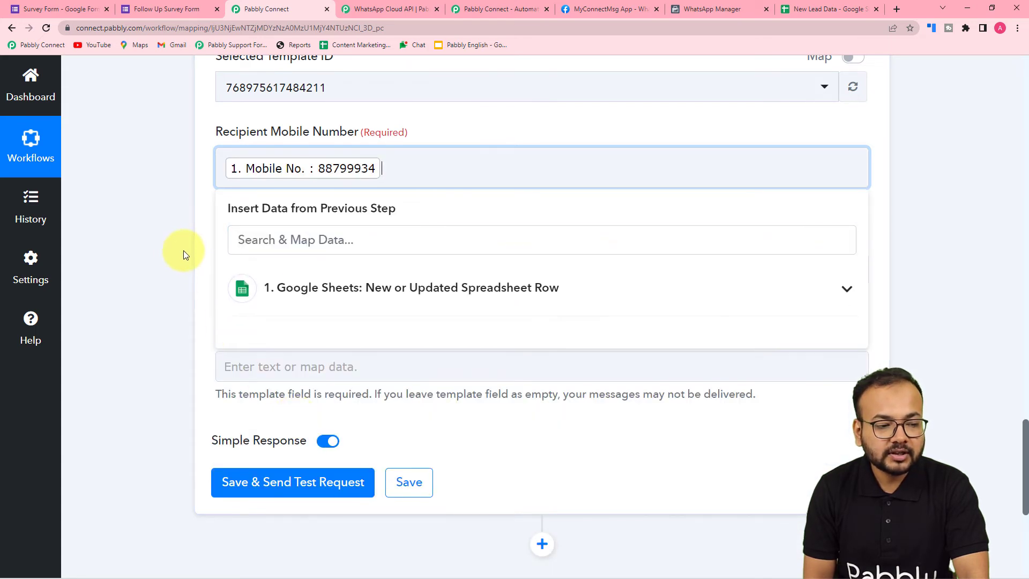
{"action": "left_click", "coordinate": [172, 230]}
{"action": "scroll", "coordinate": [172, 229], "scroll_direction": "down", "scroll_amount": 2}
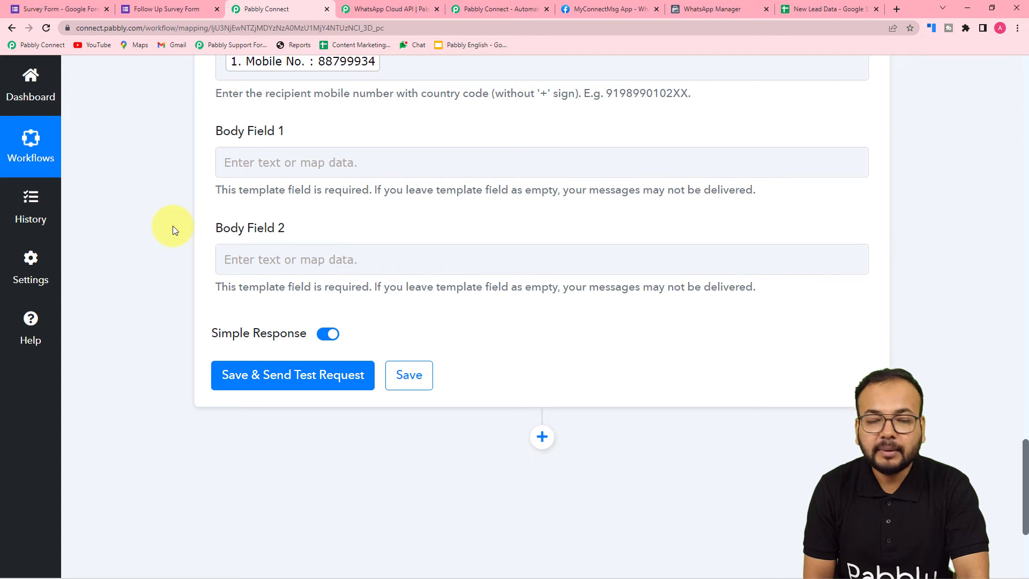
{"action": "scroll", "coordinate": [172, 229], "scroll_direction": "down", "scroll_amount": 2}
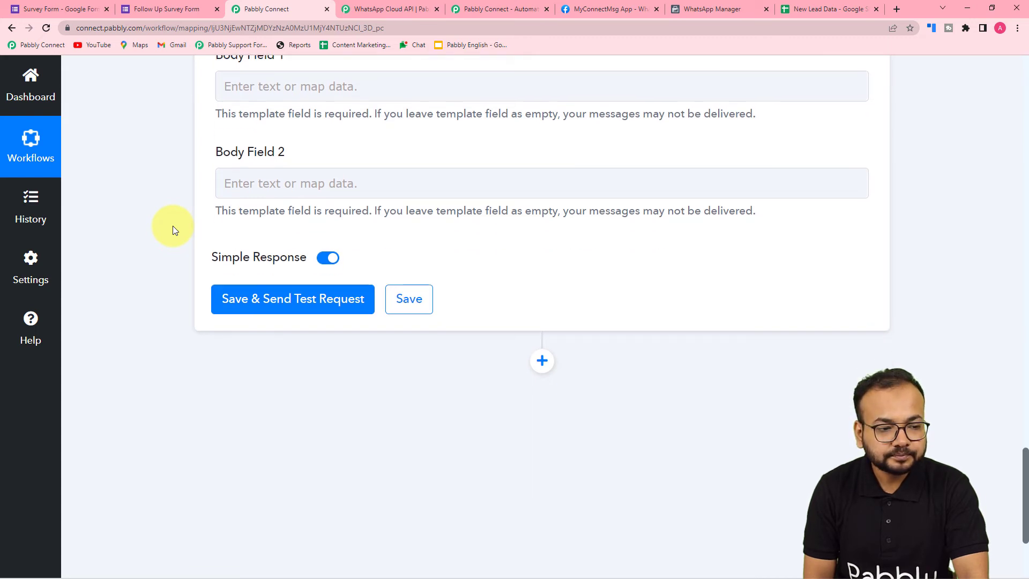
{"action": "scroll", "coordinate": [173, 229], "scroll_direction": "up", "scroll_amount": 1}
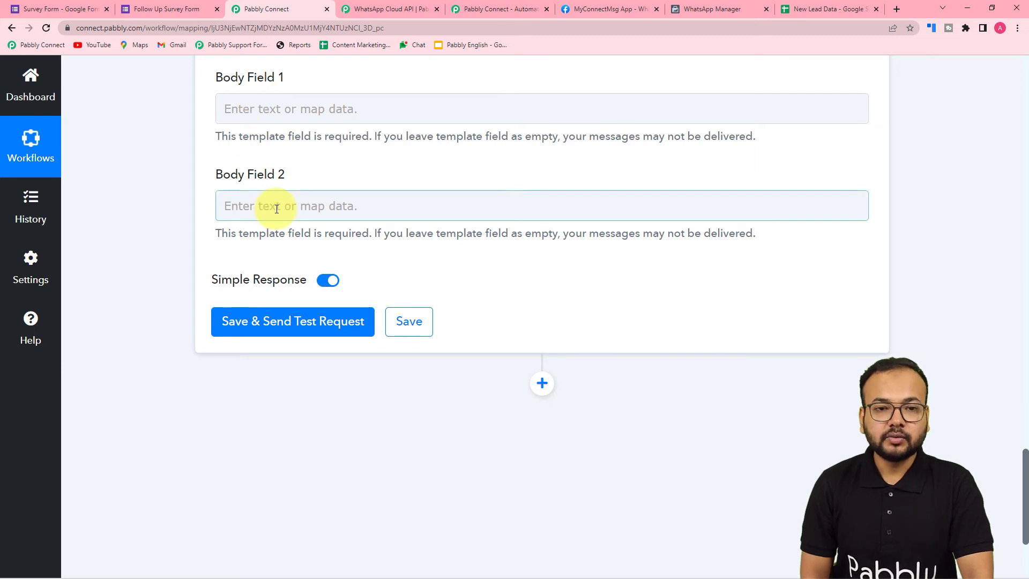
Step: Check the product_survey_form template's greeting variable in WhatsApp Manager
{"action": "left_click", "coordinate": [736, 10]}
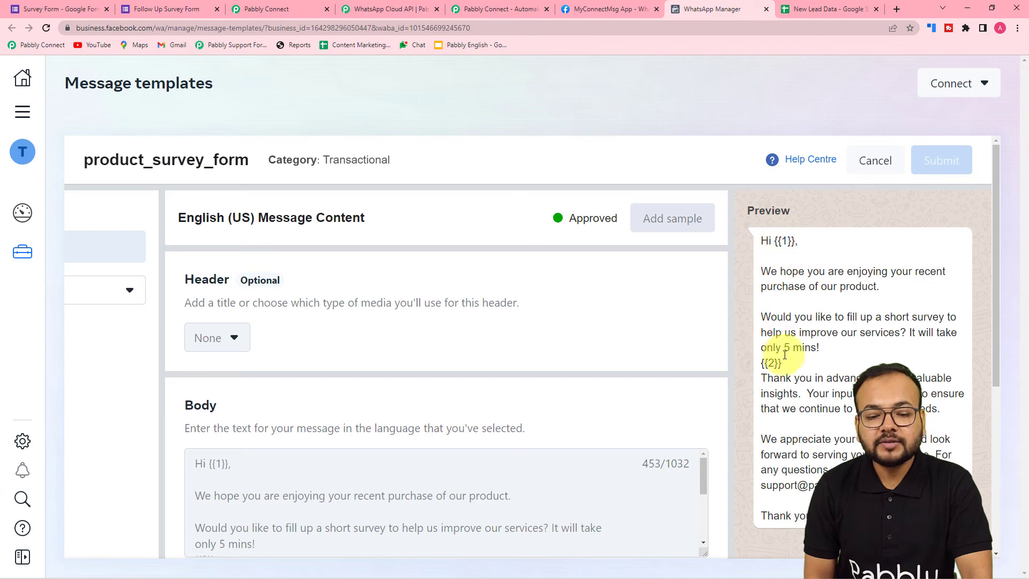
{"action": "left_click", "coordinate": [268, 8]}
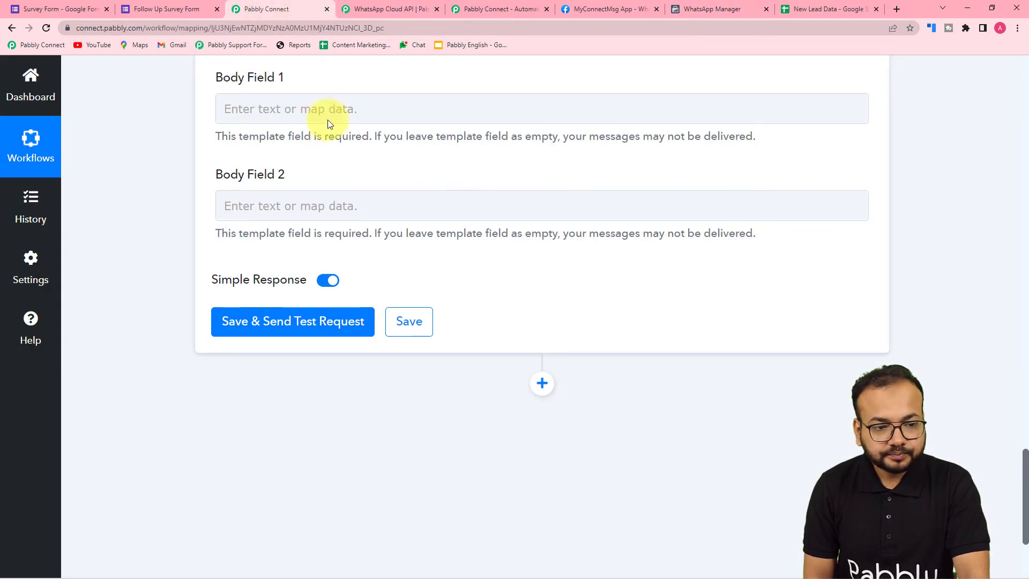
{"action": "left_click", "coordinate": [712, 9]}
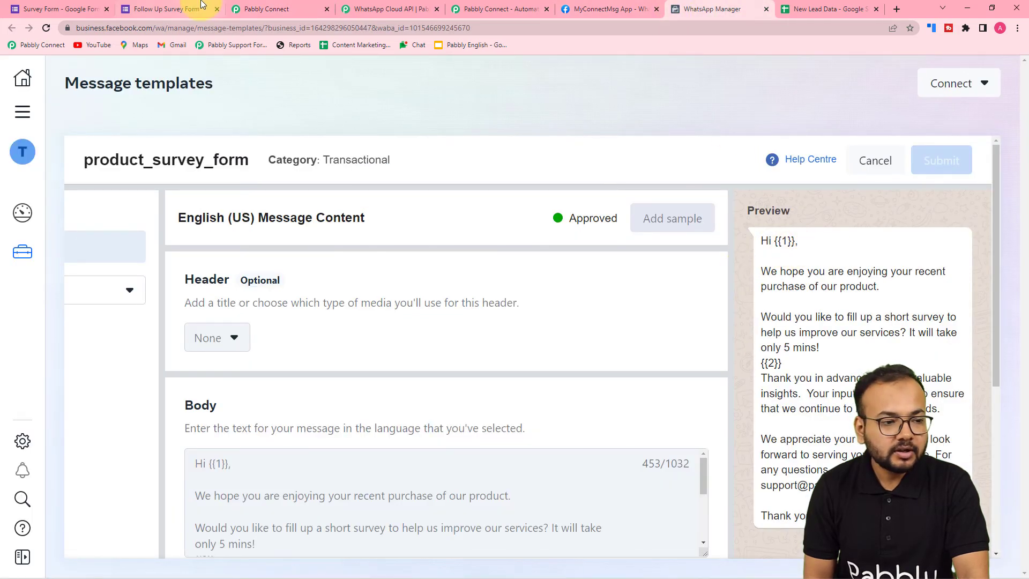
{"action": "left_click", "coordinate": [267, 8]}
Step: Map the sheet's First Name and Last Name into Body Field 1
{"action": "left_click", "coordinate": [265, 122]}
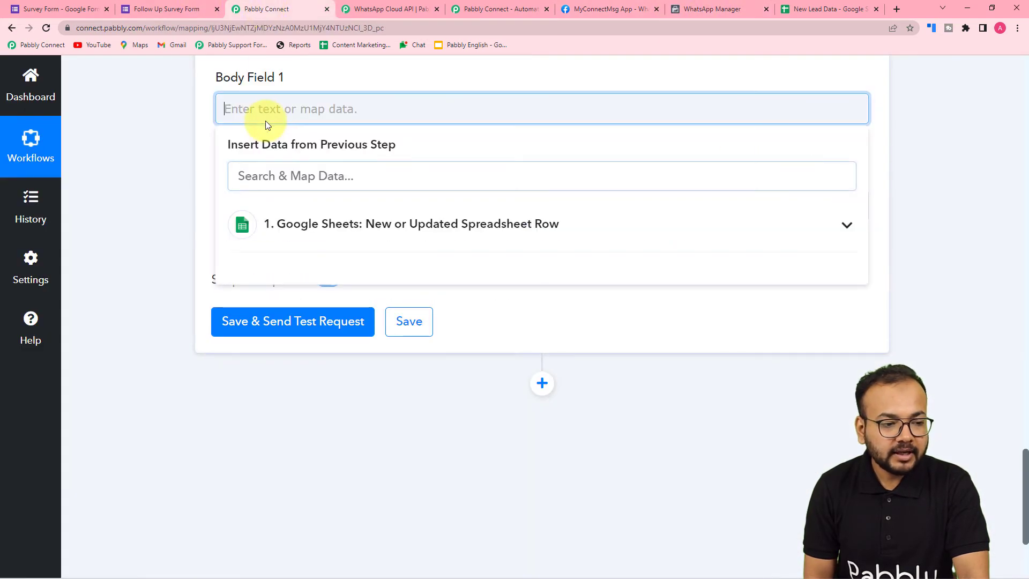
{"action": "left_click", "coordinate": [291, 236]}
{"action": "left_click", "coordinate": [299, 271]}
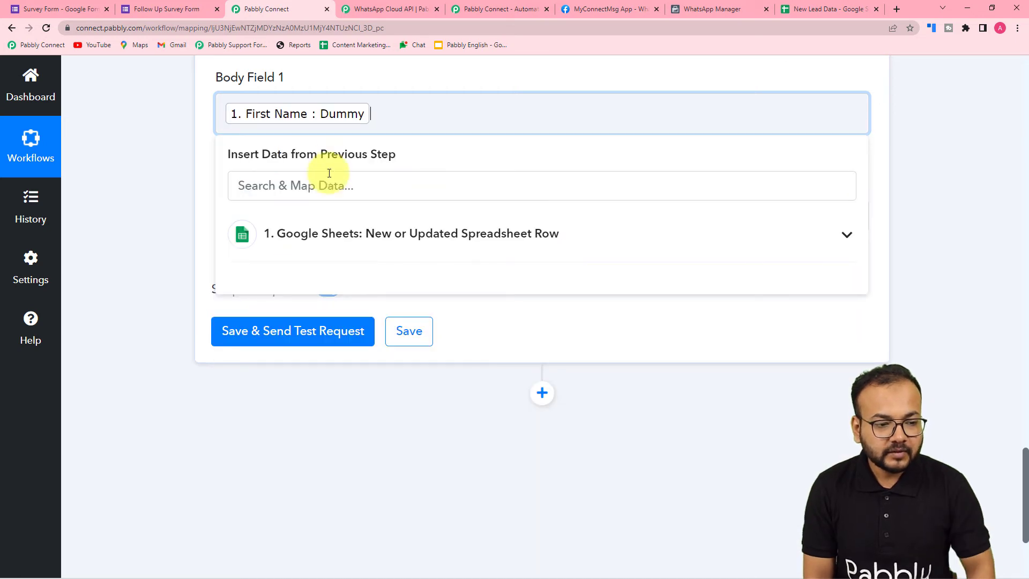
{"action": "left_click", "coordinate": [309, 235]}
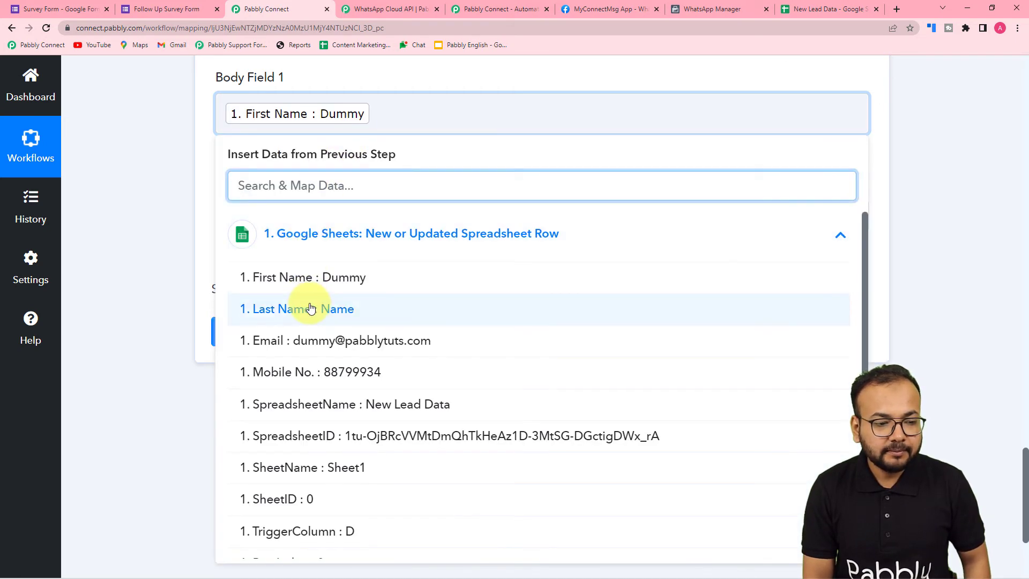
{"action": "left_click", "coordinate": [299, 305]}
{"action": "left_click", "coordinate": [168, 163]}
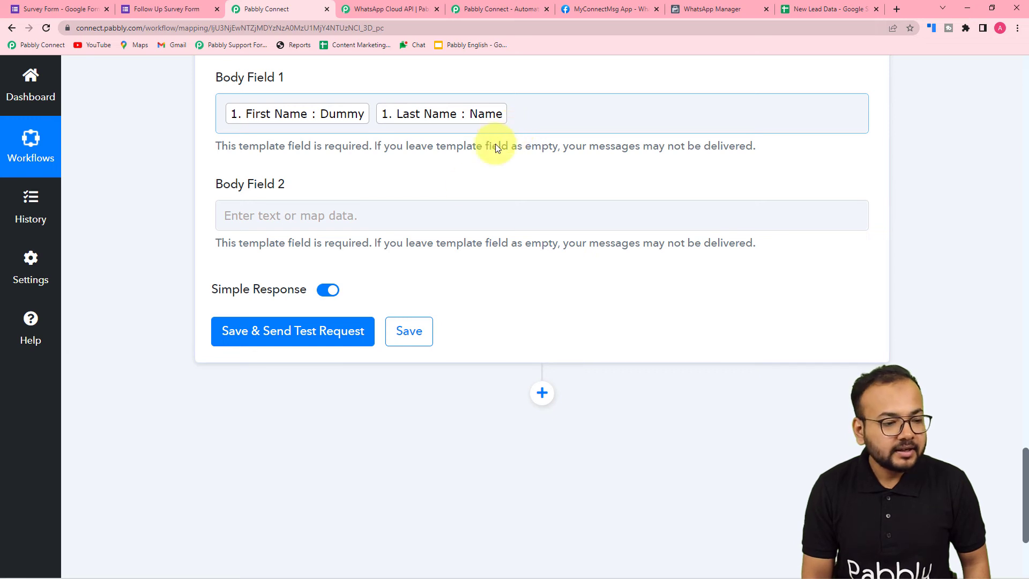
Step: Recheck the template in WhatsApp Manager, then go to the Survey Form in Google Forms
{"action": "left_click", "coordinate": [713, 9]}
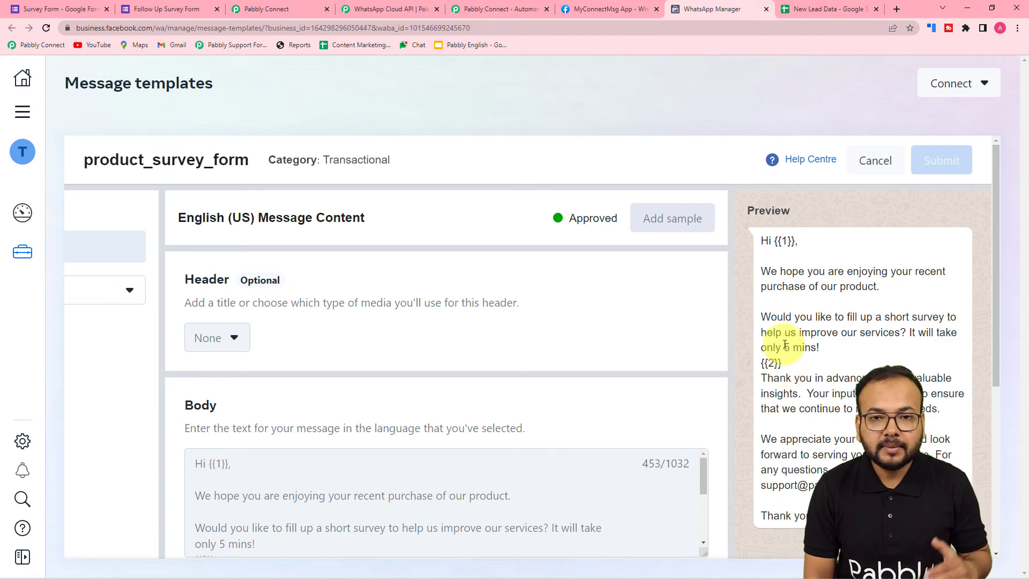
{"action": "left_click", "coordinate": [298, 5]}
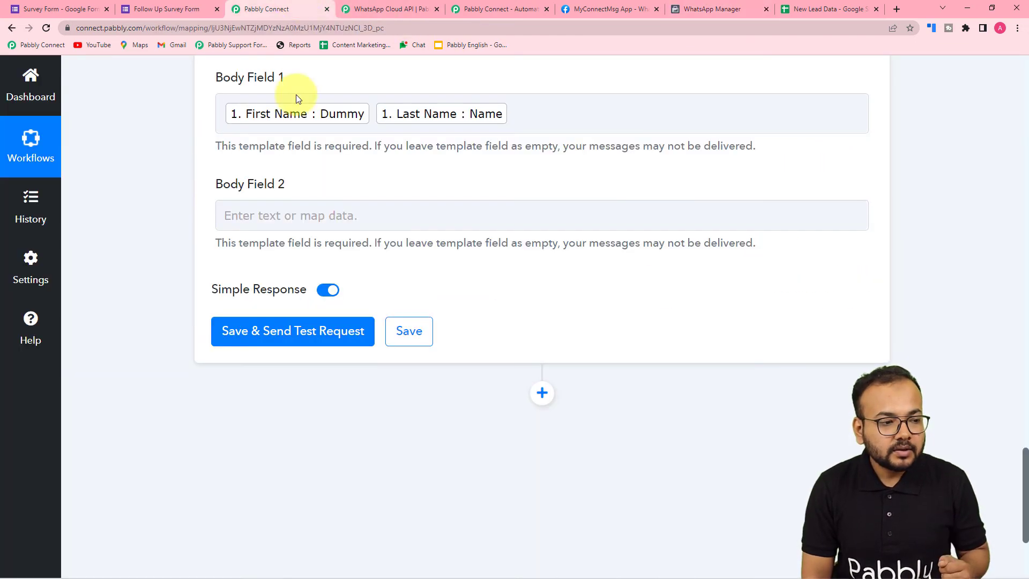
{"action": "left_click", "coordinate": [79, 6]}
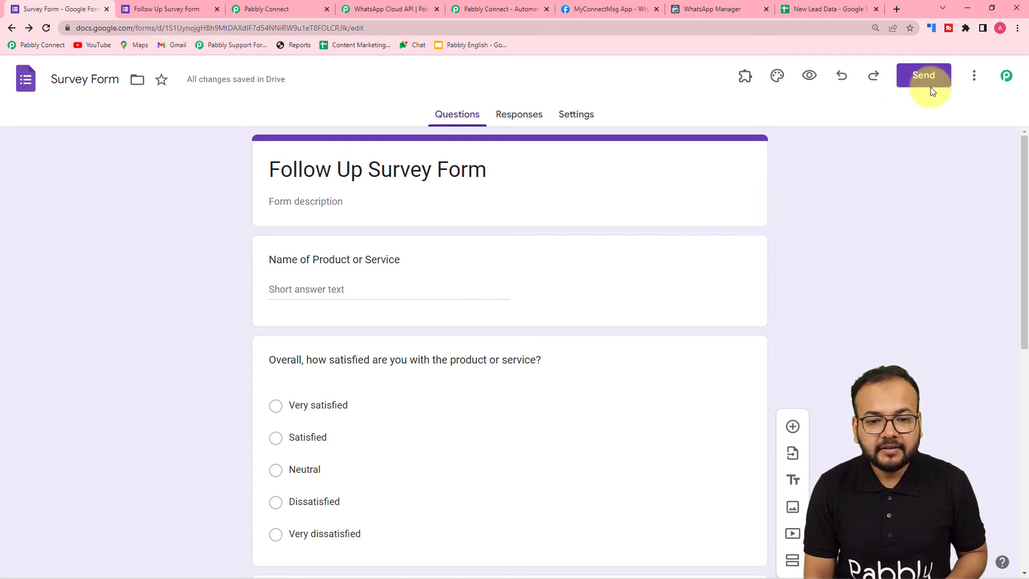
Step: Copy the Follow Up Survey Form's shortened share link and return to Pabbly Connect
{"action": "left_click", "coordinate": [920, 76]}
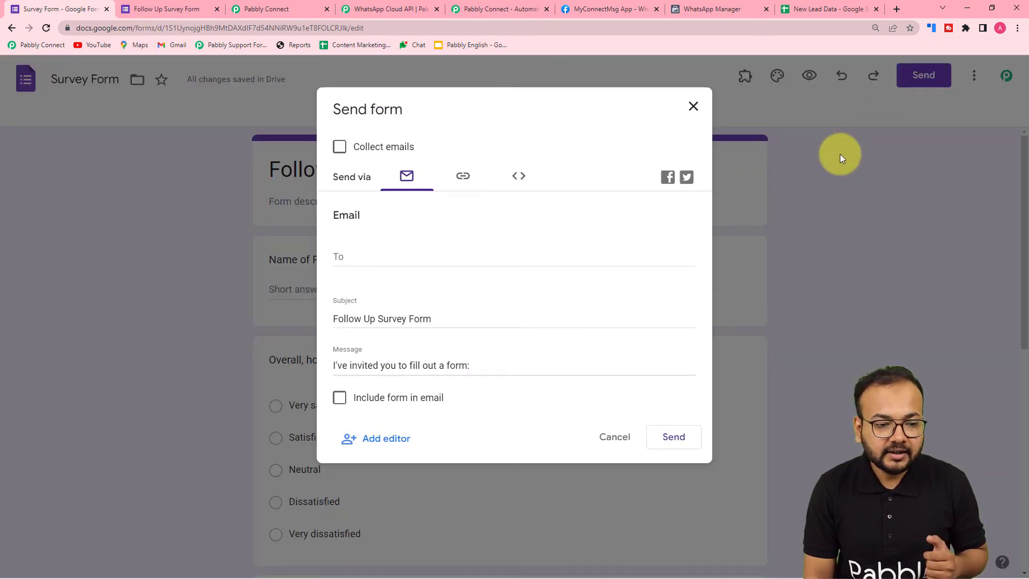
{"action": "left_click", "coordinate": [463, 179]}
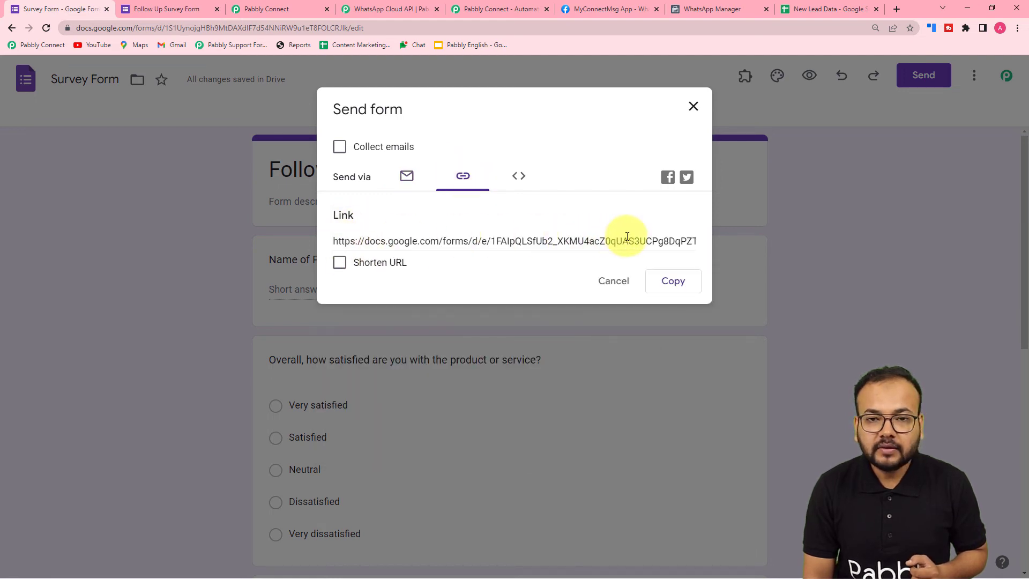
{"action": "left_click", "coordinate": [339, 265]}
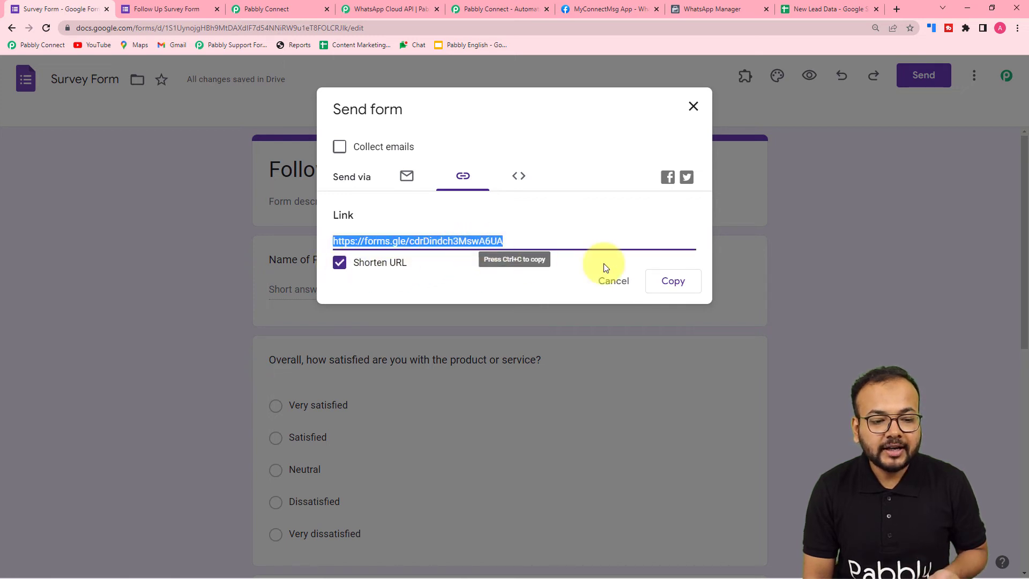
{"action": "left_click", "coordinate": [676, 288]}
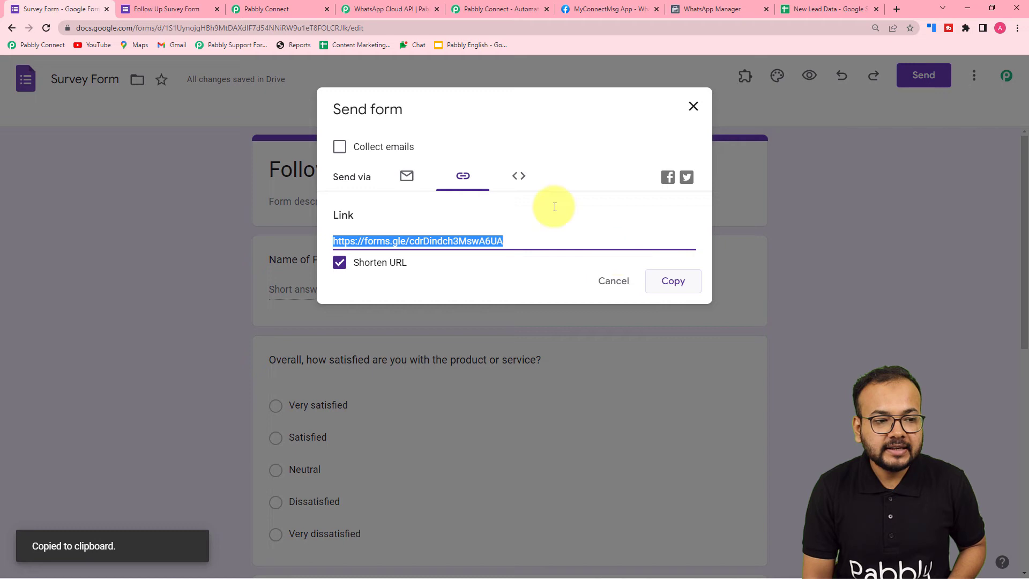
{"action": "left_click", "coordinate": [249, 6]}
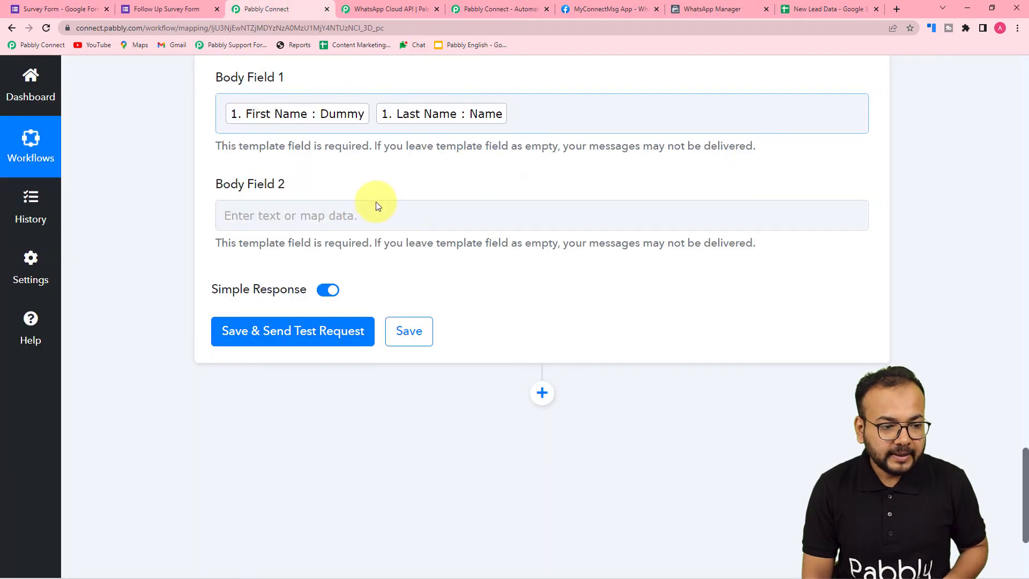
{"action": "left_click", "coordinate": [297, 215]}
{"action": "key", "text": "ctrl+v"}
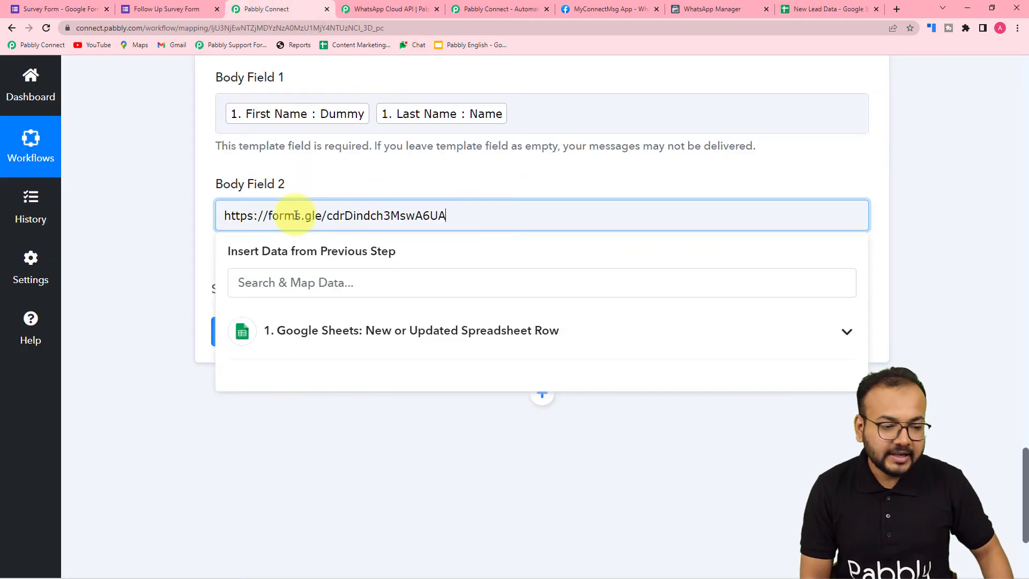
{"action": "left_click", "coordinate": [187, 214]}
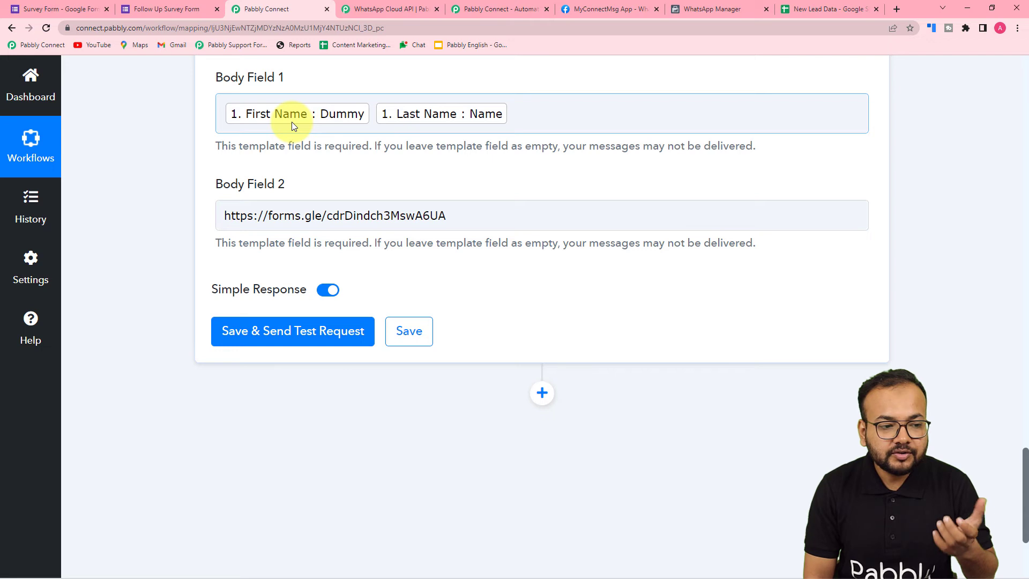
{"action": "scroll", "coordinate": [497, 130], "scroll_direction": "up", "scroll_amount": 3}
{"action": "scroll", "coordinate": [423, 145], "scroll_direction": "down", "scroll_amount": 3}
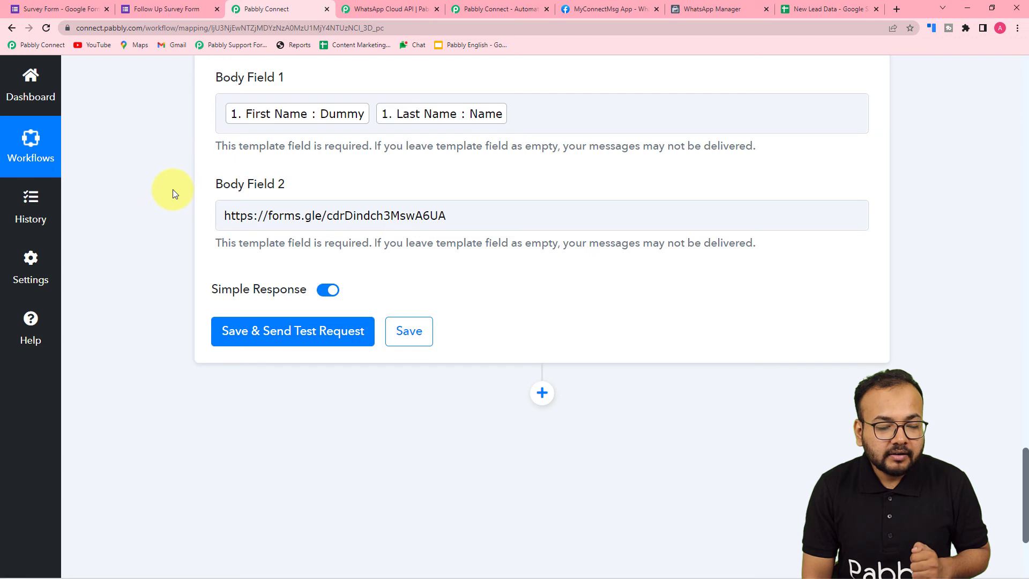
{"action": "scroll", "coordinate": [172, 189], "scroll_direction": "down", "scroll_amount": 3}
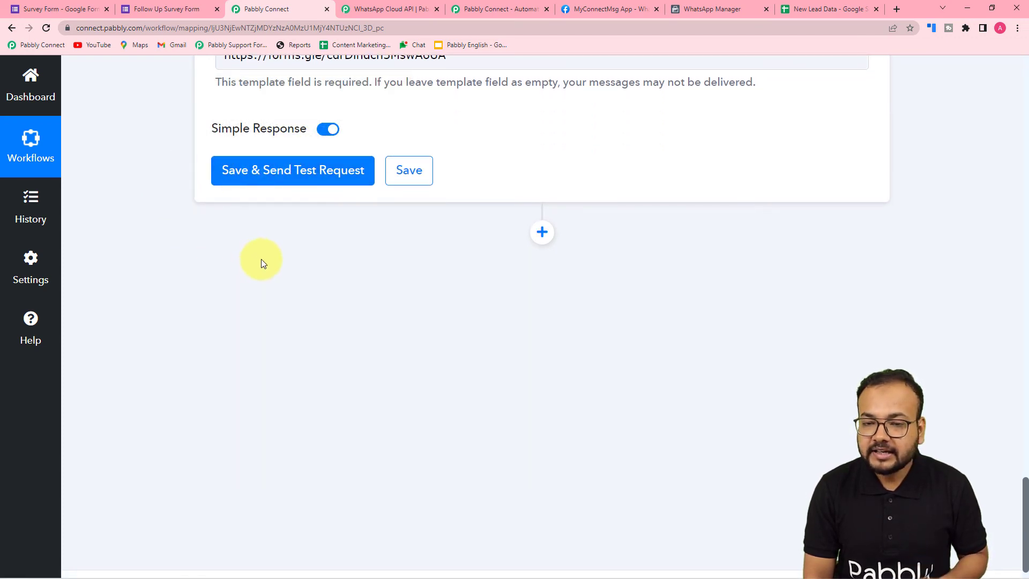
{"action": "scroll", "coordinate": [268, 272], "scroll_direction": "up", "scroll_amount": 2}
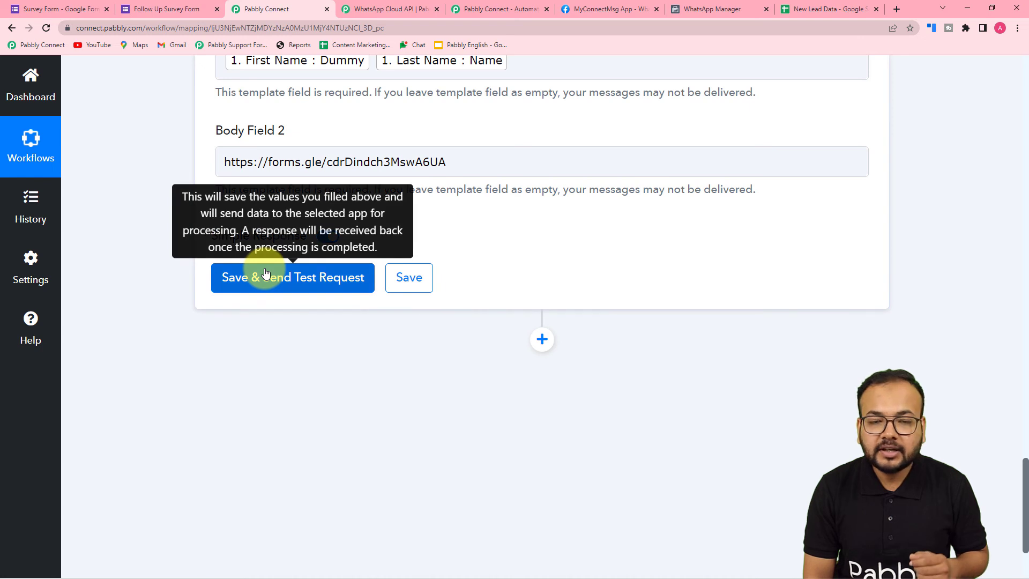
{"action": "scroll", "coordinate": [304, 136], "scroll_direction": "up", "scroll_amount": 1}
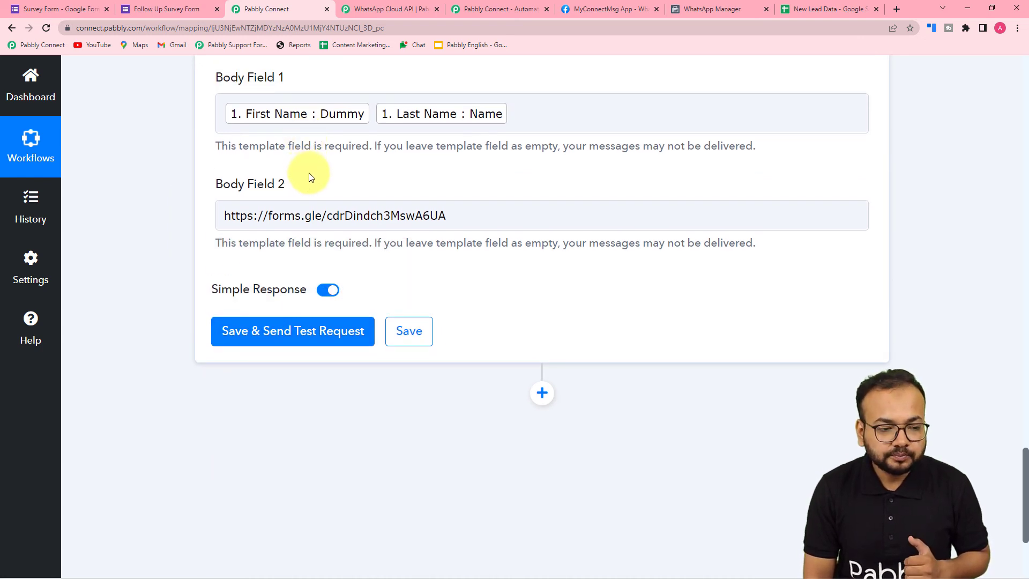
{"action": "scroll", "coordinate": [309, 177], "scroll_direction": "up", "scroll_amount": 2}
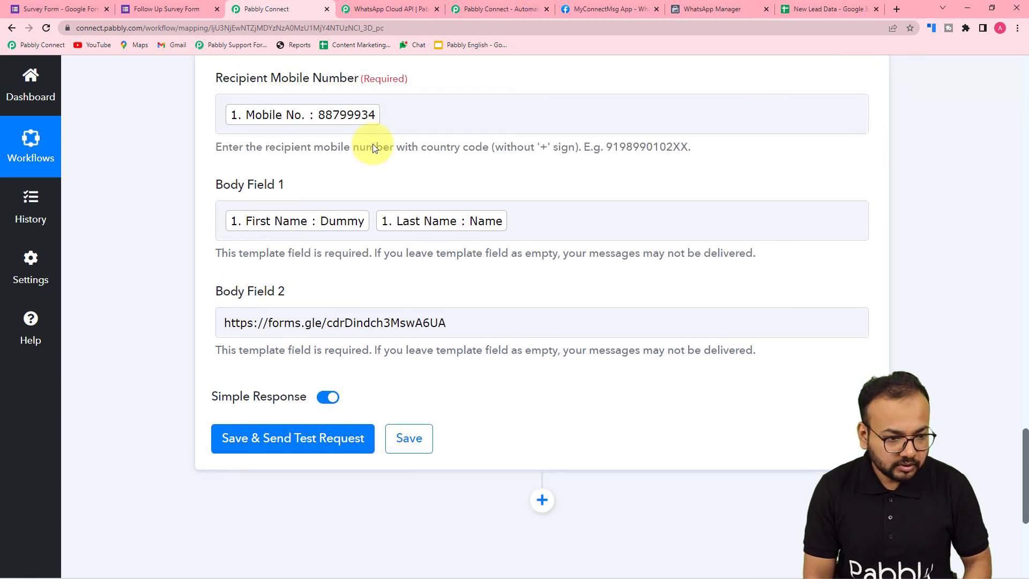
Step: Remove the Mobile No. tag from Recipient Mobile Number, adjust the recipient, and send the test
{"action": "left_click", "coordinate": [387, 110]}
{"action": "key", "text": "BackSpace"}
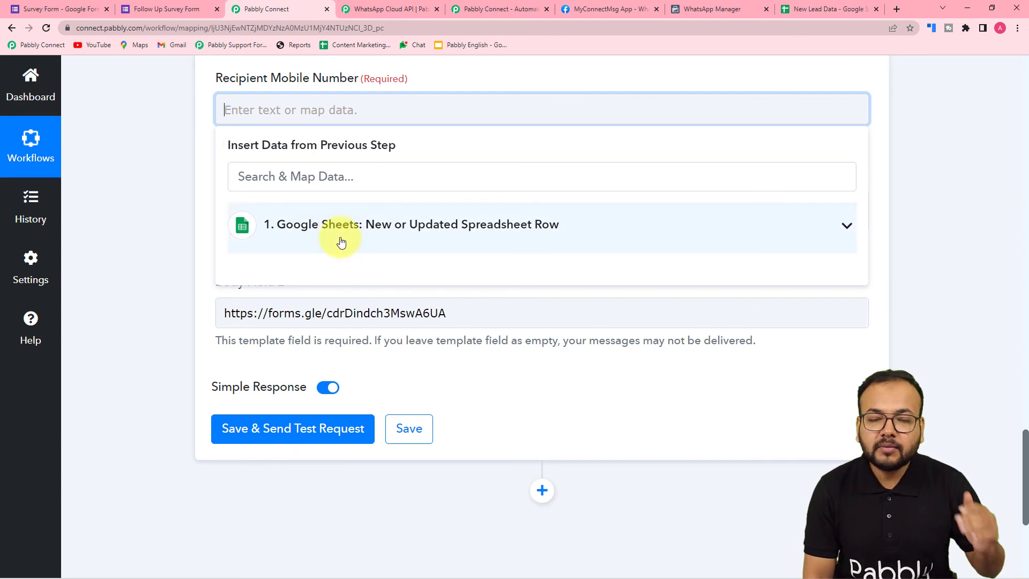
{"action": "left_click", "coordinate": [183, 201]}
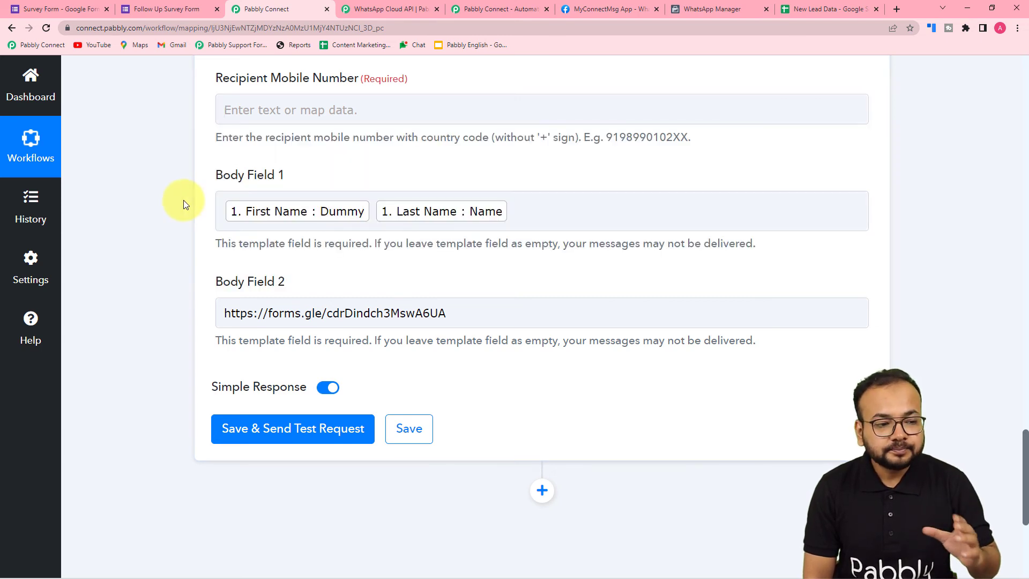
{"action": "left_click", "coordinate": [270, 110]}
{"action": "left_click", "coordinate": [181, 134]}
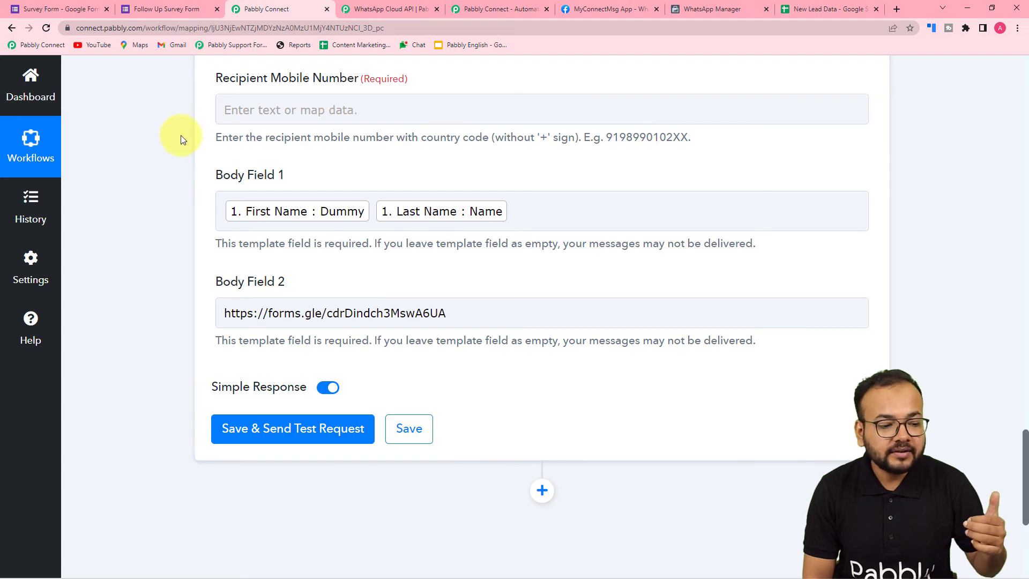
{"action": "scroll", "coordinate": [184, 155], "scroll_direction": "down", "scroll_amount": 4}
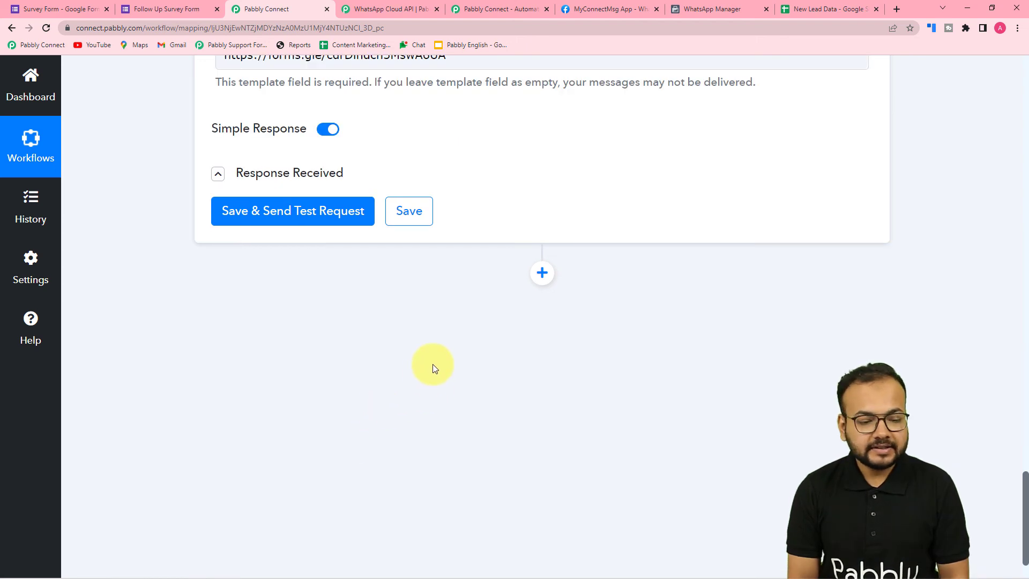
Step: In WhatsApp Desktop, open the Pabbly Office chat and follow the message's forms.gle survey link
{"action": "mouse_move", "coordinate": [327, 569]}
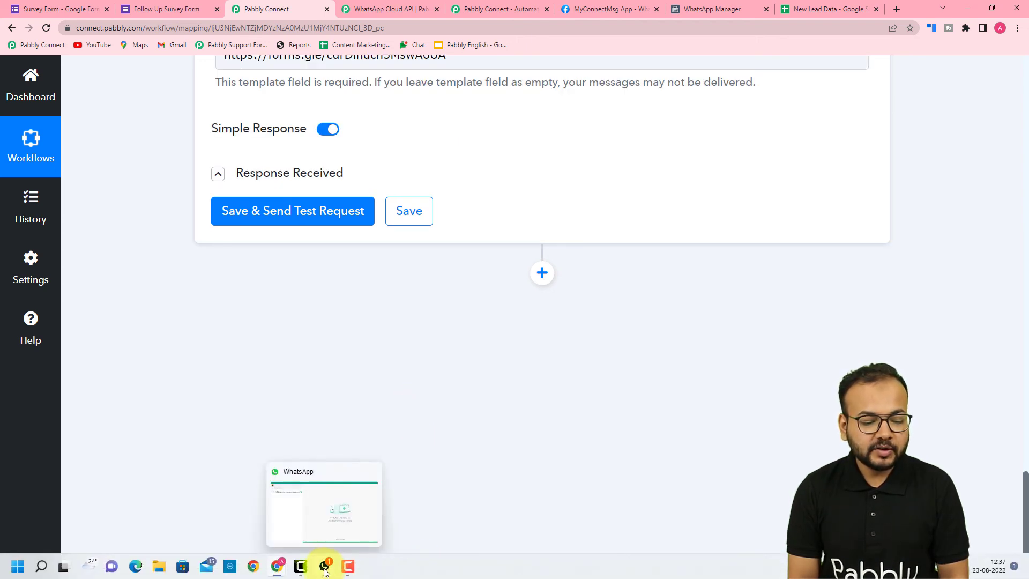
{"action": "left_click", "coordinate": [325, 569]}
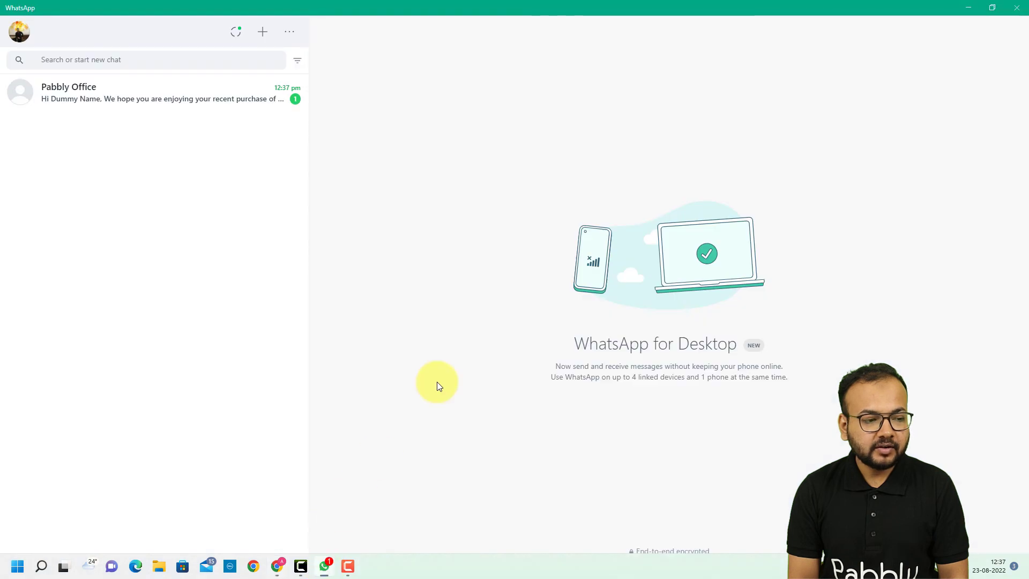
{"action": "left_click", "coordinate": [160, 93]}
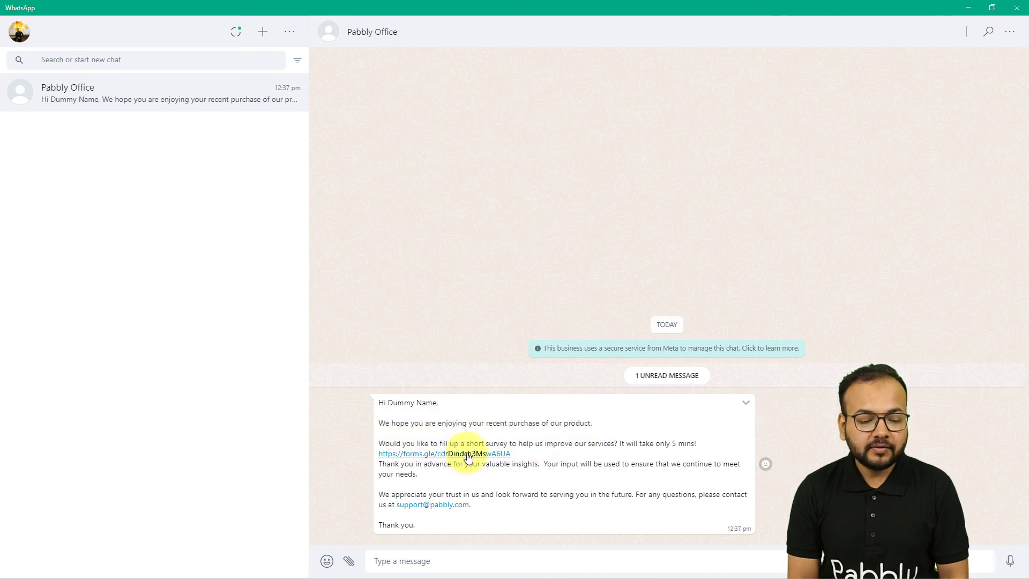
{"action": "left_click", "coordinate": [430, 455]}
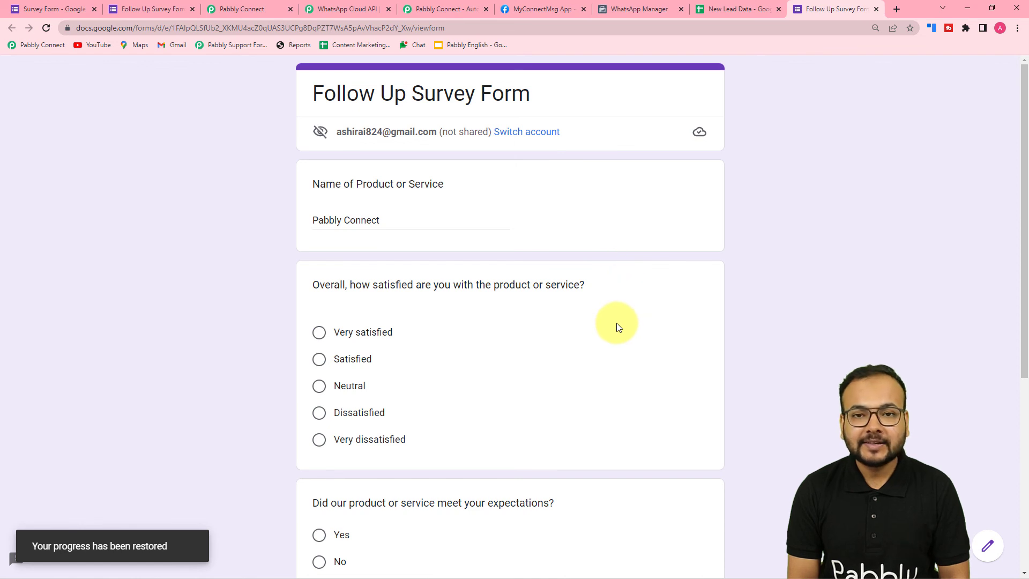
Step: Return to the Pabbly Connect workflow editor showing the WhatsApp action's mapped body fields
{"action": "left_click", "coordinate": [443, 9]}
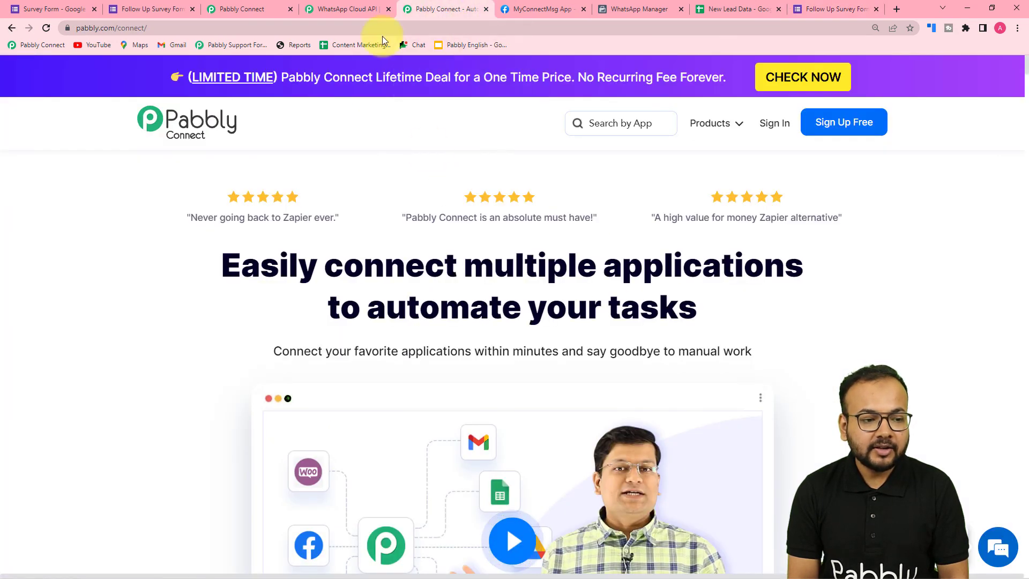
{"action": "left_click", "coordinate": [236, 8]}
{"action": "scroll", "coordinate": [271, 265], "scroll_direction": "up", "scroll_amount": 5}
{"action": "scroll", "coordinate": [271, 266], "scroll_direction": "down", "scroll_amount": 1}
{"action": "left_click", "coordinate": [414, 226]}
{"action": "scroll", "coordinate": [354, 260], "scroll_direction": "down", "scroll_amount": 2}
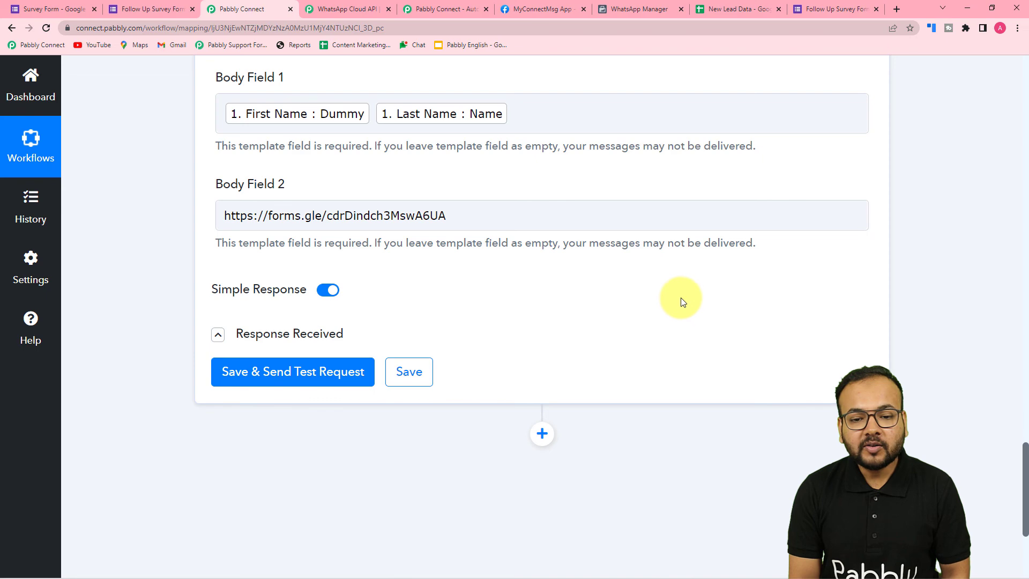
Step: Collapse the WhatsApp Cloud API action and Google Sheets trigger cards and scroll to the top
{"action": "scroll", "coordinate": [674, 299], "scroll_direction": "up", "scroll_amount": 15}
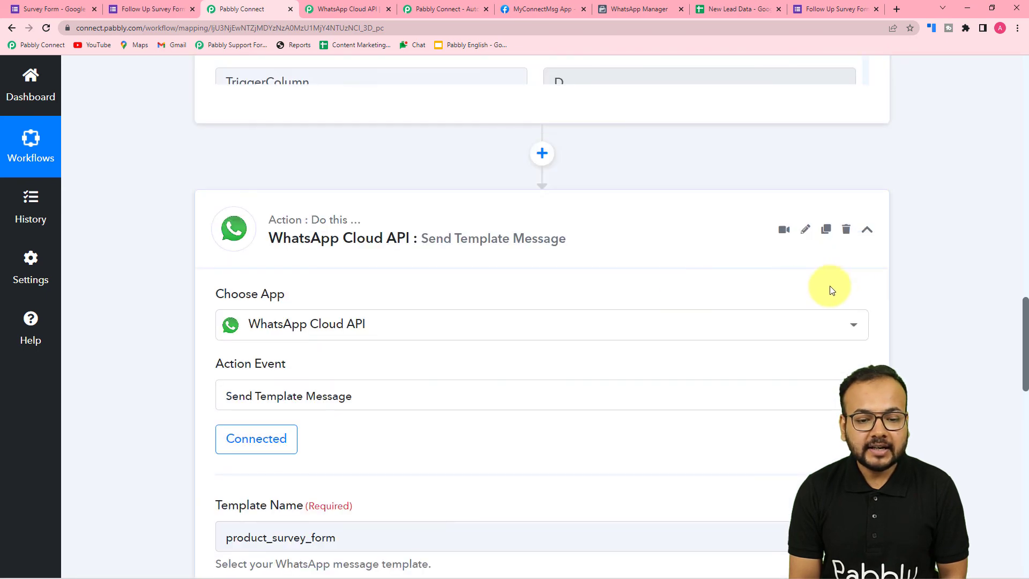
{"action": "left_click", "coordinate": [868, 231]}
{"action": "scroll", "coordinate": [896, 248], "scroll_direction": "up", "scroll_amount": 10}
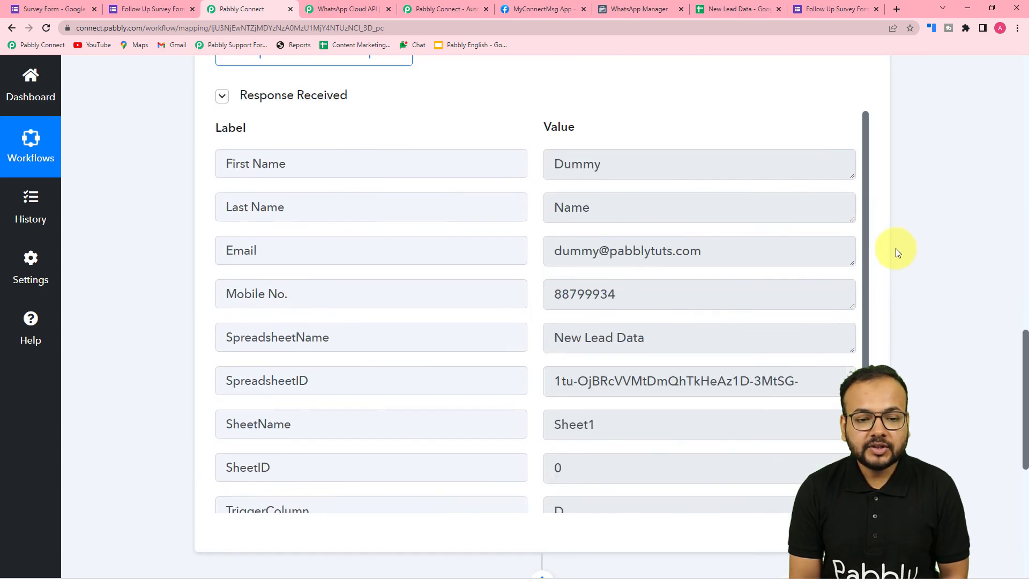
{"action": "scroll", "coordinate": [895, 248], "scroll_direction": "up", "scroll_amount": 10}
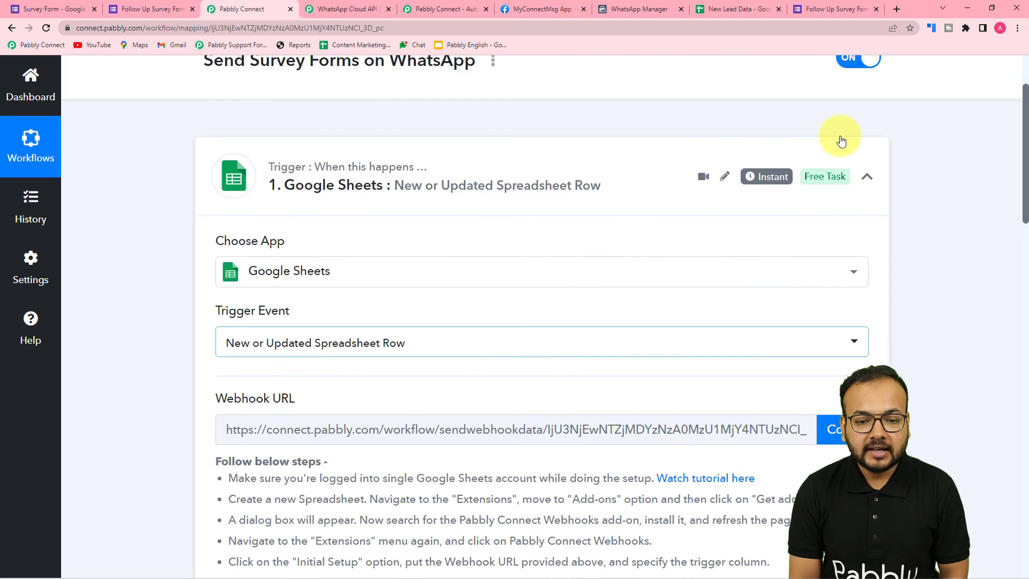
{"action": "left_click", "coordinate": [865, 177]}
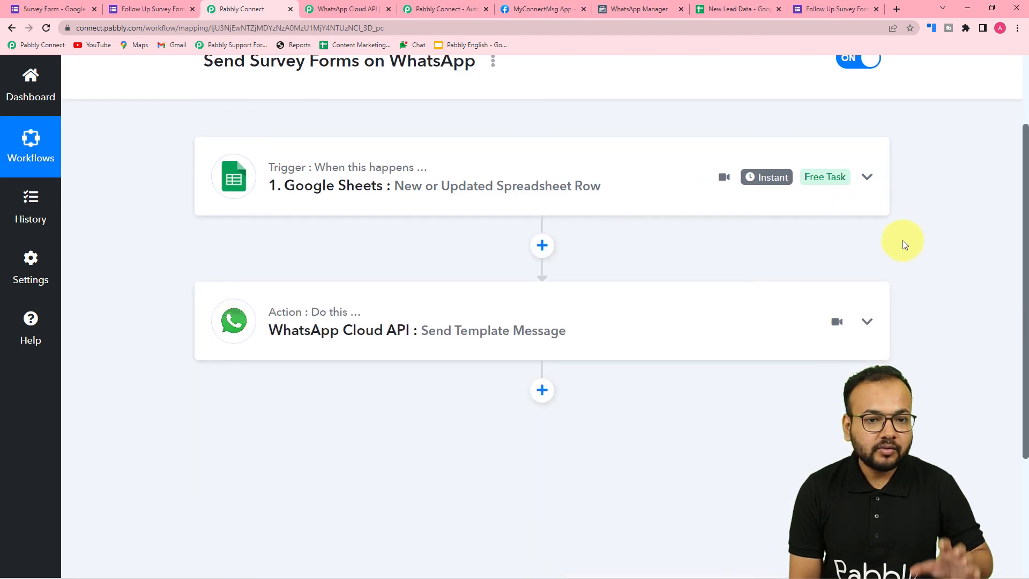
{"action": "scroll", "coordinate": [917, 250], "scroll_direction": "up", "scroll_amount": 2}
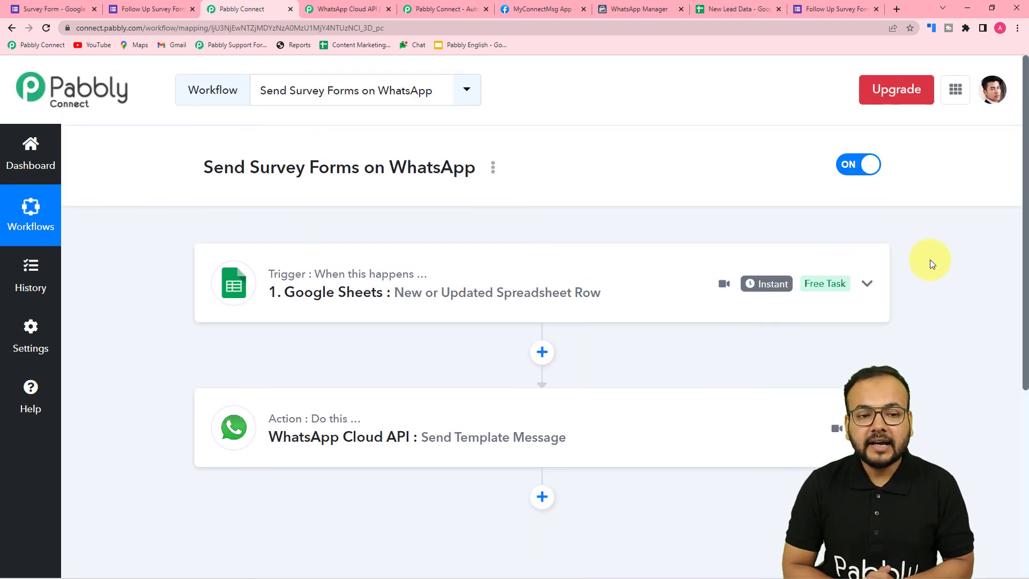
{"action": "left_click", "coordinate": [738, 9]}
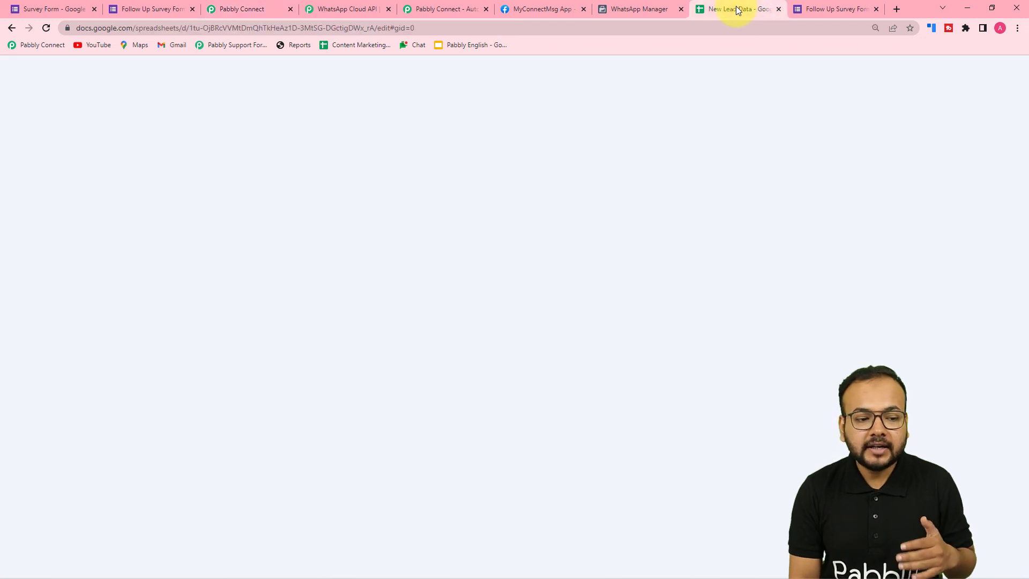
{"action": "left_click", "coordinate": [530, 209]}
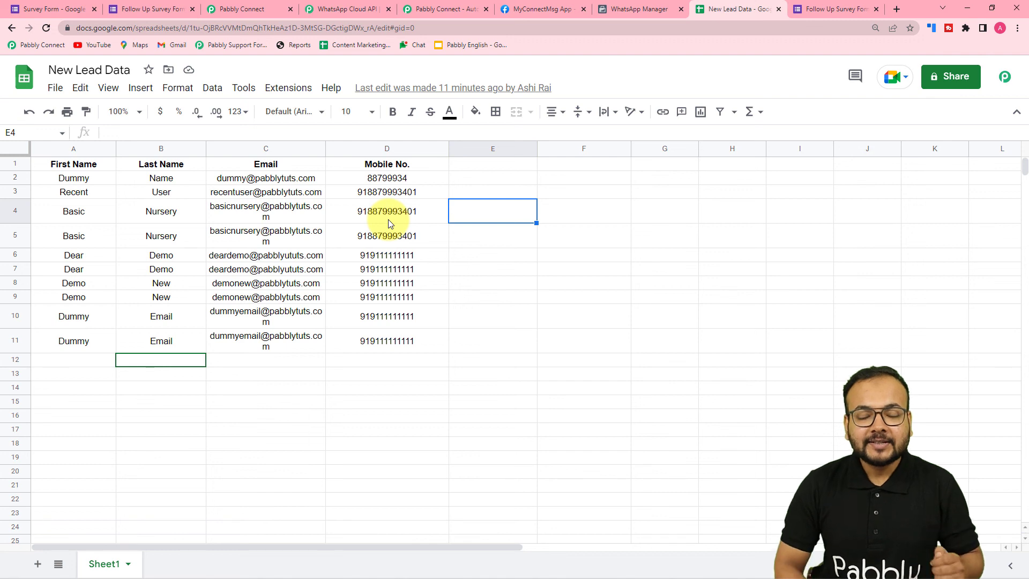
{"action": "left_click", "coordinate": [242, 11]}
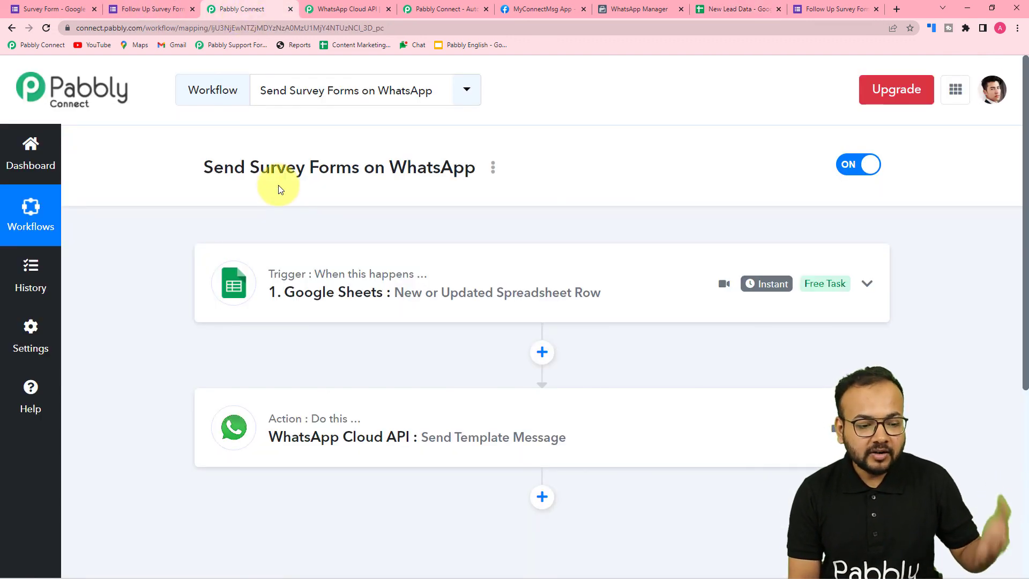